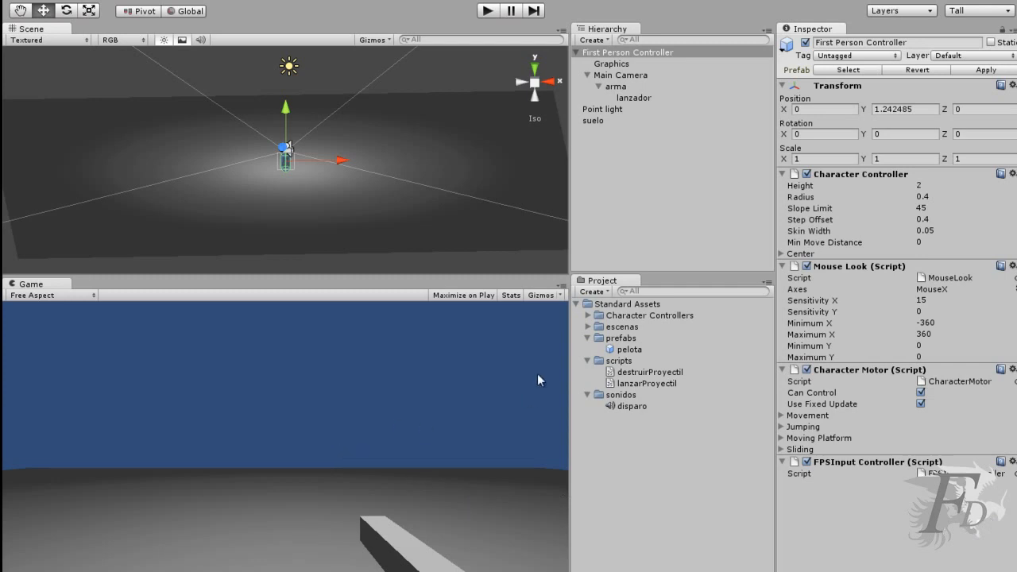
Play-test the open shooting scene with the game view maximized on play, and stop the playback.
click(472, 295)
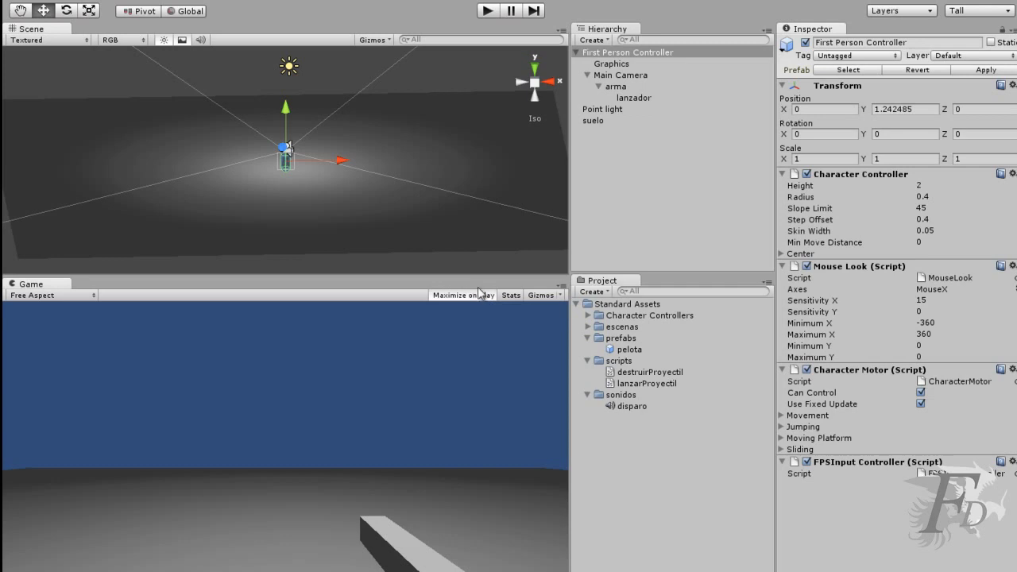
click(489, 11)
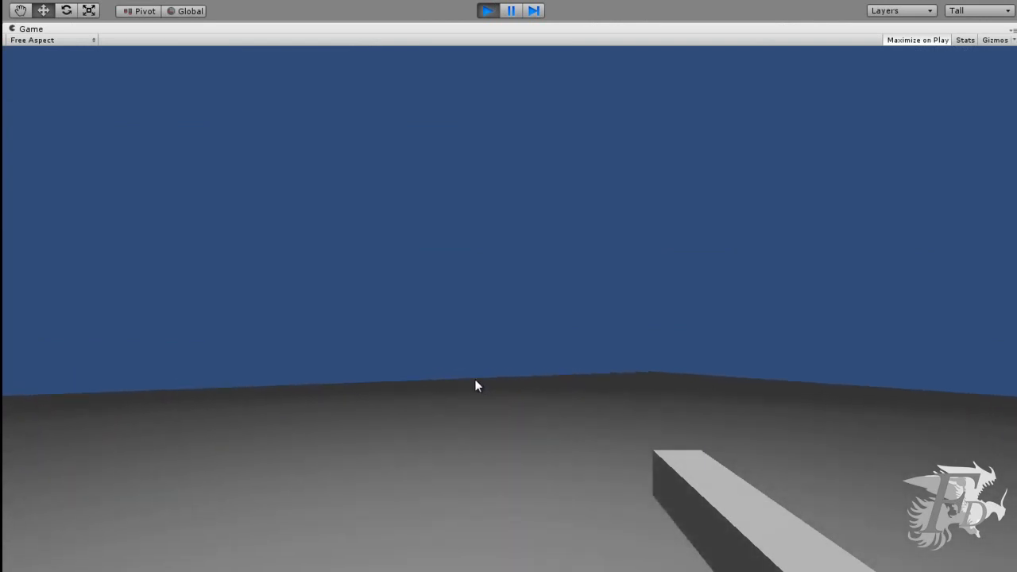
click(474, 379)
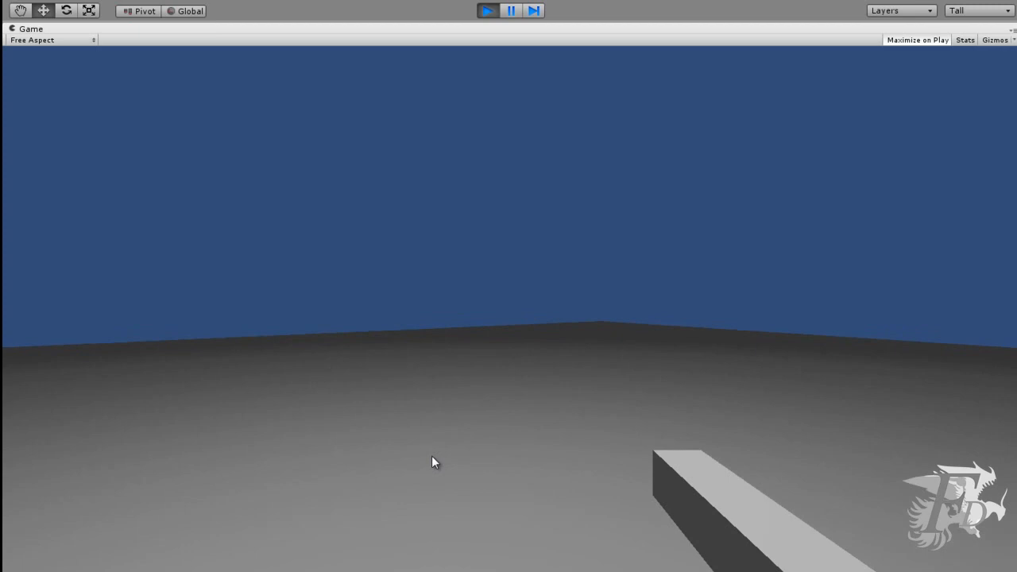
key(ctrl+p)
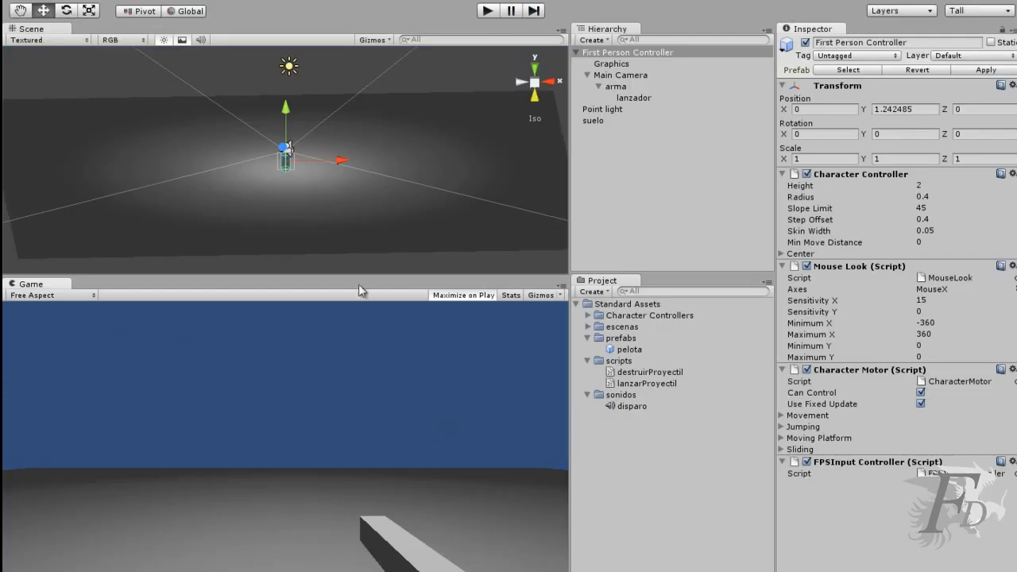
Create a new project at D:\proyecto disparo dos with the Character Controller package, without saving the changes to the open scene.
click(19, 2)
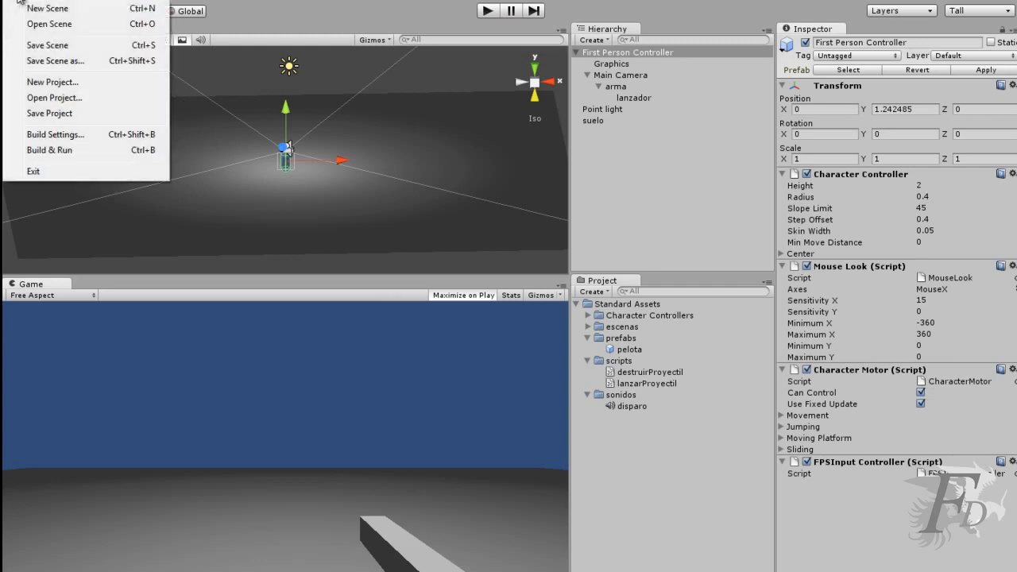
click(50, 82)
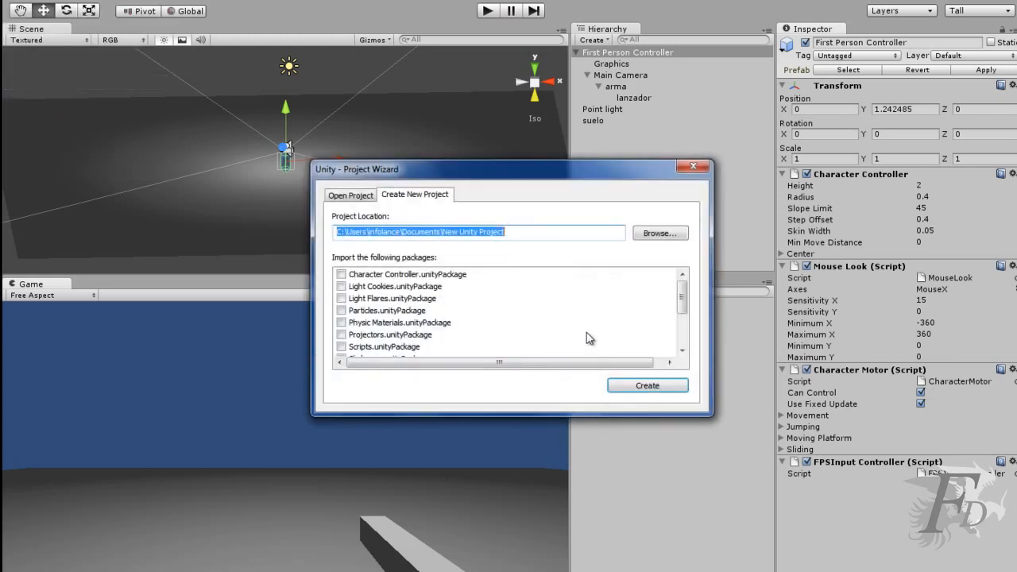
click(659, 233)
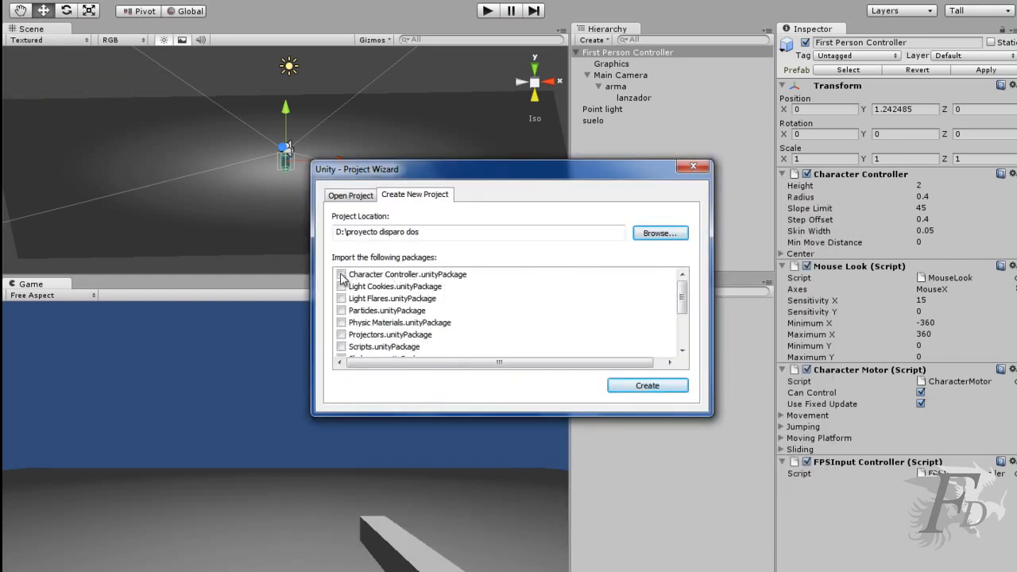
click(342, 275)
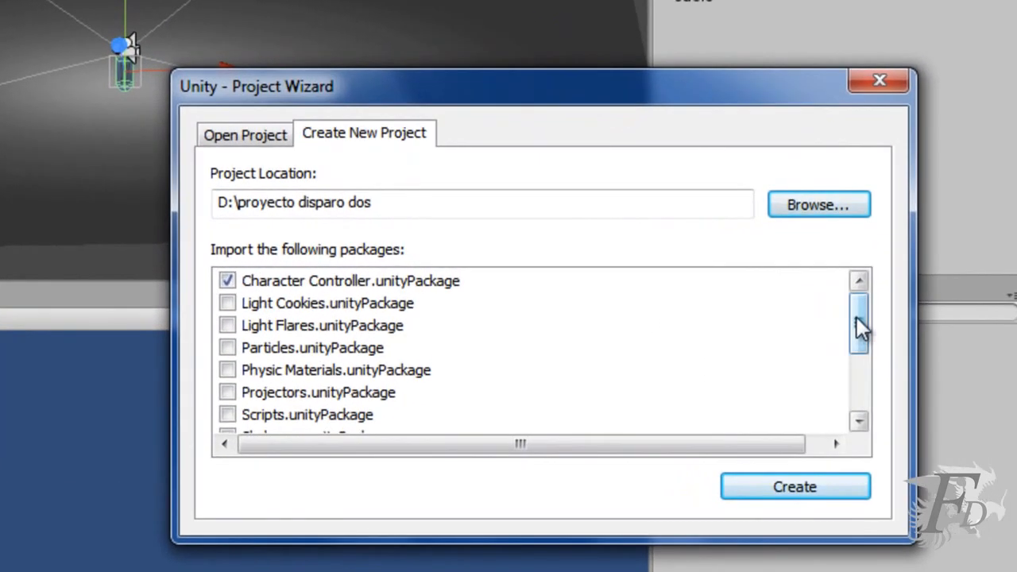
mouse_move(855, 317)
mouse_down()
mouse_move(857, 343)
mouse_move(853, 320)
mouse_up()
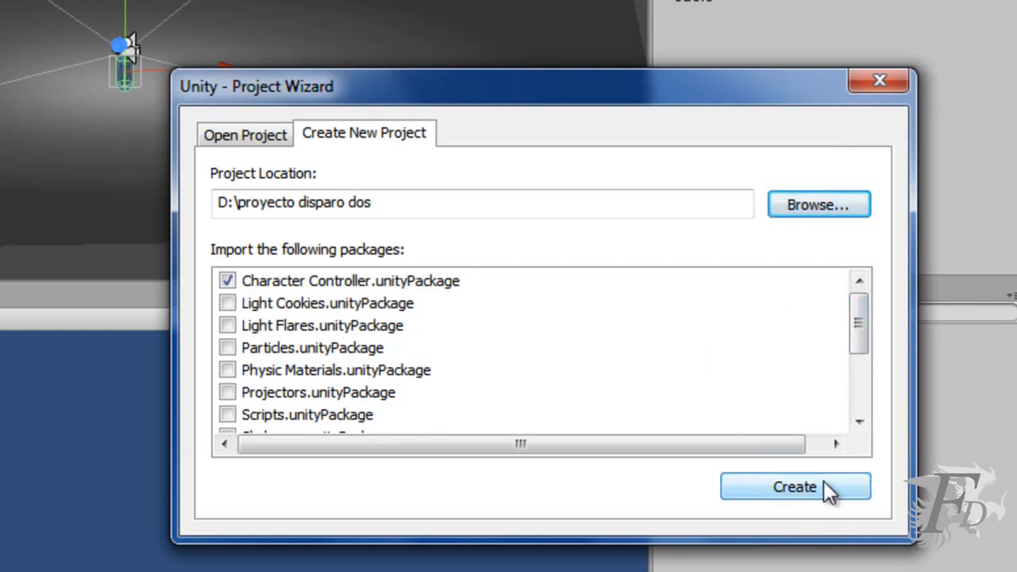
click(823, 481)
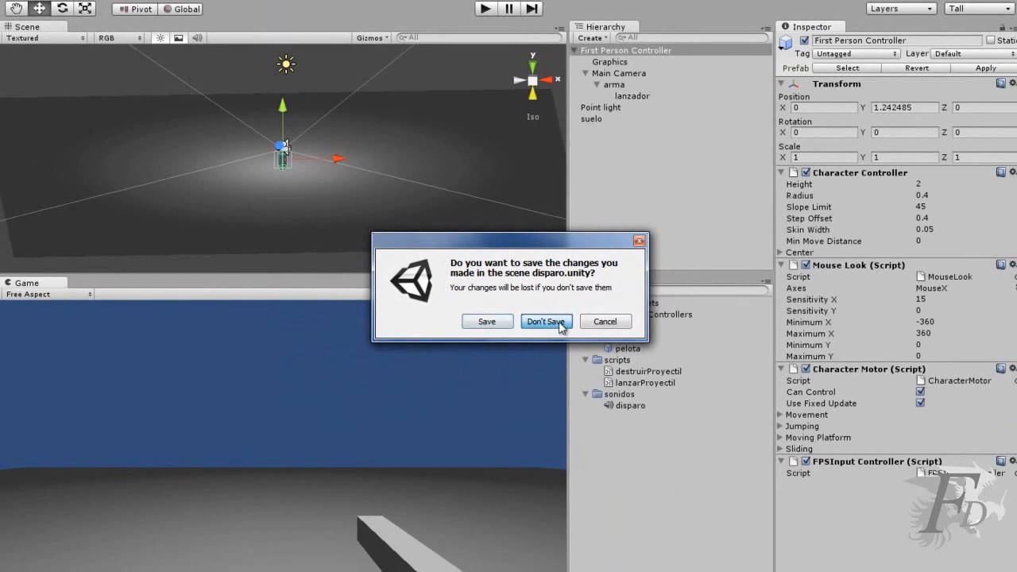
click(589, 342)
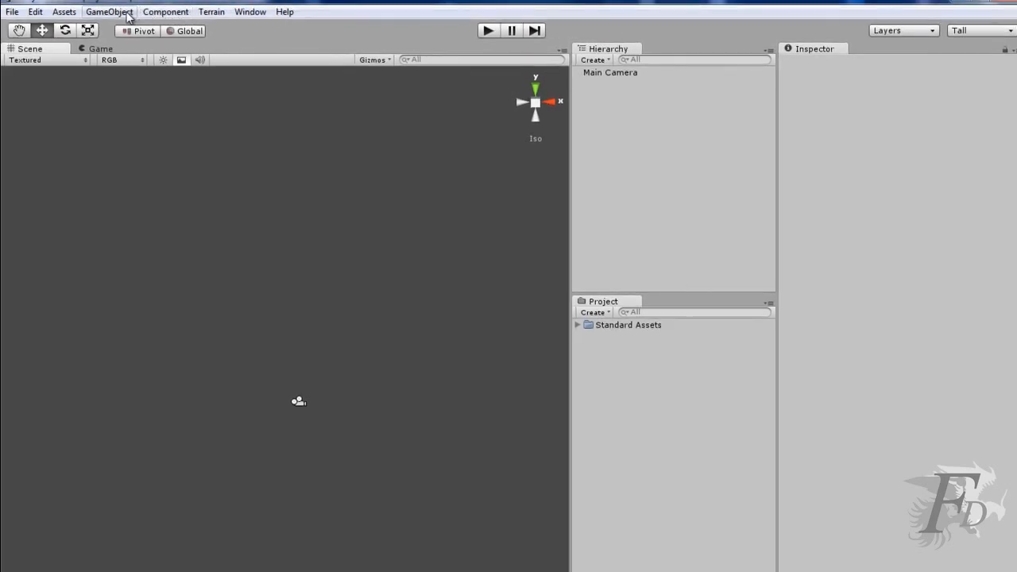
Create a cube in the scene and set its position to 0, 0, 0.
click(127, 15)
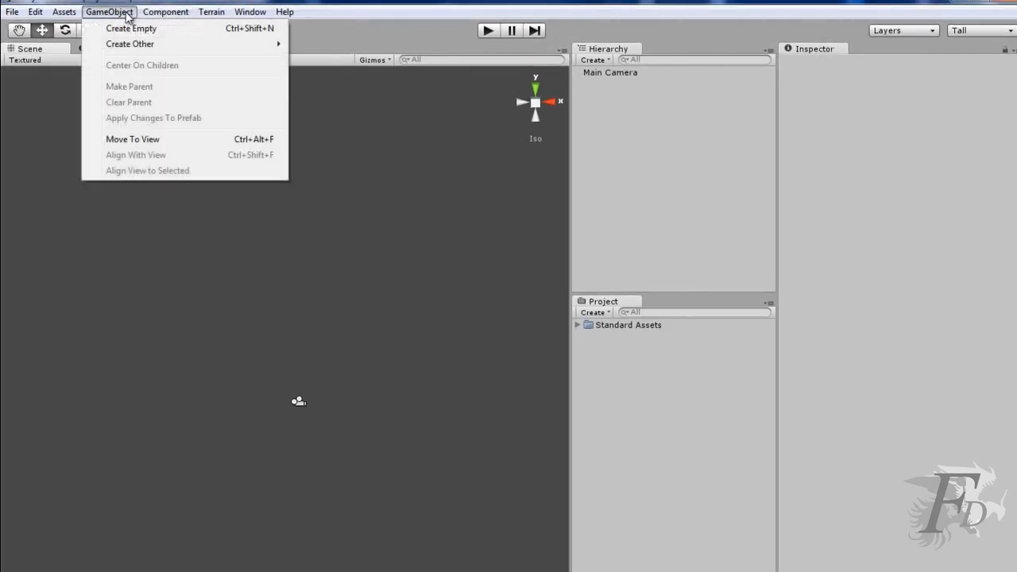
mouse_move(156, 45)
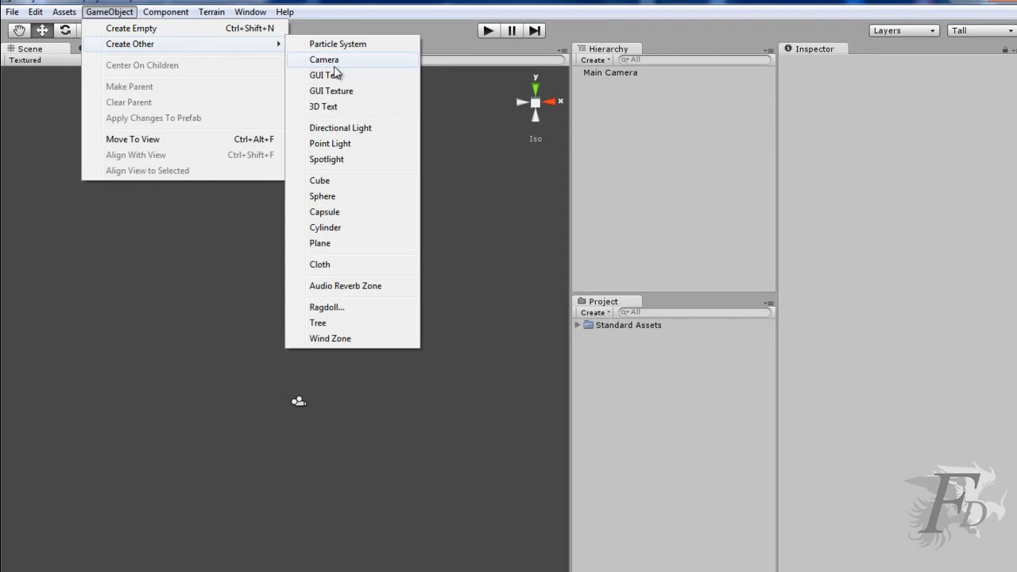
click(328, 181)
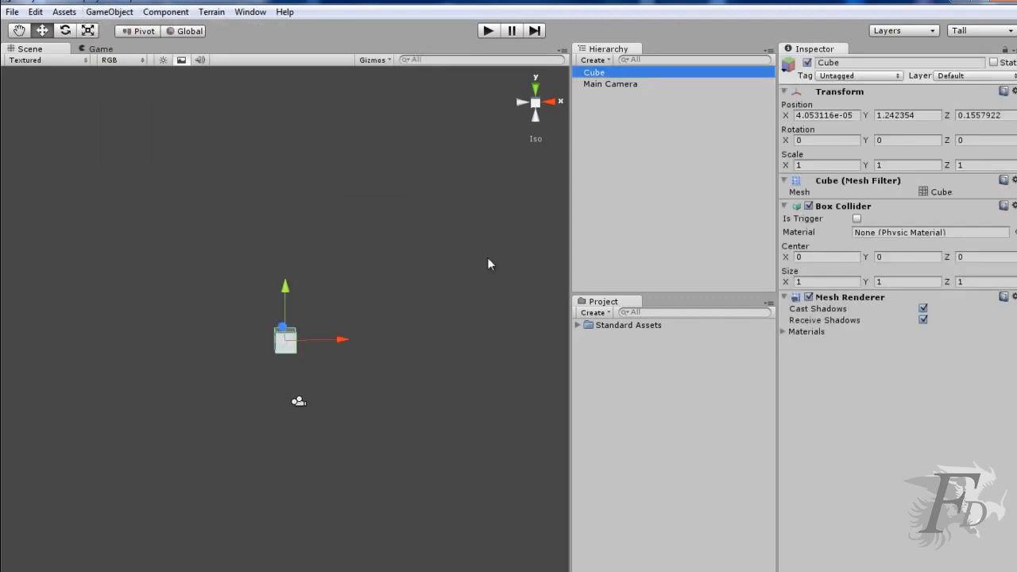
click(827, 165)
click(856, 116)
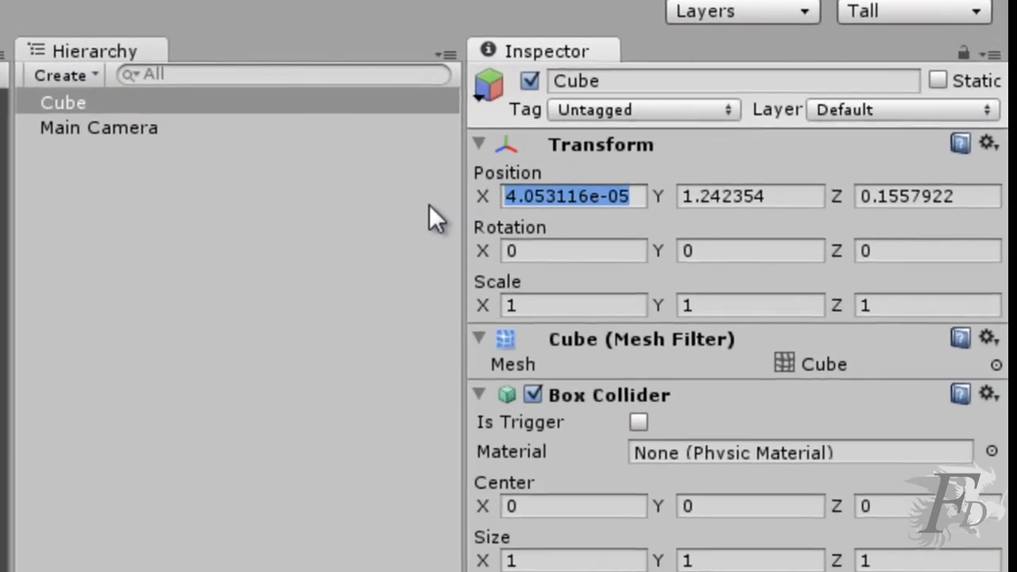
text(0)
key(Tab)
text(0)
key(Tab)
text(0)
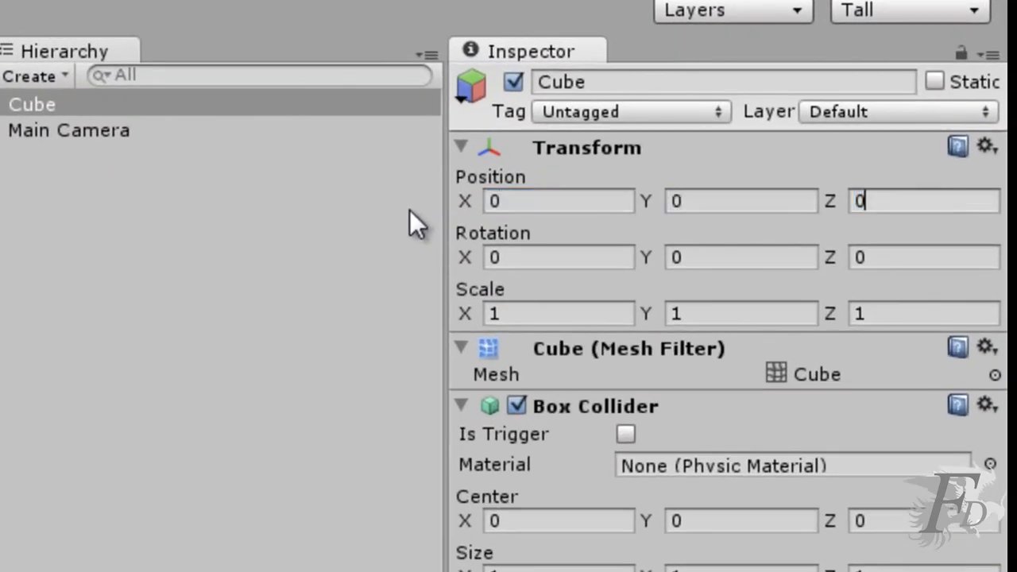
Scale the cube to X 50, Y 0.5 and Z 50 so it forms a flat floor.
click(516, 311)
text(50)
key(Tab)
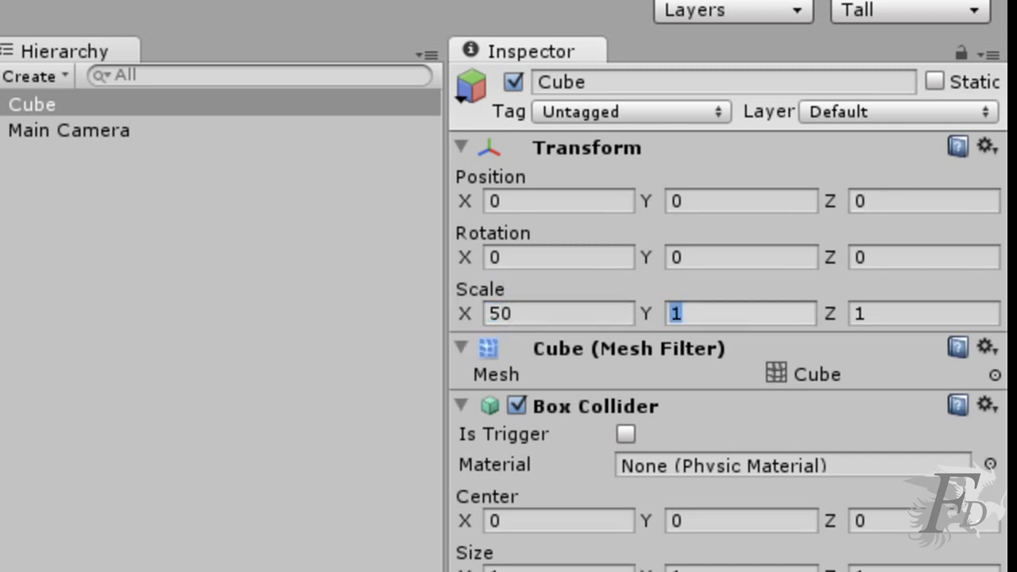
text(0.5)
key(Tab)
text(50)
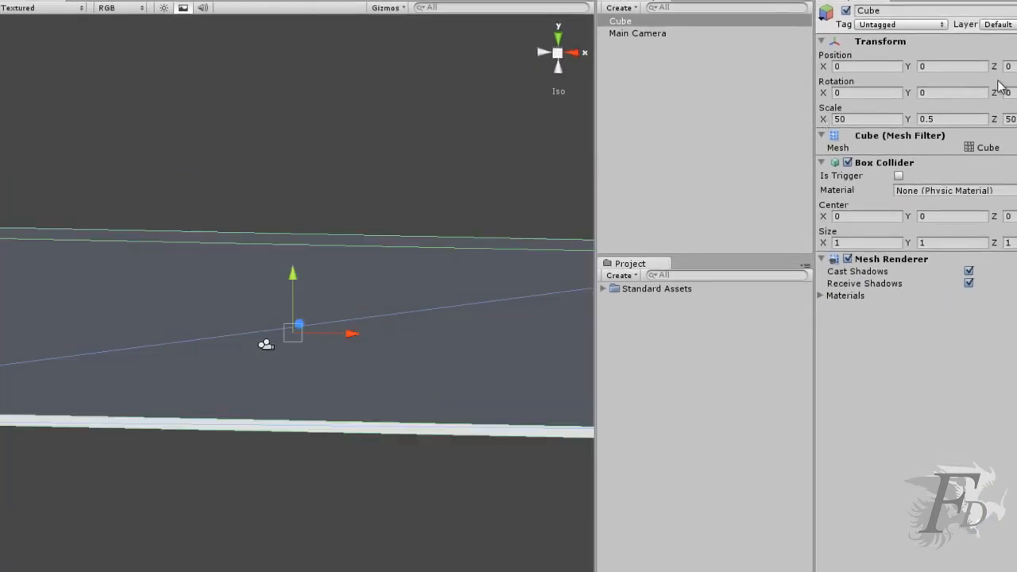
Rename the floor cube as suelo.
click(889, 11)
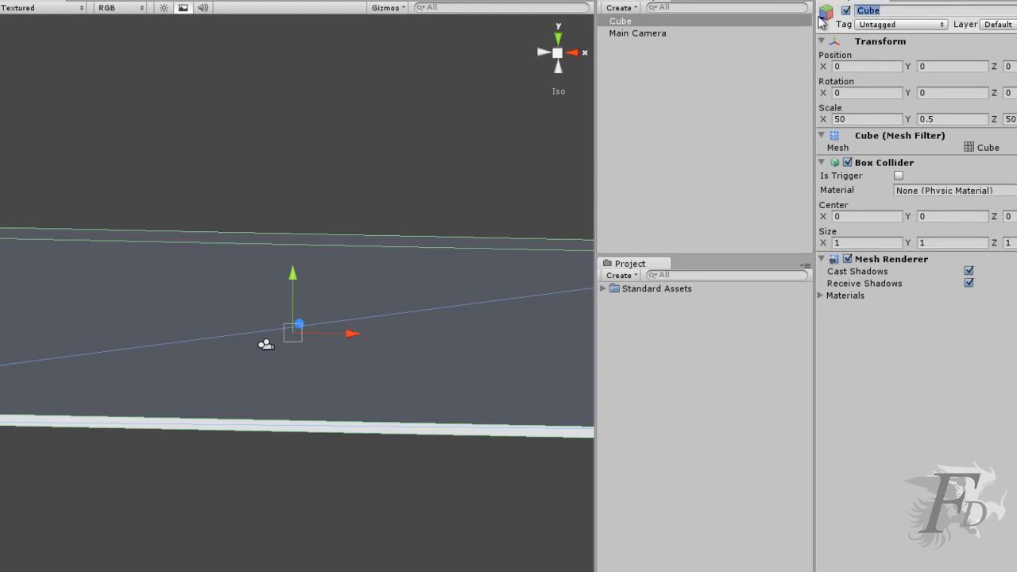
text(suelo)
key(Return)
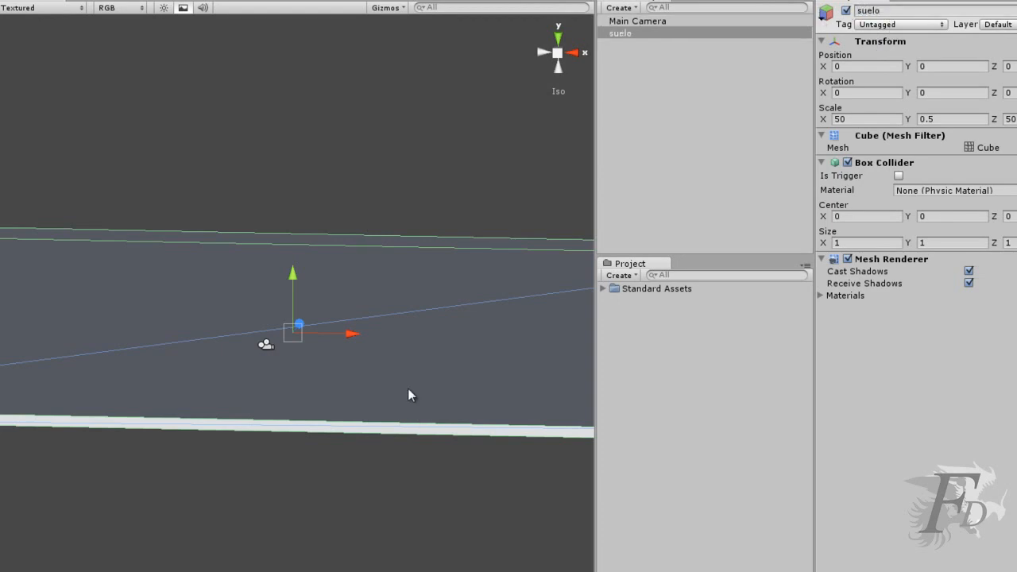
Place the First Person Controller prefab from the Character Controllers folder in the scene and set its position to 0, 0, 0.
click(602, 288)
click(614, 301)
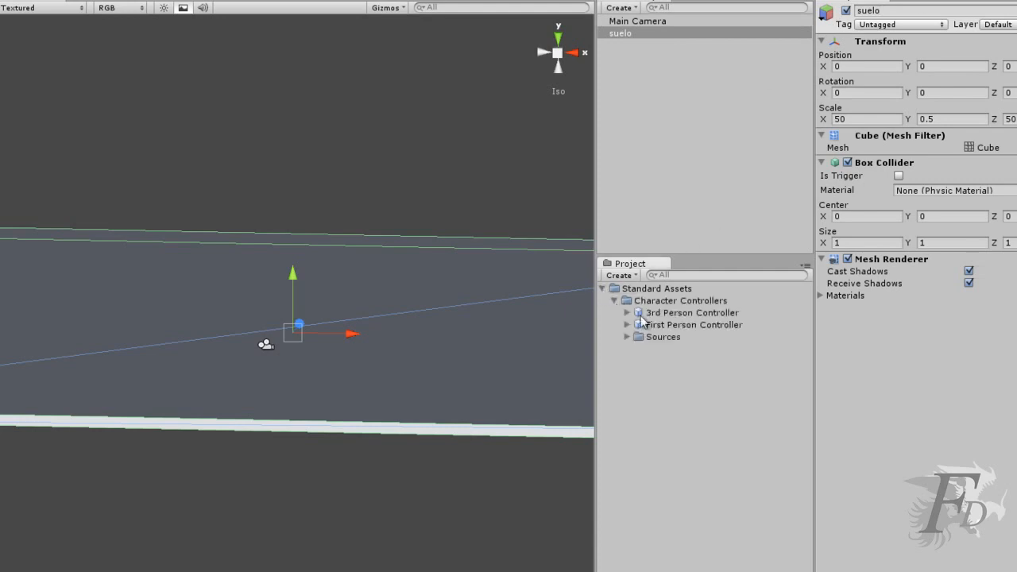
drag(665, 326, 350, 326)
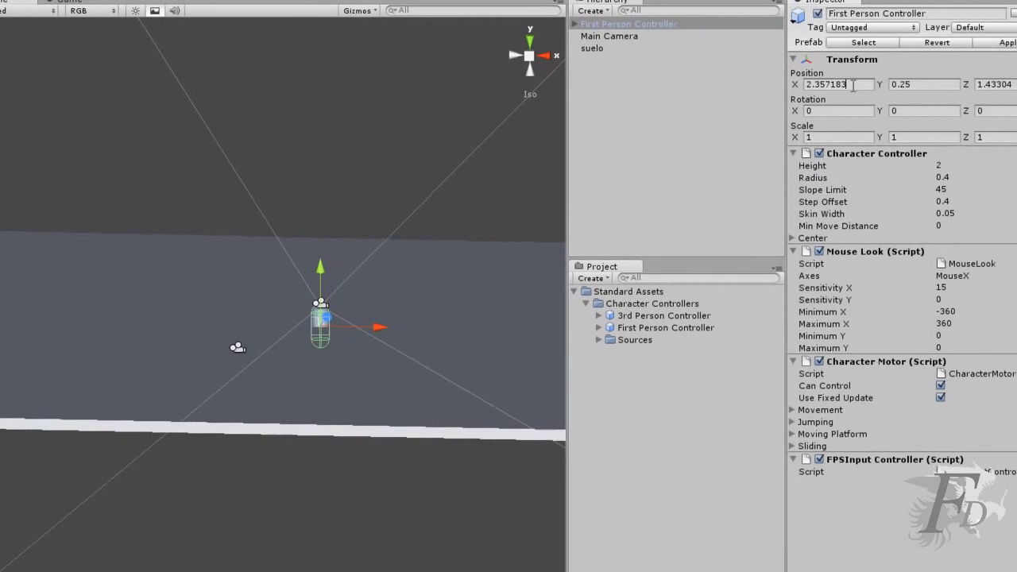
click(857, 85)
text(0)
key(Tab)
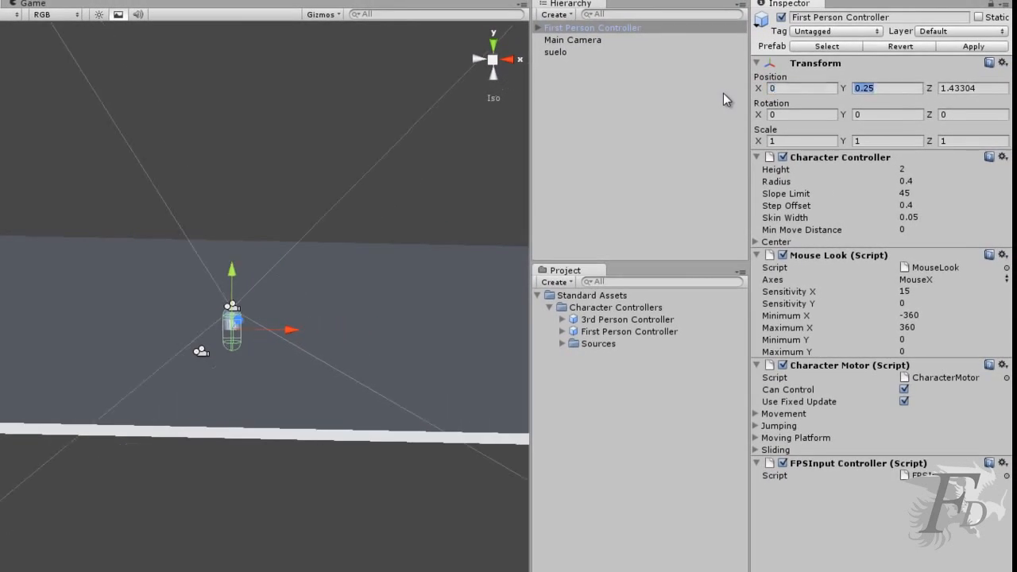
text(0)
key(Tab)
text(0)
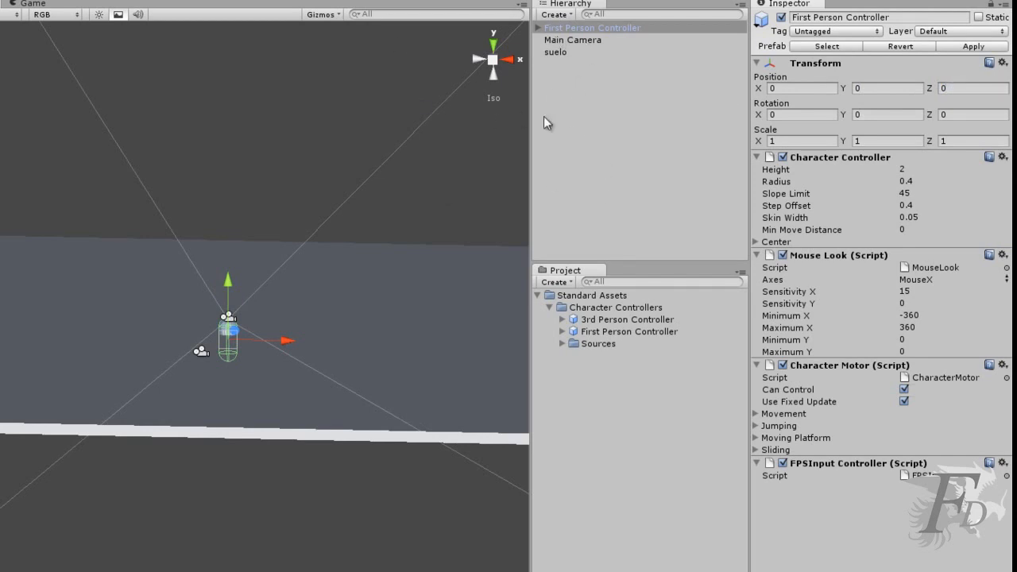
Delete the standalone Main Camera, keeping the one inside the First Person Controller.
click(540, 29)
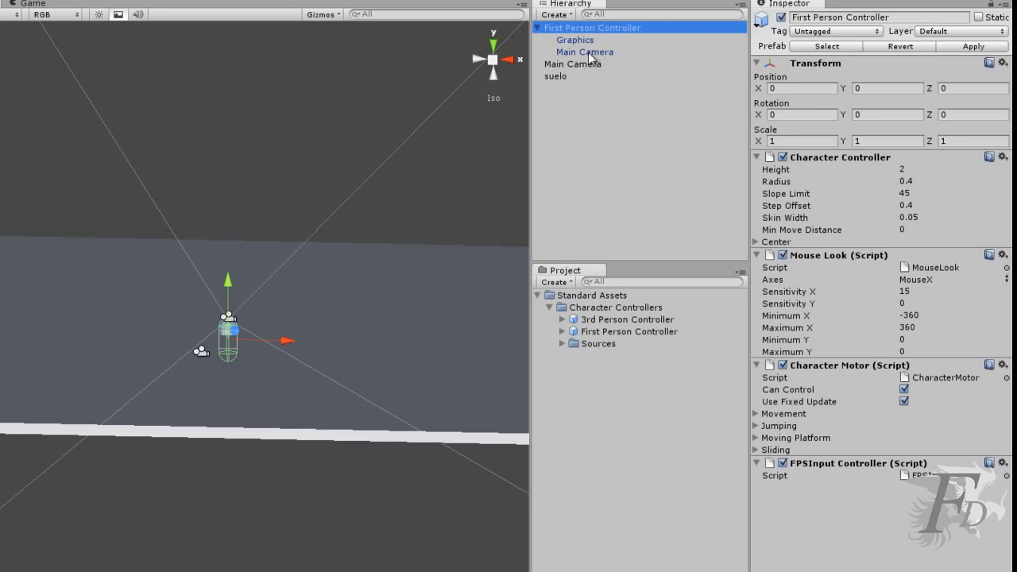
click(539, 28)
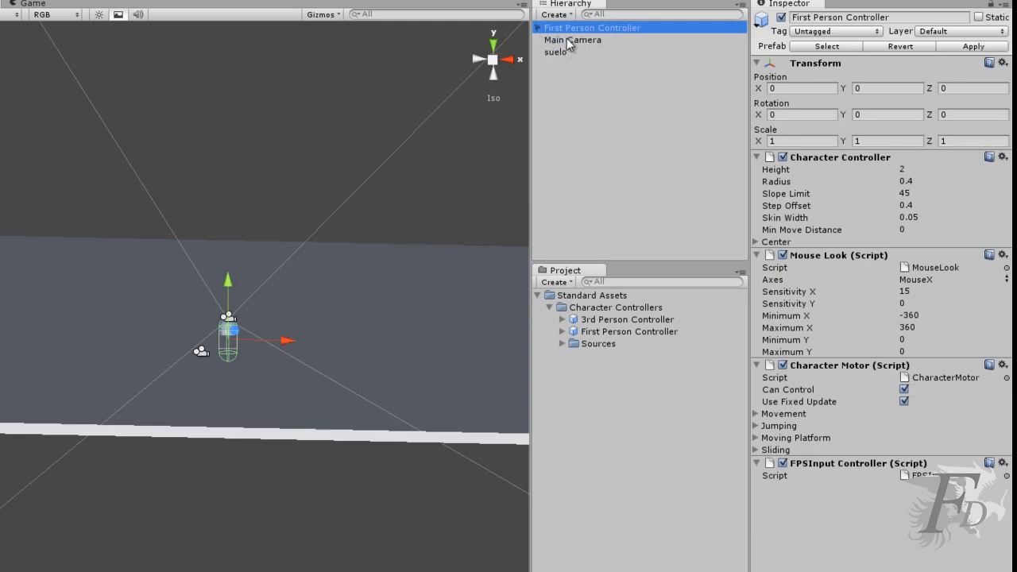
click(568, 40)
right_click(569, 41)
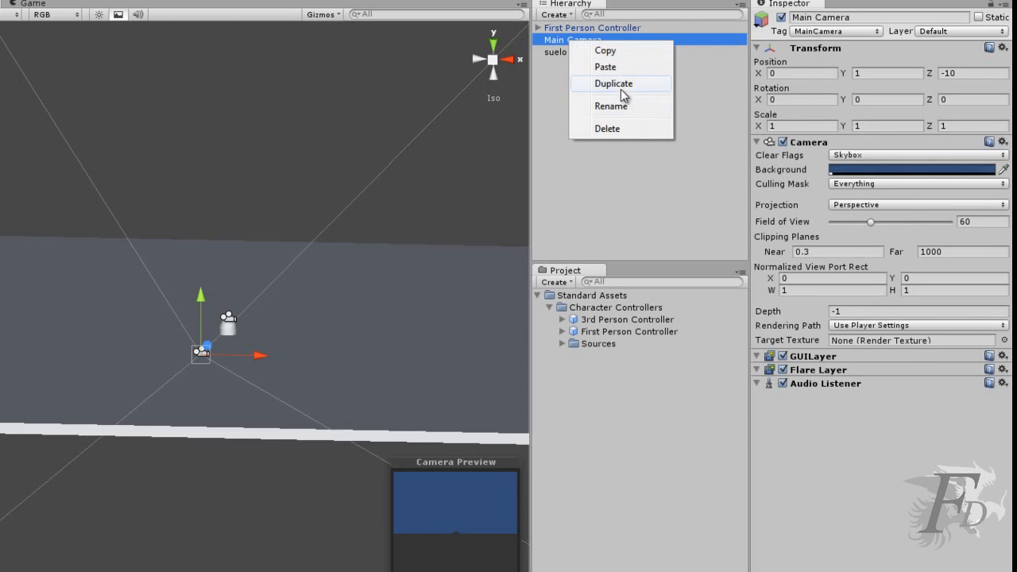
click(609, 128)
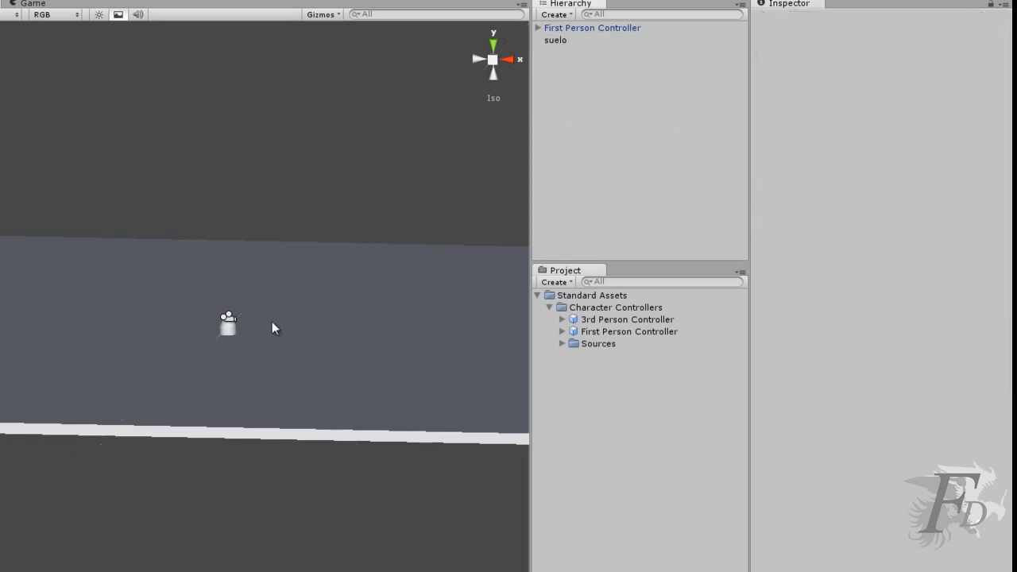
Raise the First Person Controller above the floor to a Y position of about 1.52.
click(229, 328)
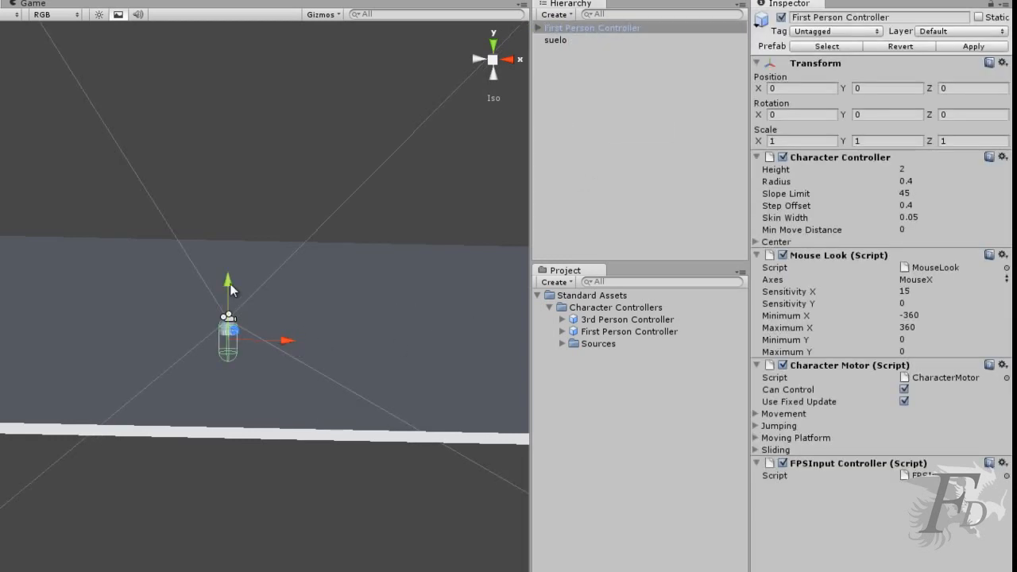
drag(230, 284, 231, 250)
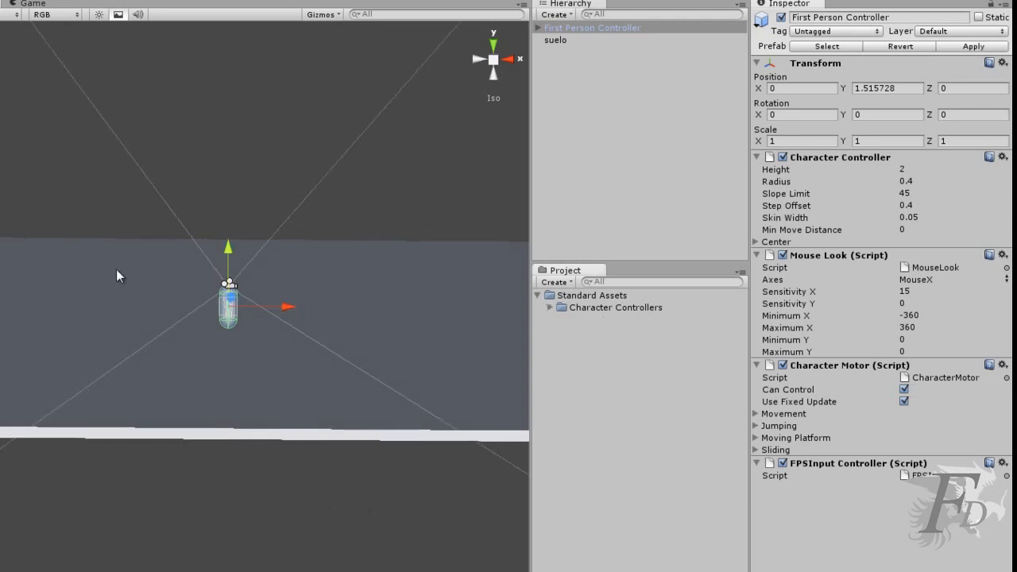
Create a point light and raise it above the player to a Y position of about 8.27.
click(38, 0)
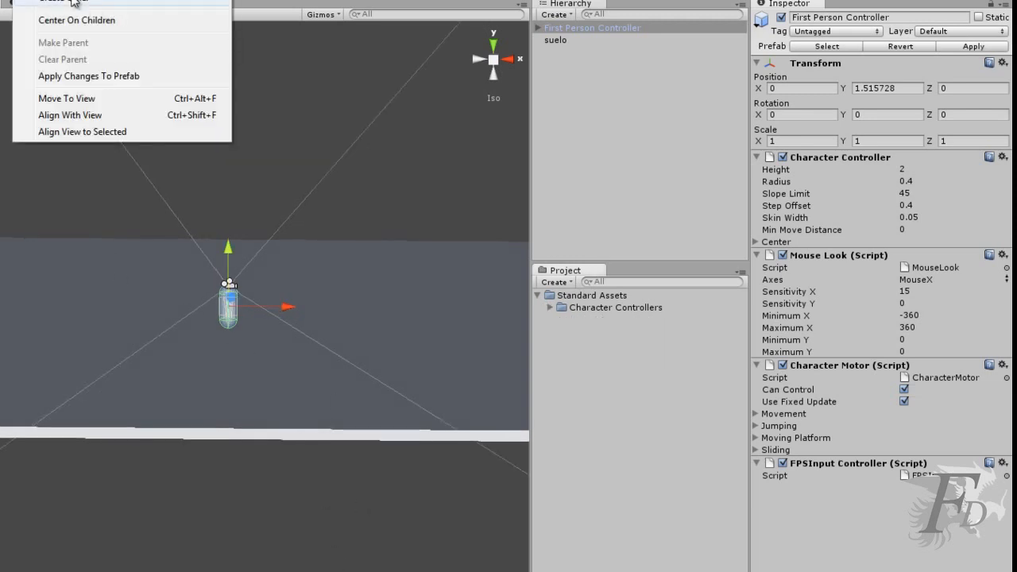
mouse_move(75, 2)
click(288, 102)
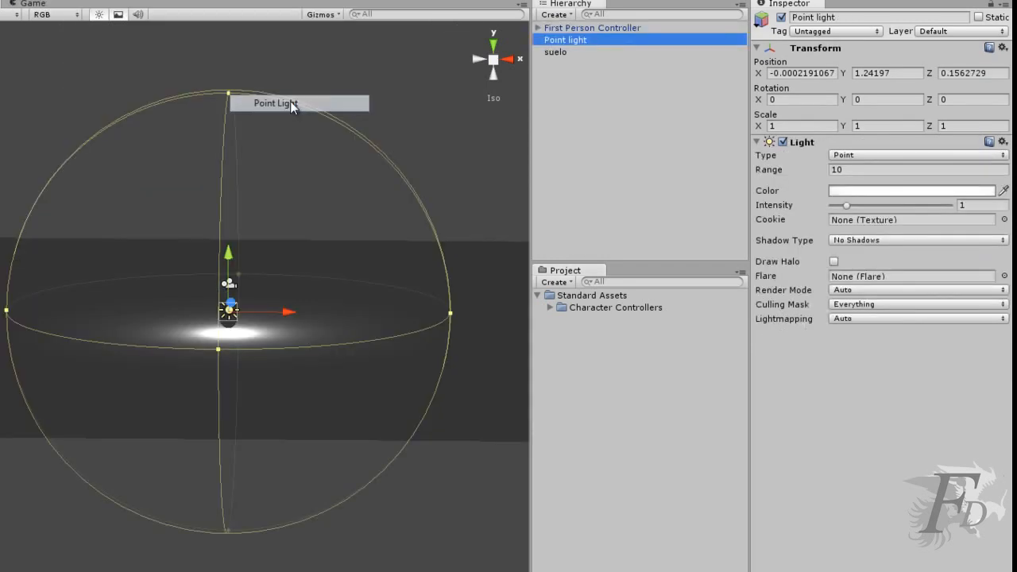
drag(230, 255, 219, 104)
Increase the point light's range to about 28.8 and adjust its height to a Y position of about 9.07.
drag(777, 171, 70, 181)
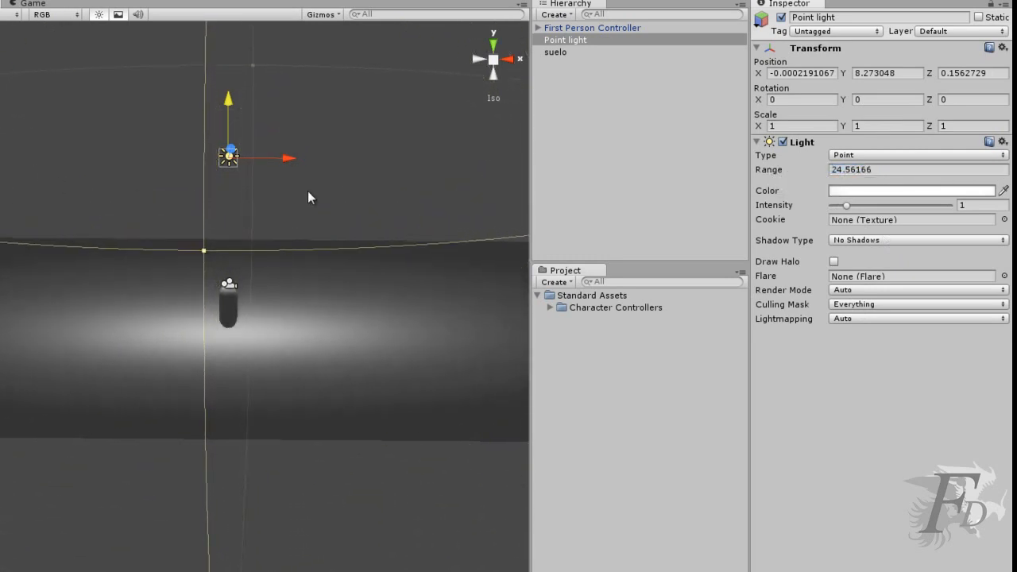
mouse_move(232, 100)
mouse_down()
mouse_move(230, 63)
mouse_move(230, 81)
mouse_up()
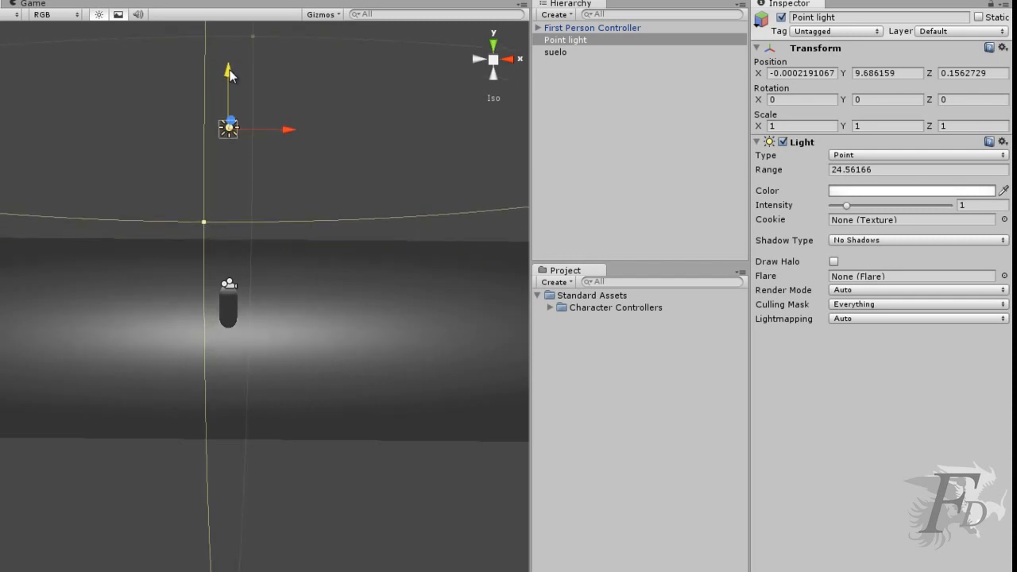
drag(772, 171, 804, 176)
Zero the point light's position, then raise it above the player to a Y position of about 11.41.
click(801, 72)
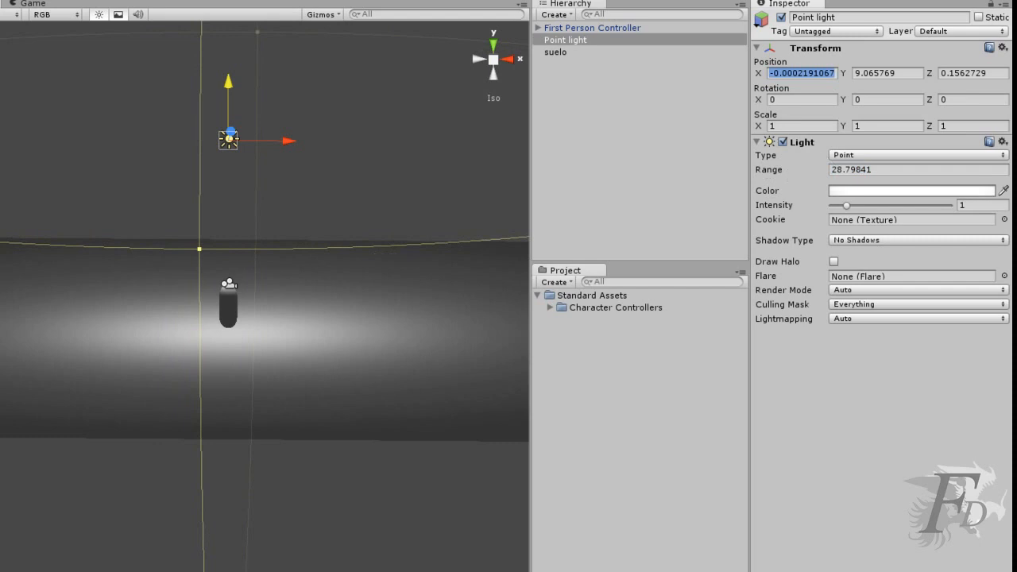
text(0)
key(Tab)
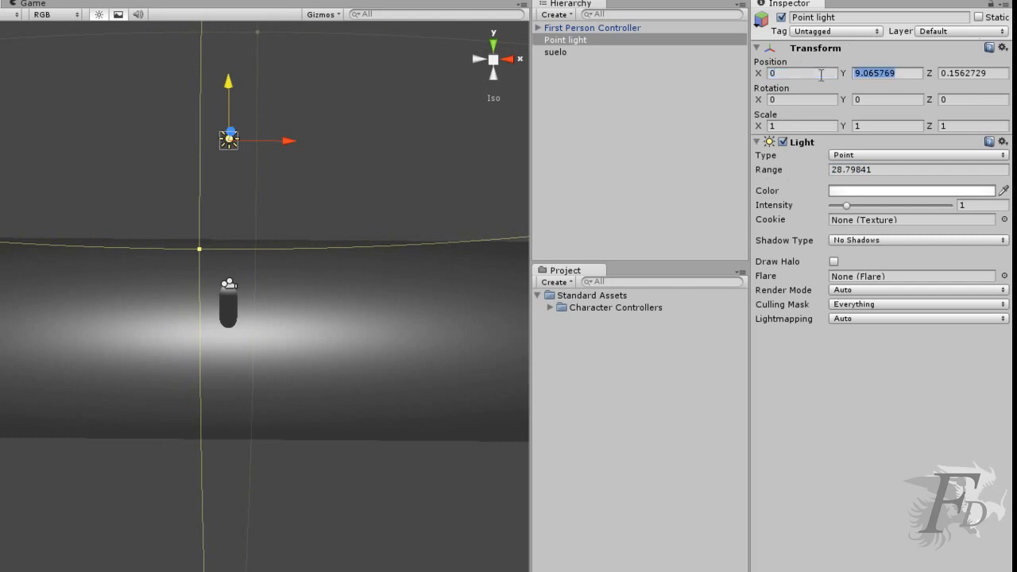
text(0)
key(Tab)
text(0)
key(Return)
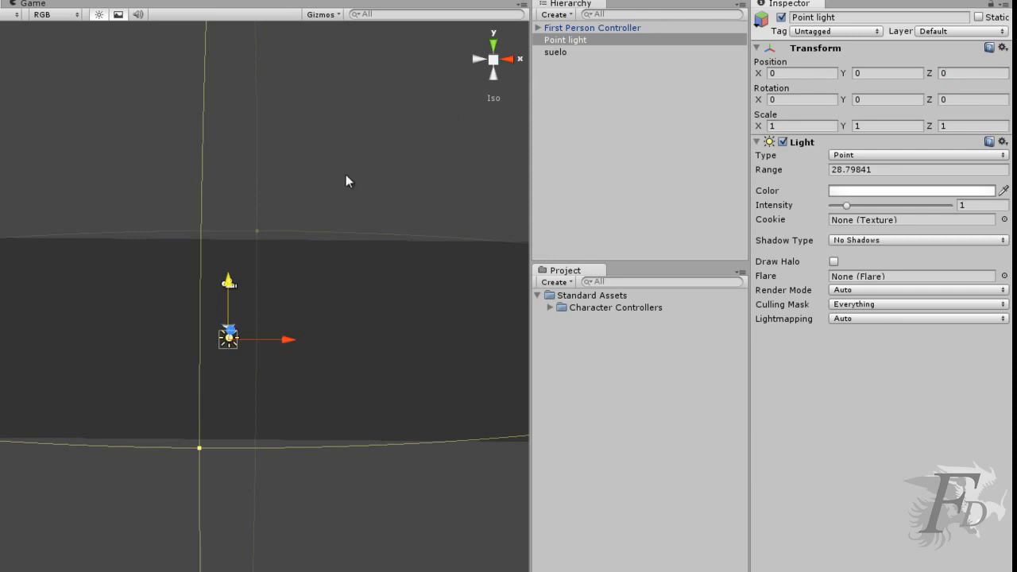
drag(228, 280, 223, 40)
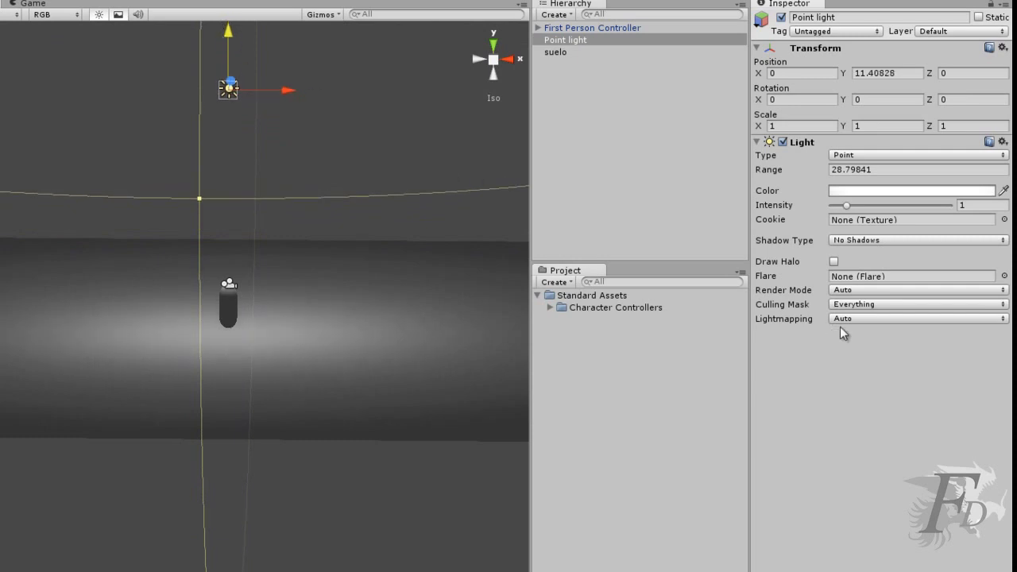
Rename the point light as luz.
click(842, 17)
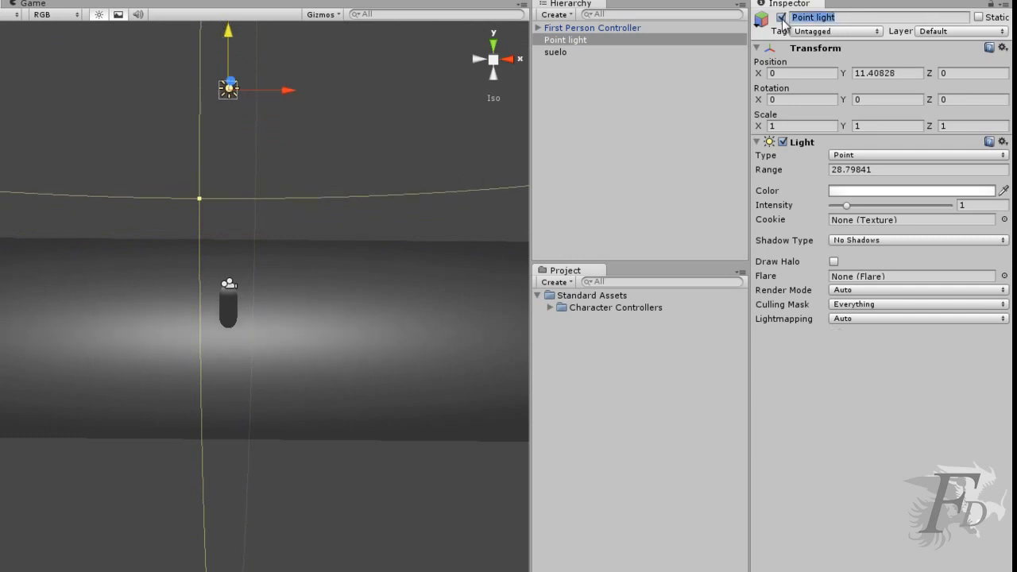
key(BackSpace)
key(Return)
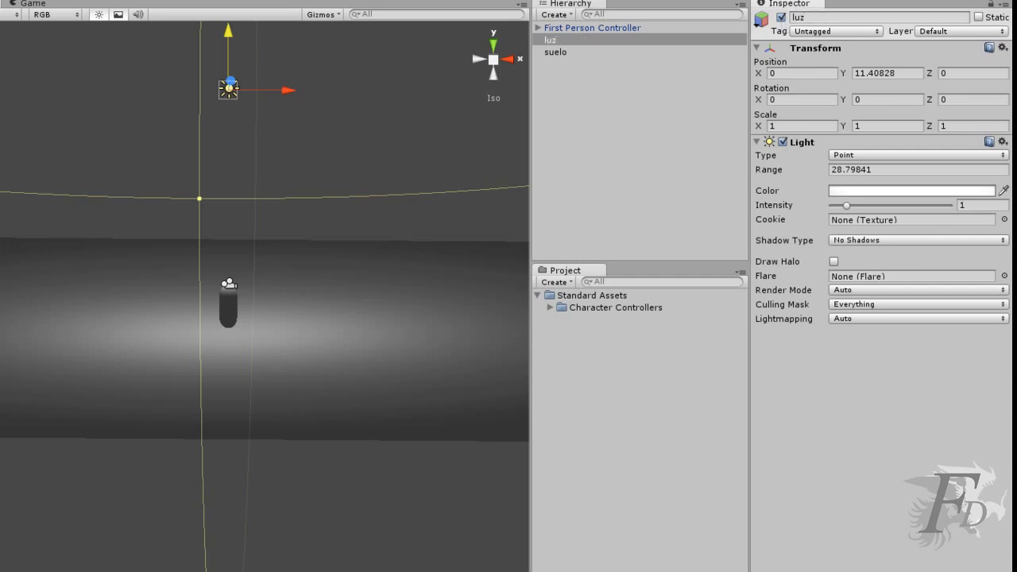
Create a cube in the scene at the player's location.
click(41, 0)
mouse_move(84, 1)
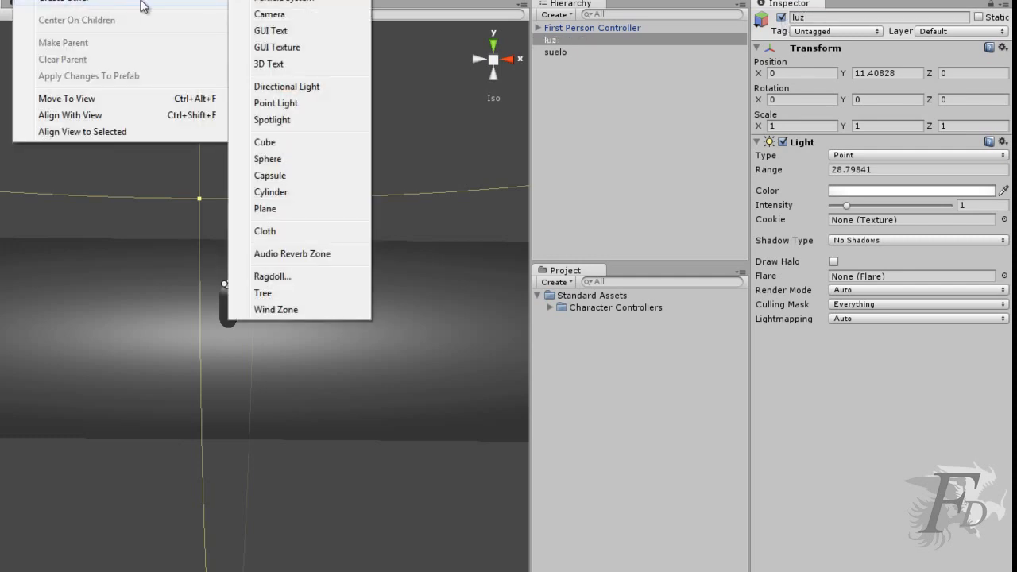
click(265, 143)
Scale the cube into a thin, elongated weapon bar of about 0.12 in X, 0.11 in Y and 0.78 in Z.
alt+drag(281, 311, 331, 343)
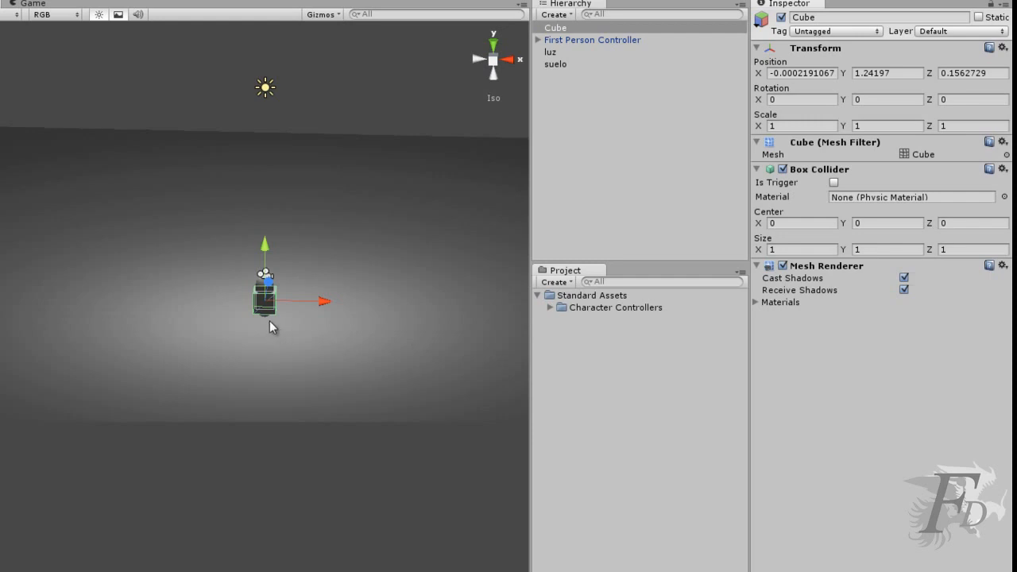
key(f)
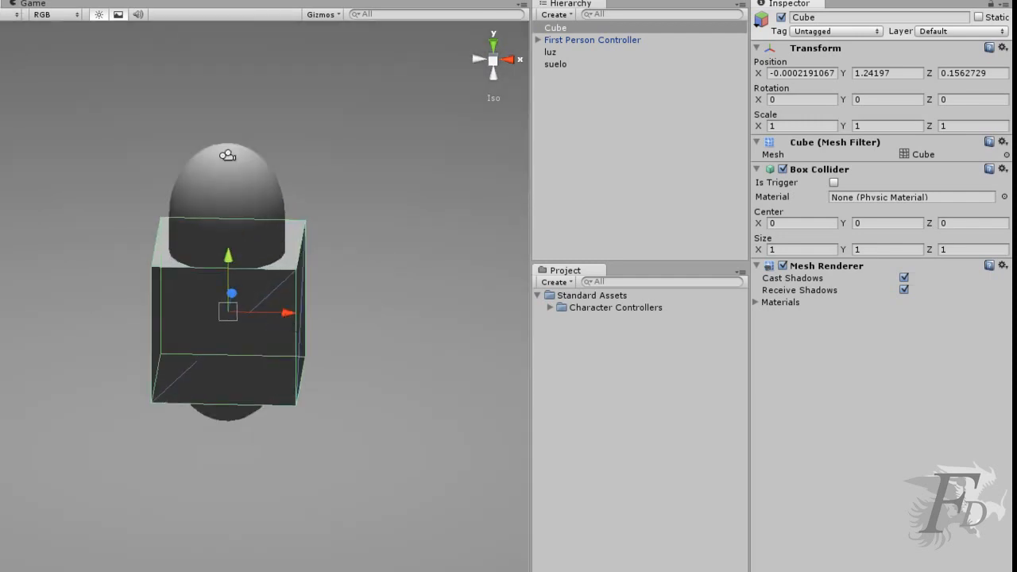
key(r)
drag(288, 313, 375, 318)
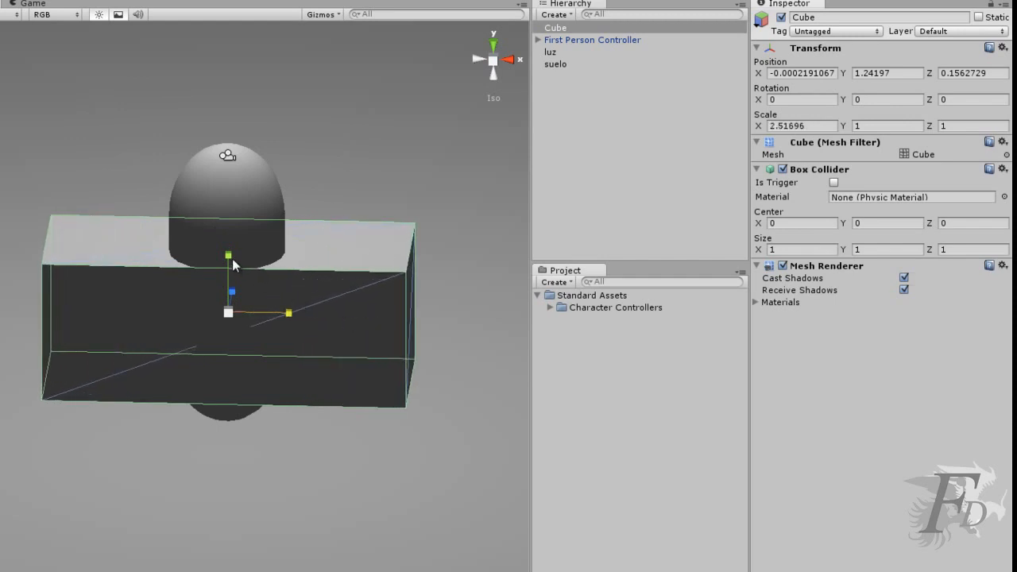
drag(230, 260, 231, 314)
right_drag(279, 348, 120, 348)
key(f)
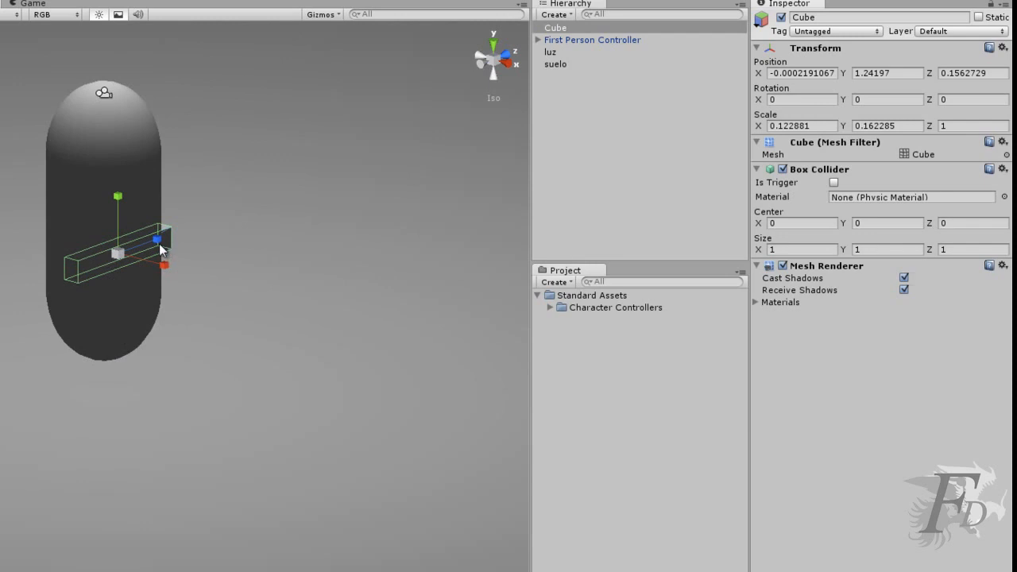
mouse_move(158, 240)
mouse_down()
mouse_move(117, 216)
mouse_move(146, 253)
mouse_up()
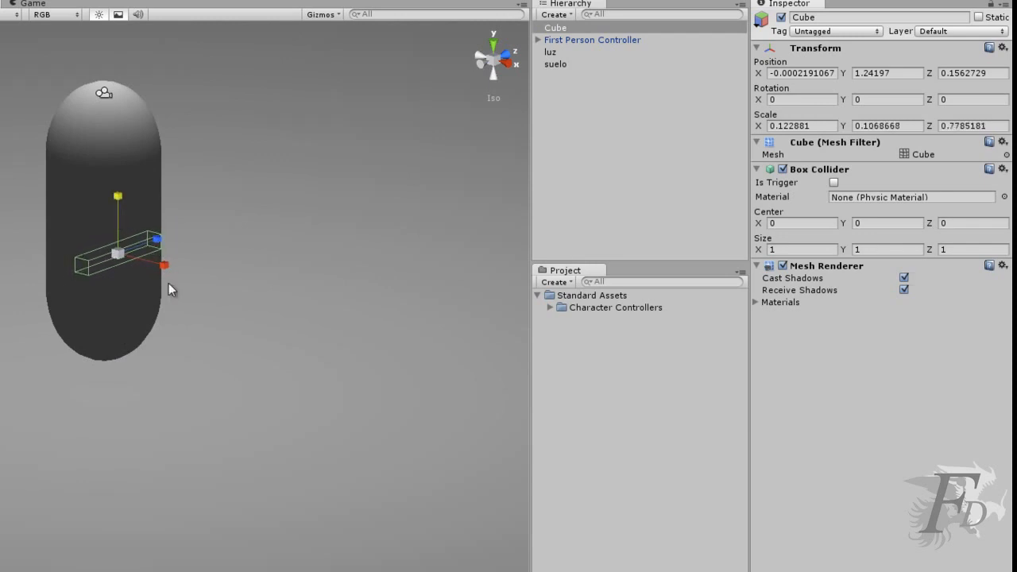
Rename the scaled cube as arma.
right_drag(168, 284, 199, 275)
click(824, 17)
text(arma)
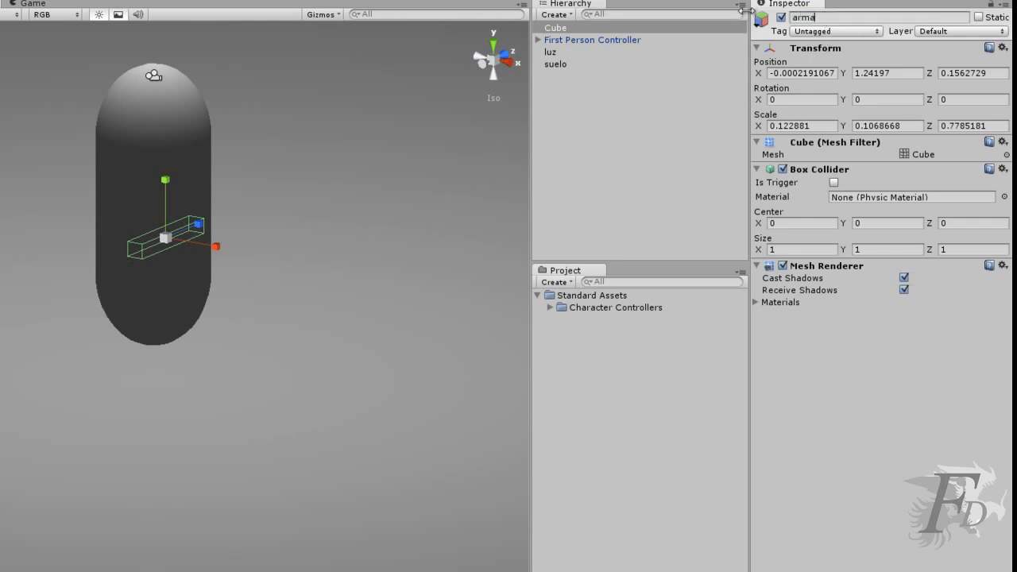
key(Return)
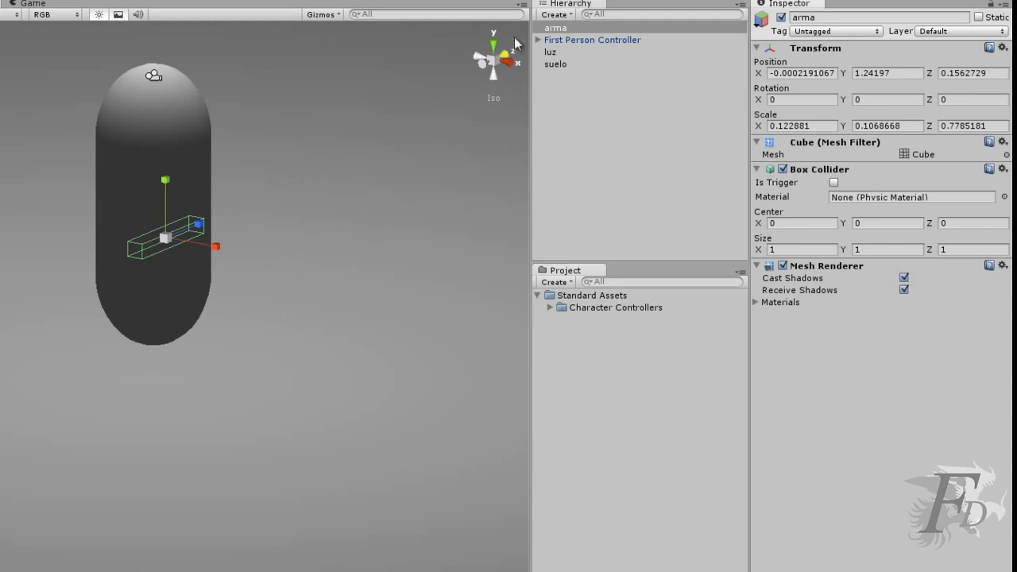
Make arma a child of the First Person Controller's Main Camera, accepting the loss of the prefab connection.
click(563, 28)
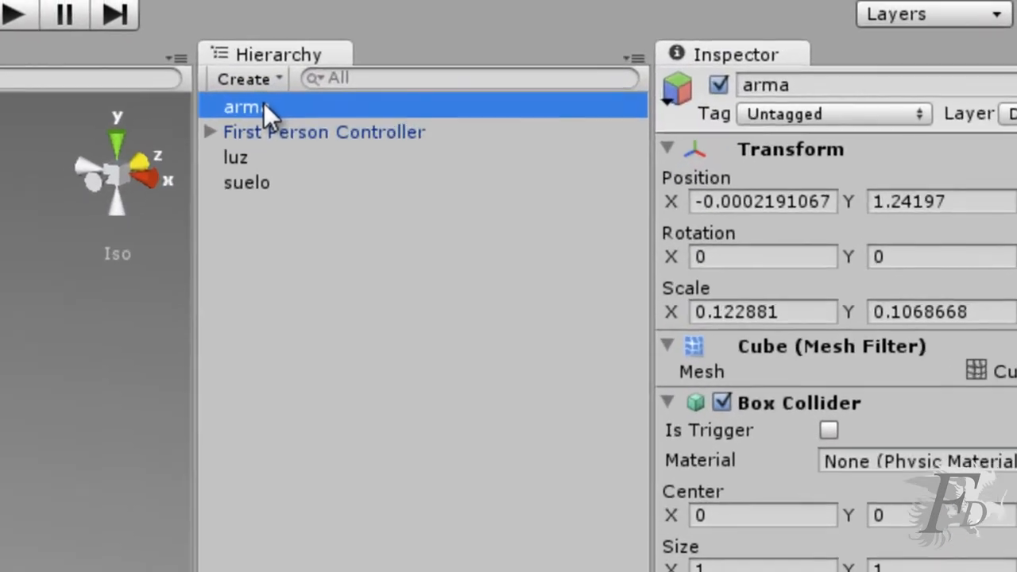
click(565, 28)
click(537, 39)
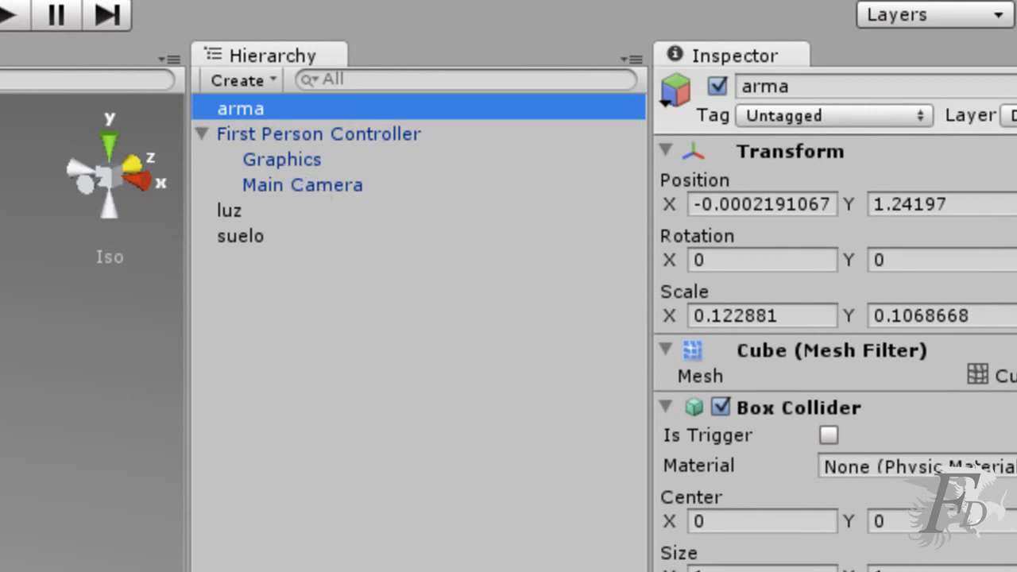
drag(254, 108, 302, 186)
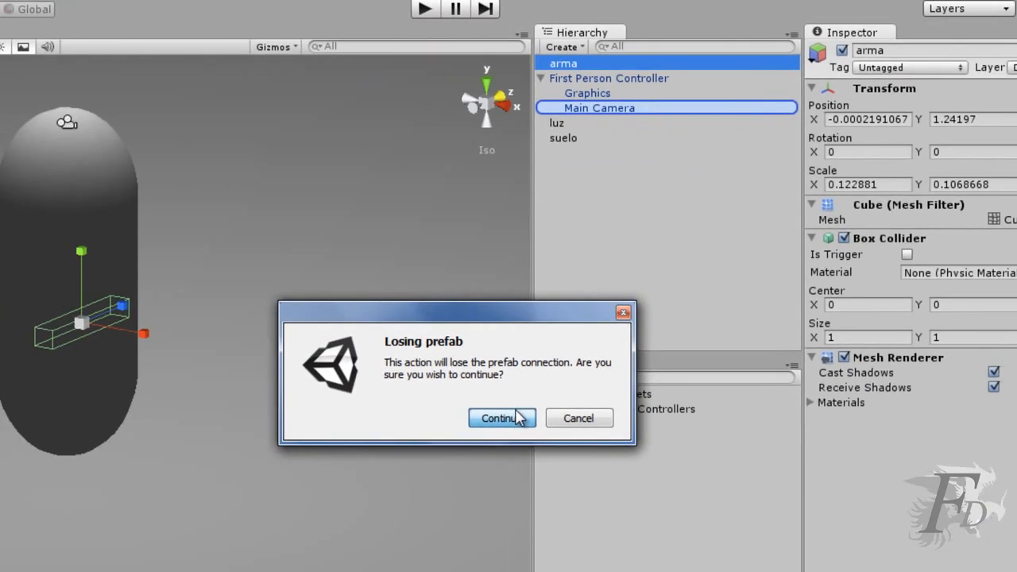
click(516, 418)
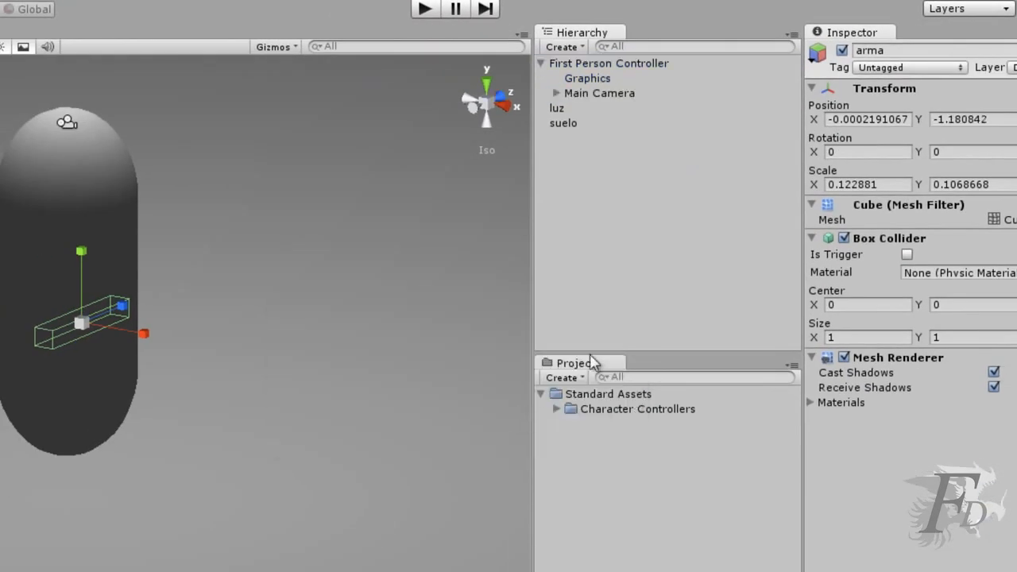
Reset the position of arma inside the Main Camera while keeping its scale.
click(556, 94)
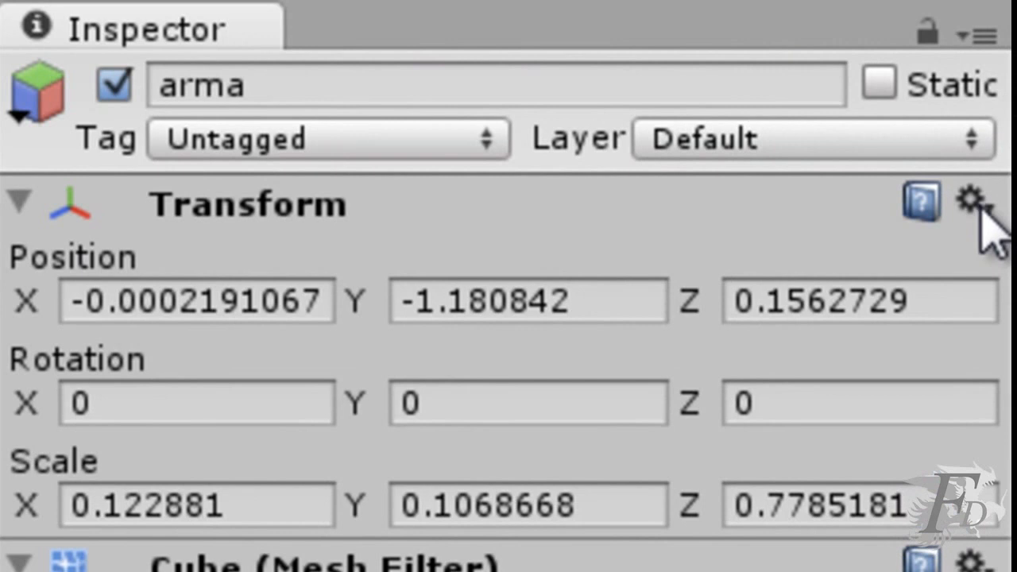
click(972, 202)
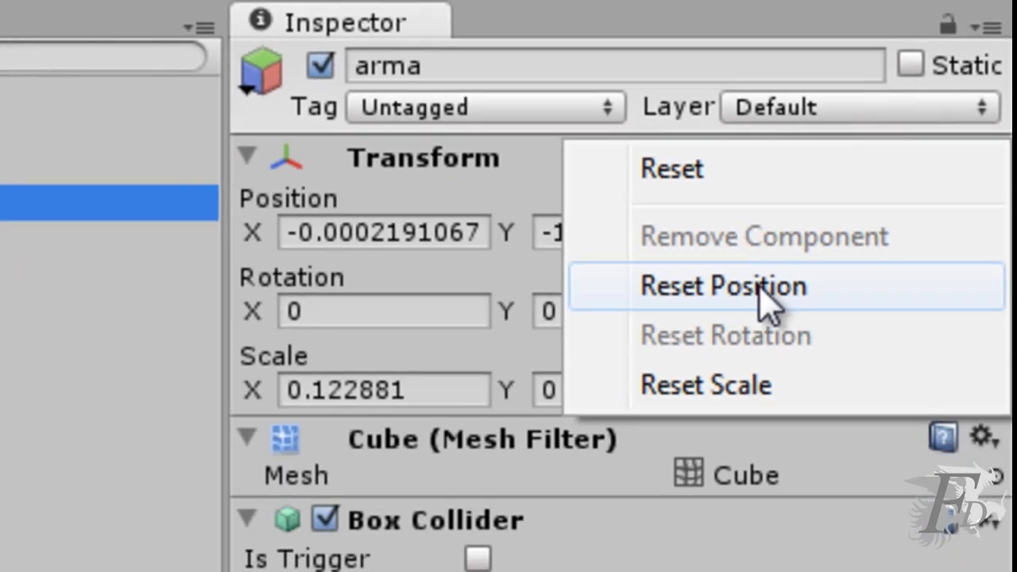
click(681, 371)
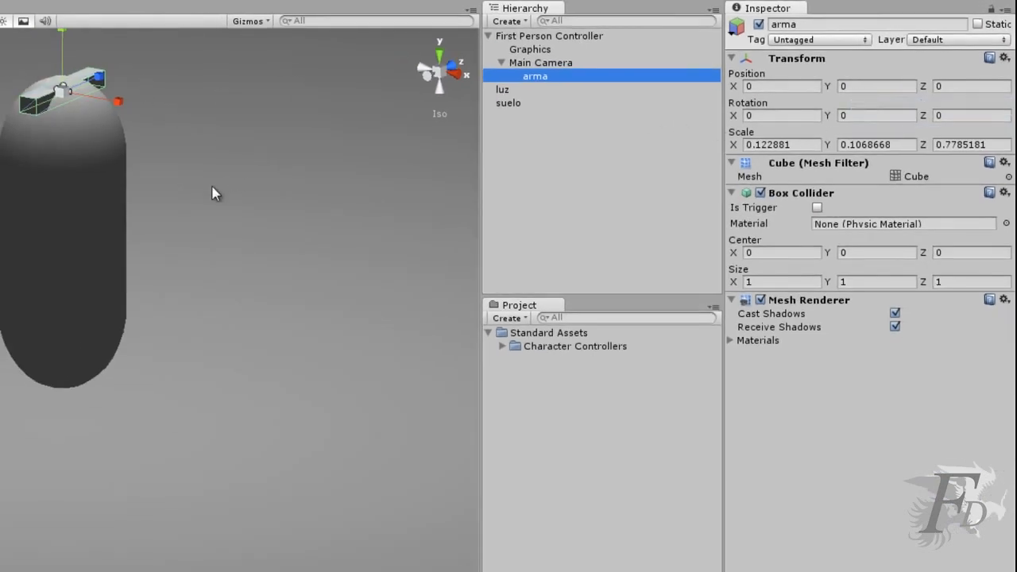
Move arma beside the player's body and slightly forward, to about X 0.29 and Y -0.65.
key(w)
drag(118, 103, 151, 109)
drag(105, 35, 112, 121)
drag(153, 188, 143, 185)
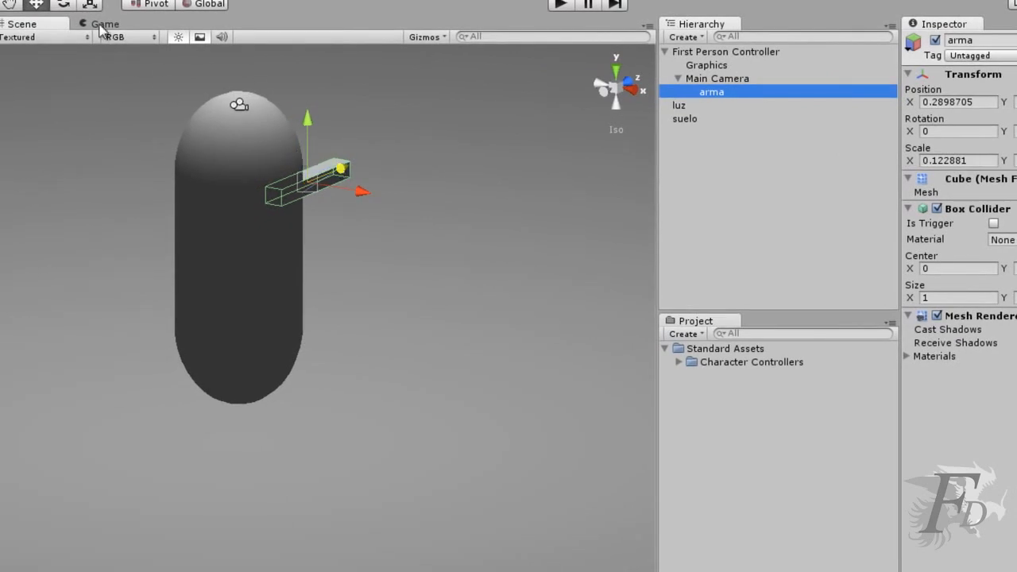
Dock the Game view below the Scene view so both are shown together.
click(103, 25)
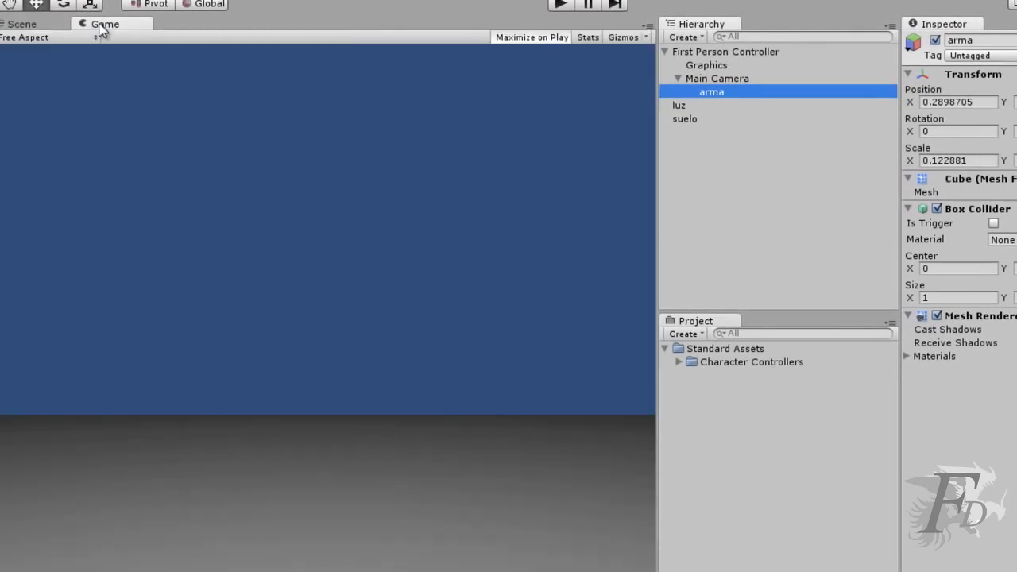
drag(99, 25, 121, 189)
drag(199, 340, 300, 530)
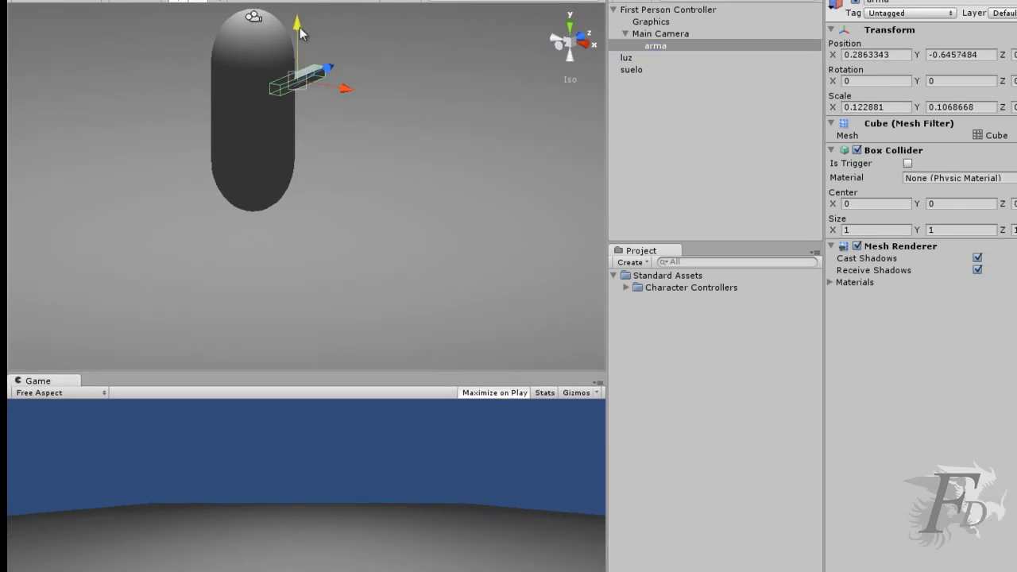
Raise arma into the camera's view at a Y position of about -0.25 and enlarge the Game view.
drag(299, 27, 300, 3)
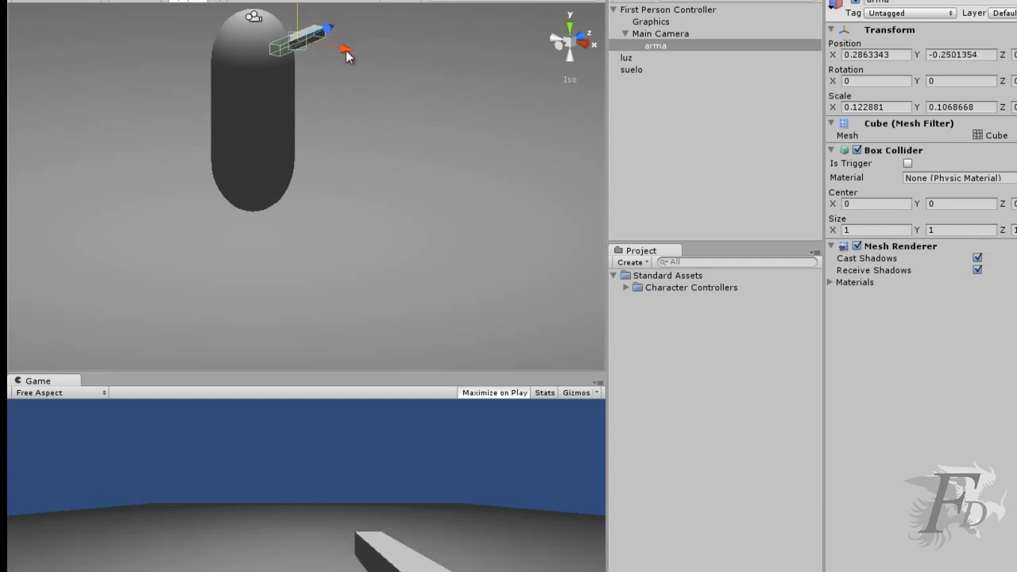
drag(312, 372, 308, 328)
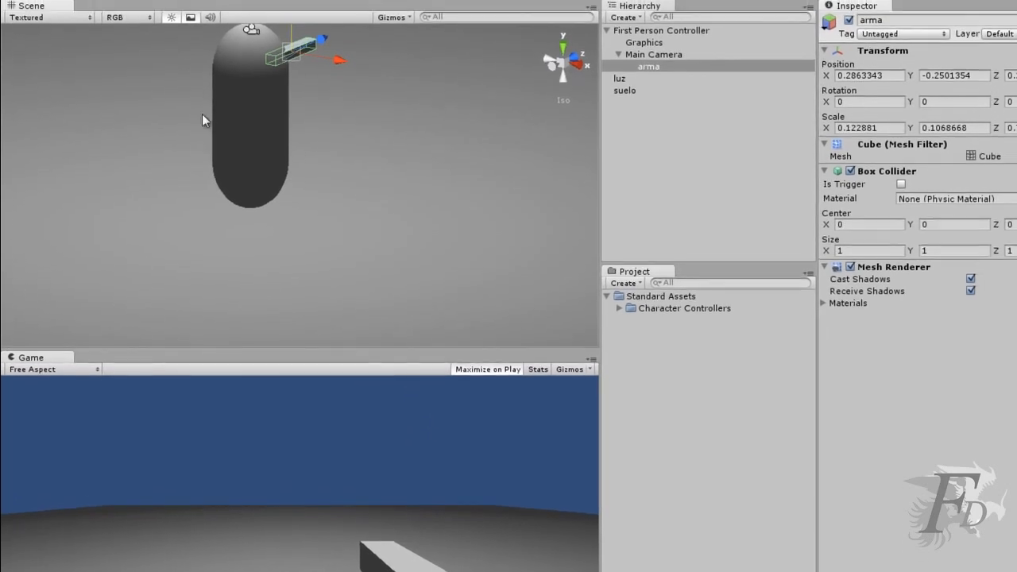
Create an empty game object and name it bala.
click(115, 9)
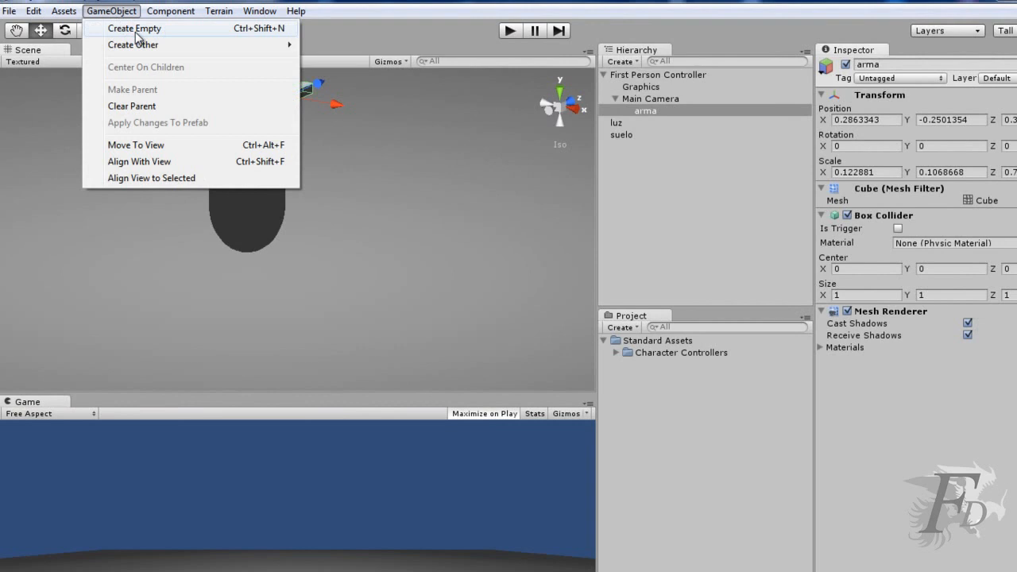
click(138, 33)
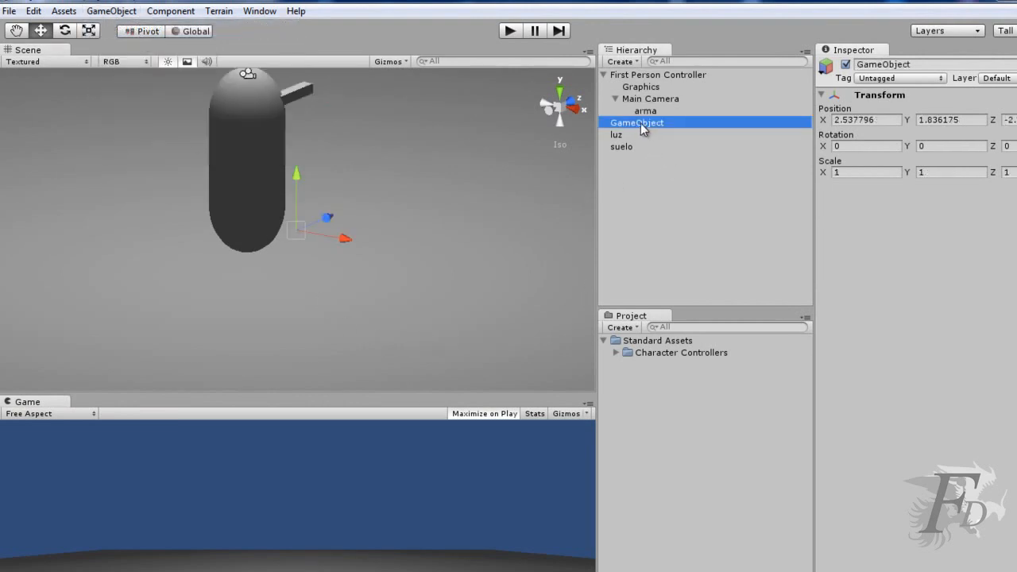
click(918, 65)
text(bala)
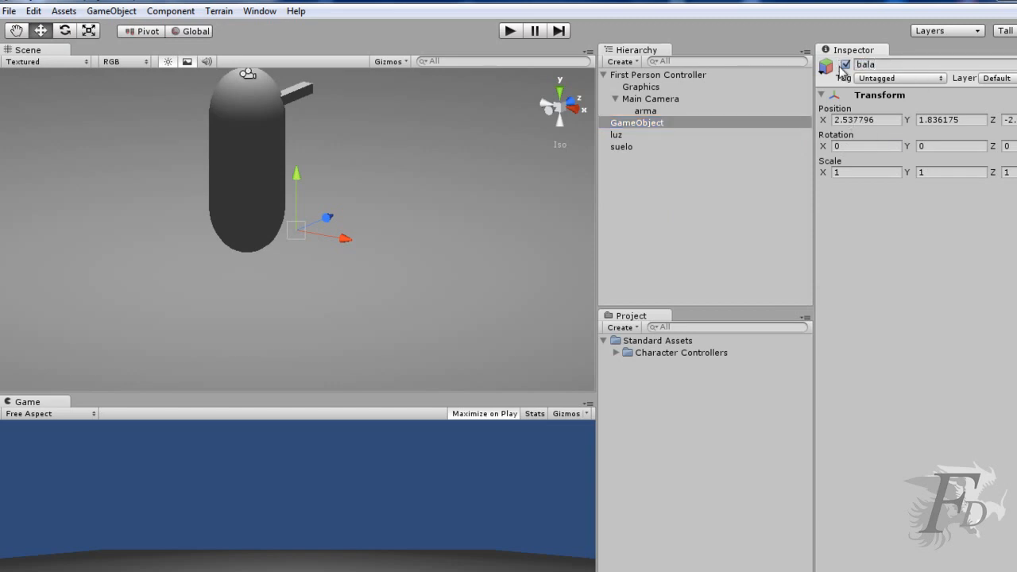
key(Return)
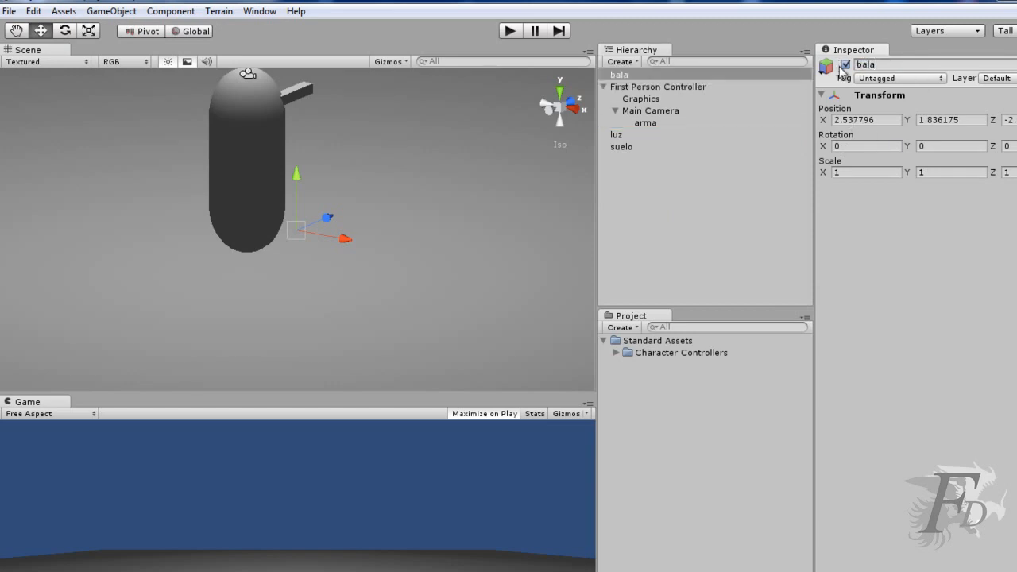
Make the empty object bala a child of arma and rename it as lanzador.
drag(619, 75, 653, 128)
click(627, 110)
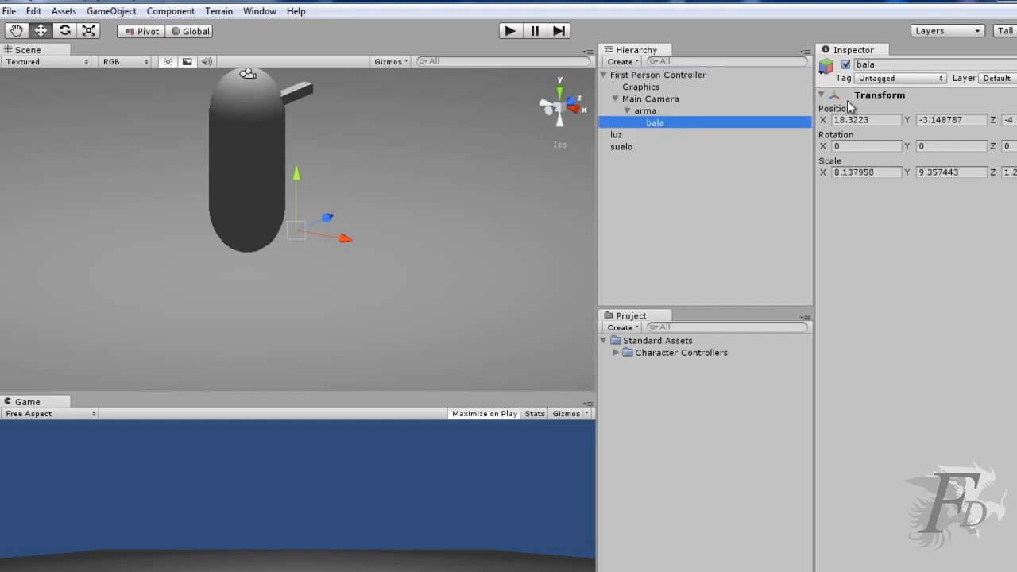
click(874, 64)
text(lanzador)
key(Return)
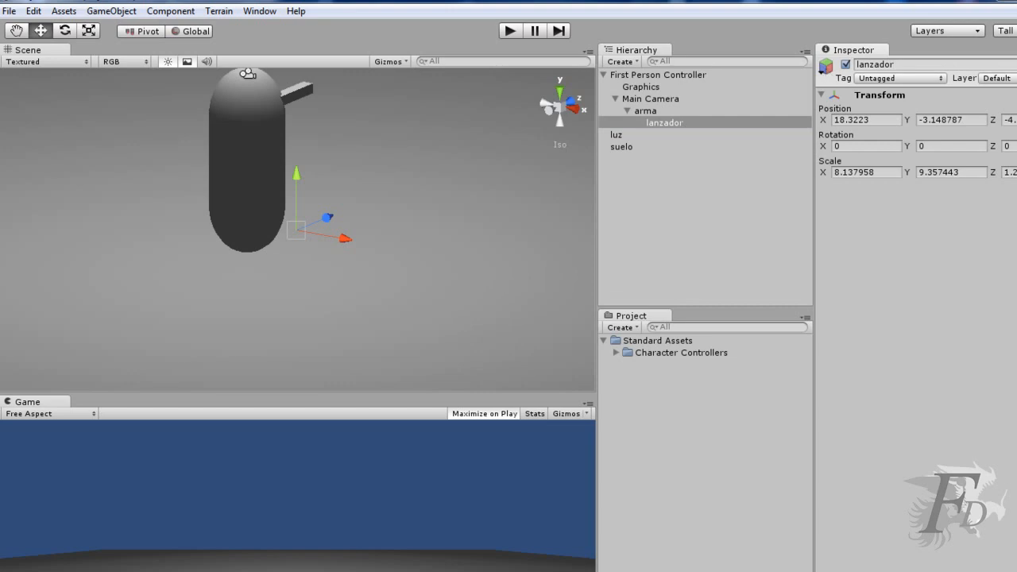
Reset lanzador's whole transform and move it forward along Z to just beyond the front end of arma.
click(1008, 95)
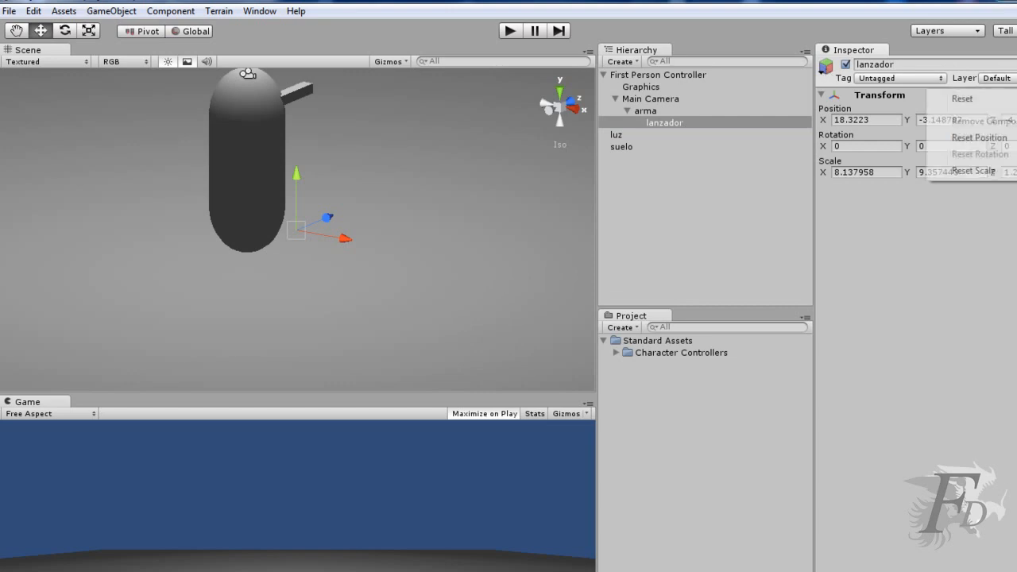
click(996, 100)
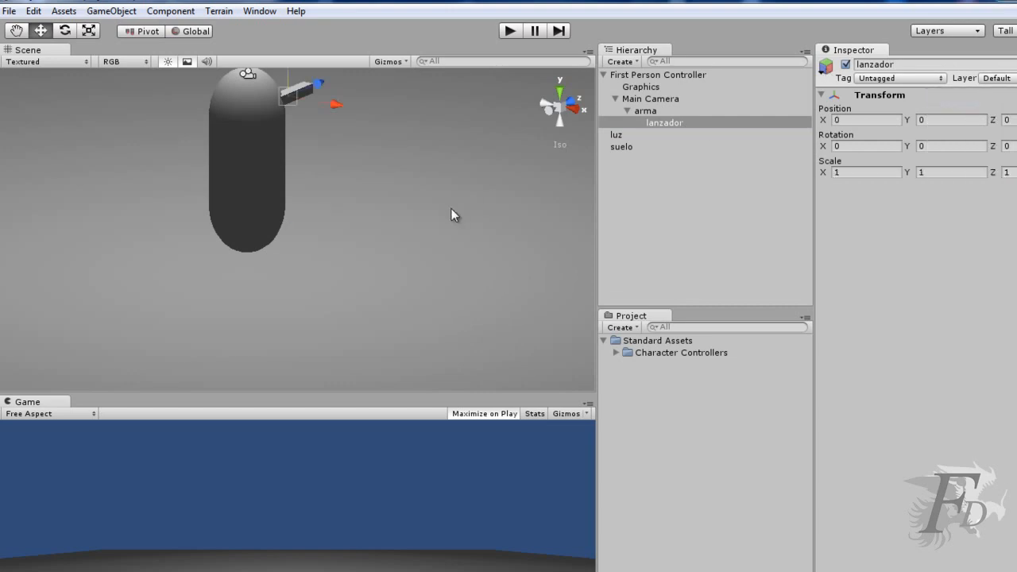
alt+drag(373, 186, 315, 131)
mouse_move(333, 215)
alt+mouse_down()
mouse_move(329, 234)
mouse_move(328, 197)
mouse_move(340, 190)
mouse_move(340, 204)
alt+mouse_up()
right_drag(313, 201, 326, 228)
right_drag(259, 213, 286, 246)
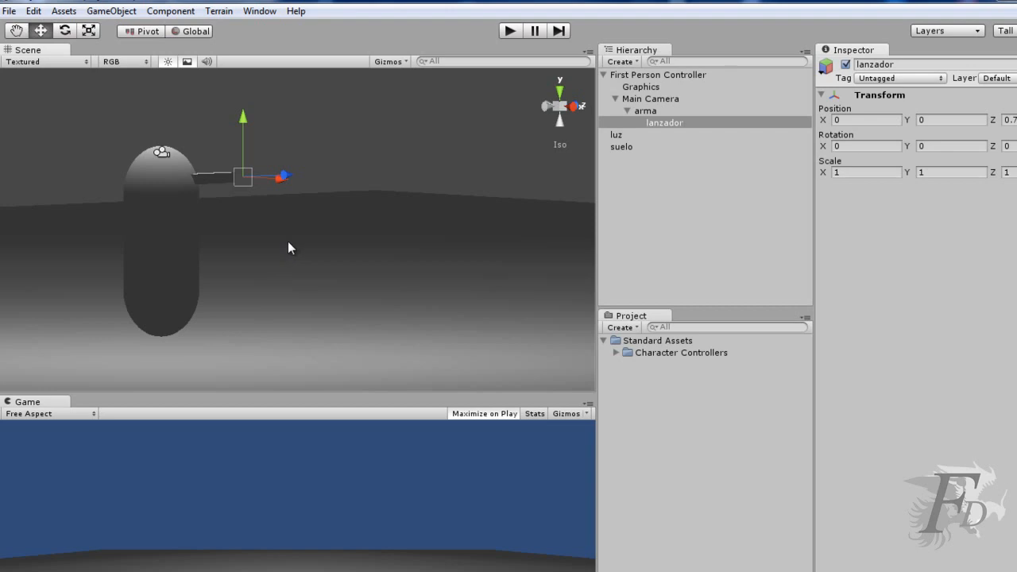
Pull lanzador slightly back along Z so it sits closer to the front end of arma.
right_drag(247, 285, 316, 207)
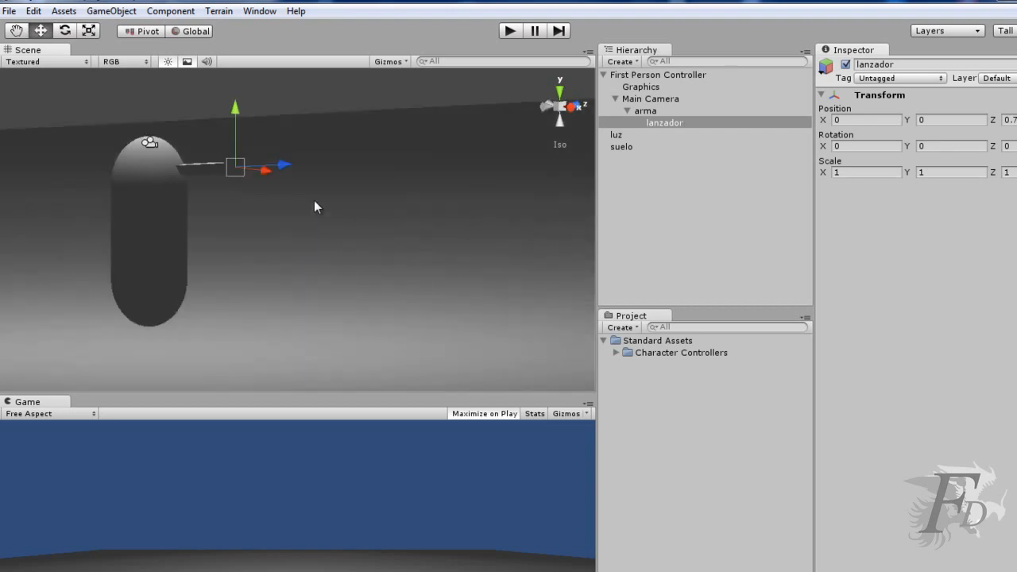
drag(285, 165, 283, 166)
right_drag(284, 180, 337, 283)
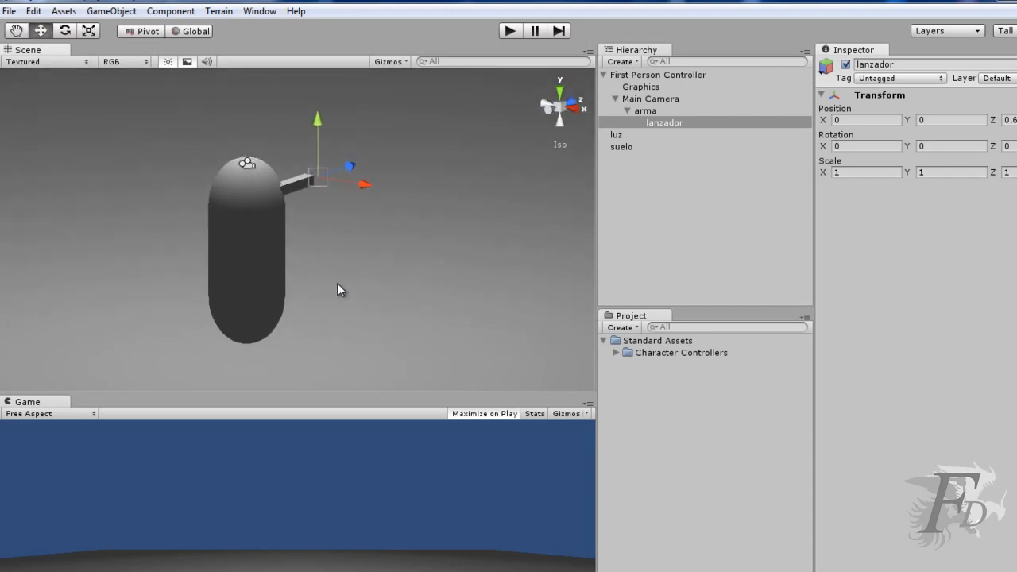
Create a sphere and move it to the front end of arma, at about X 0.04, Y 2.07, Z 1.23.
click(119, 12)
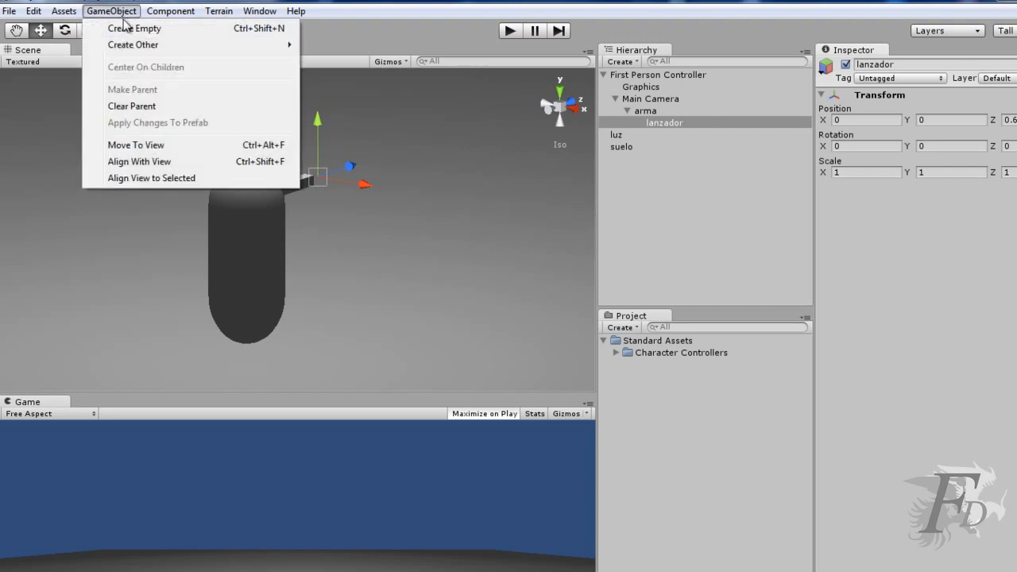
mouse_move(147, 47)
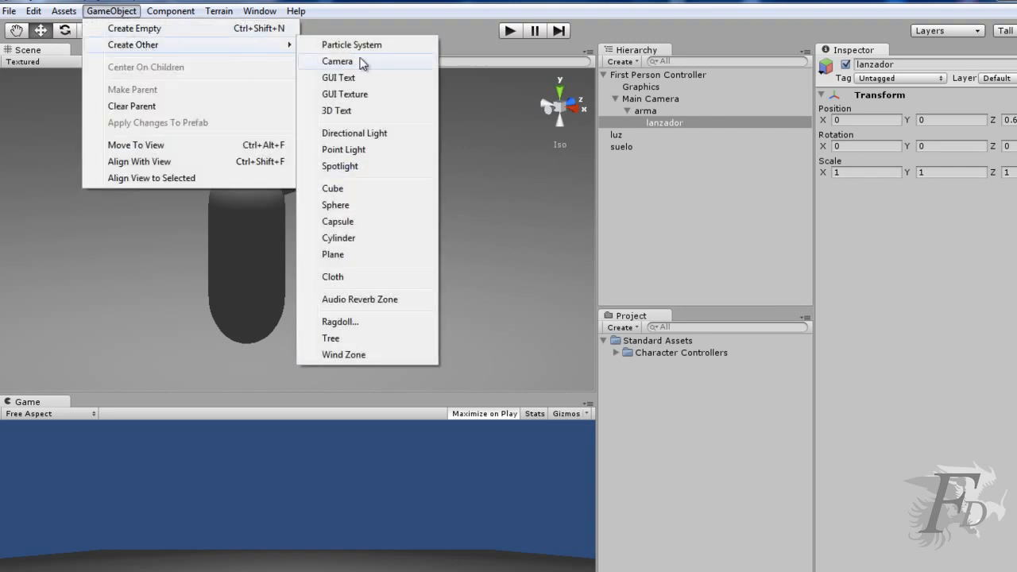
click(354, 206)
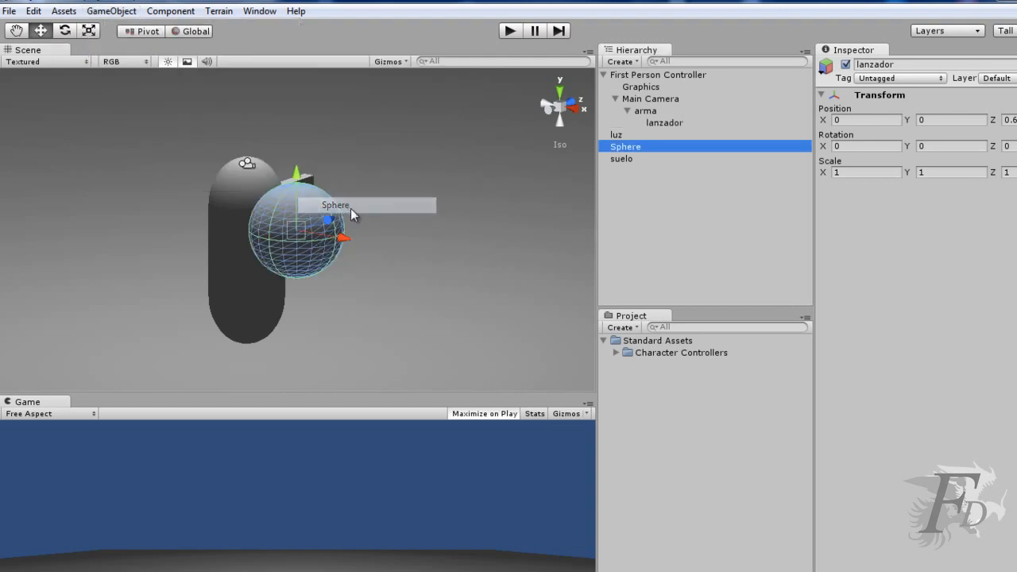
click(345, 237)
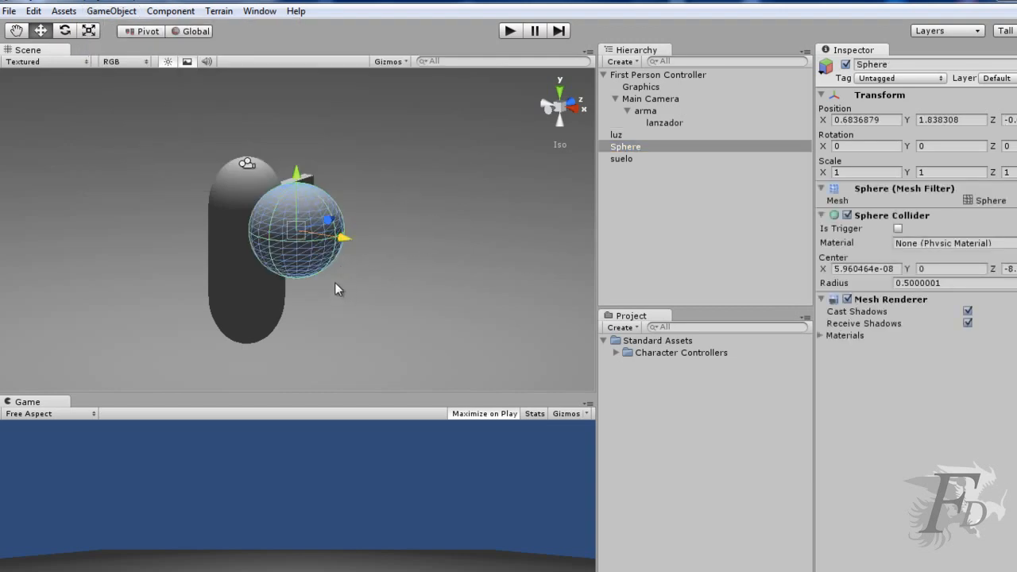
drag(347, 238, 317, 121)
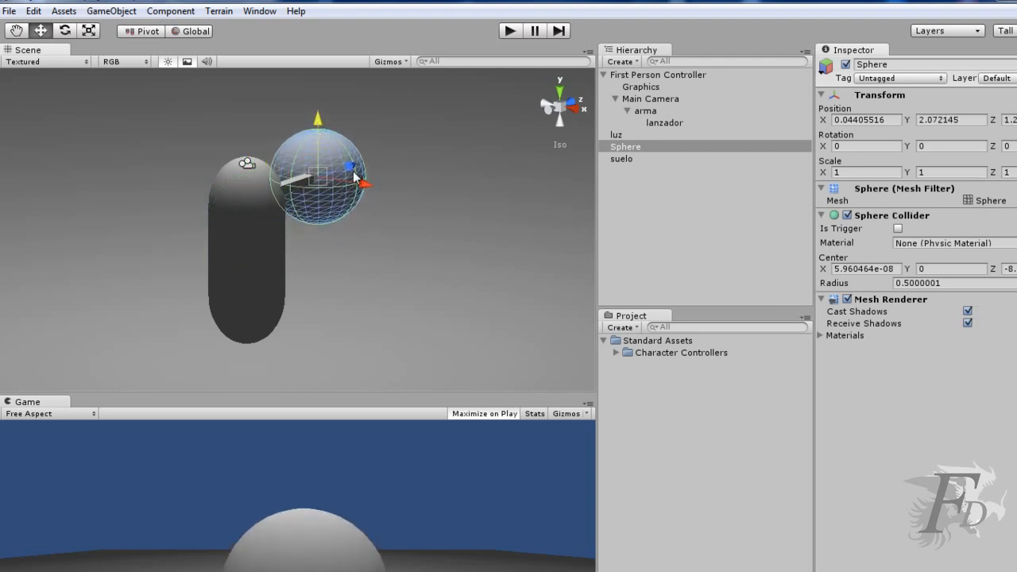
Shrink the sphere to a uniform scale of 0.2 and move it to about X 0.22, Y 2.19, Z 1.06 at arma's tip.
click(88, 31)
drag(312, 174, 285, 189)
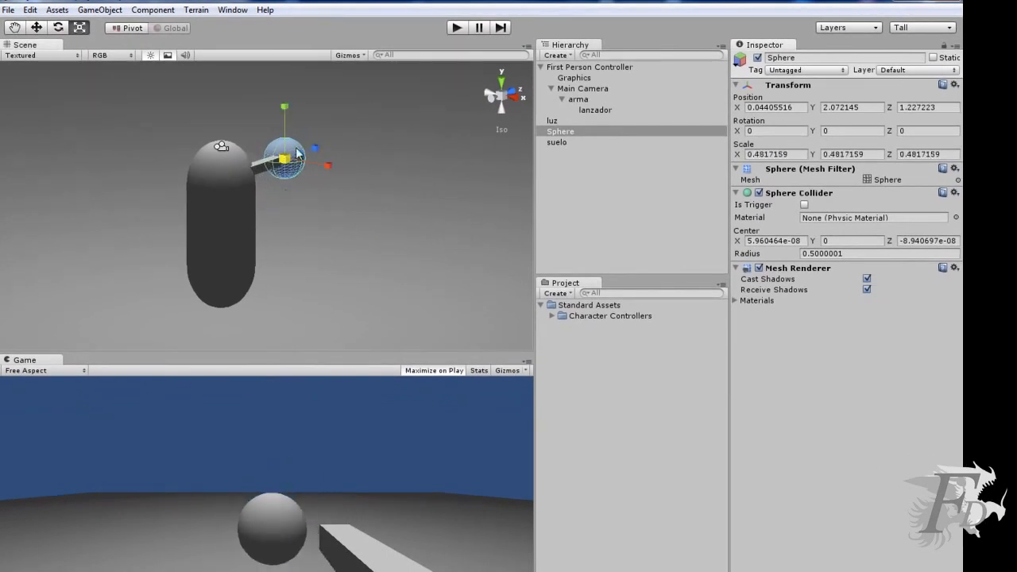
click(36, 28)
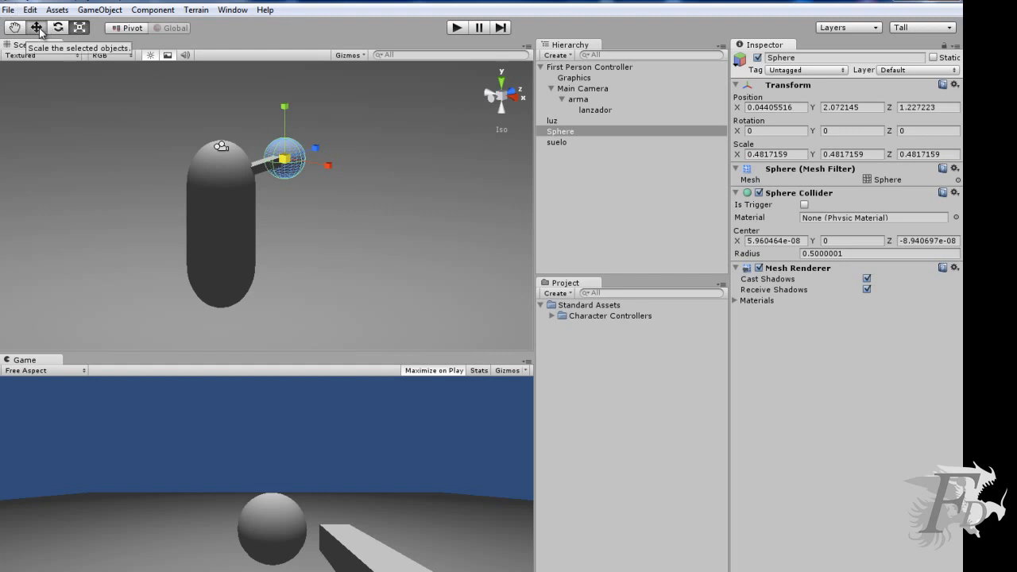
drag(285, 119, 284, 105)
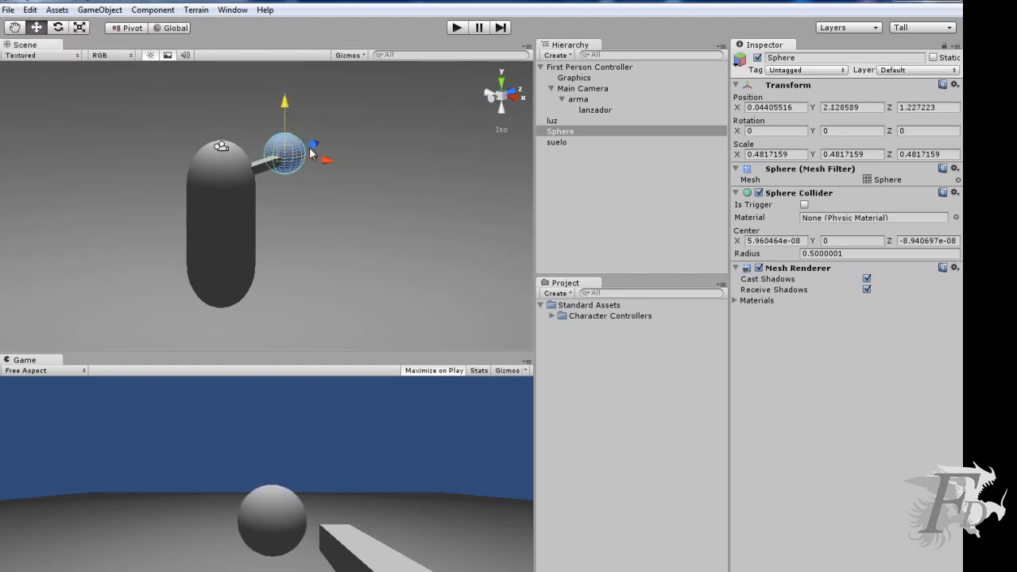
drag(327, 166, 312, 148)
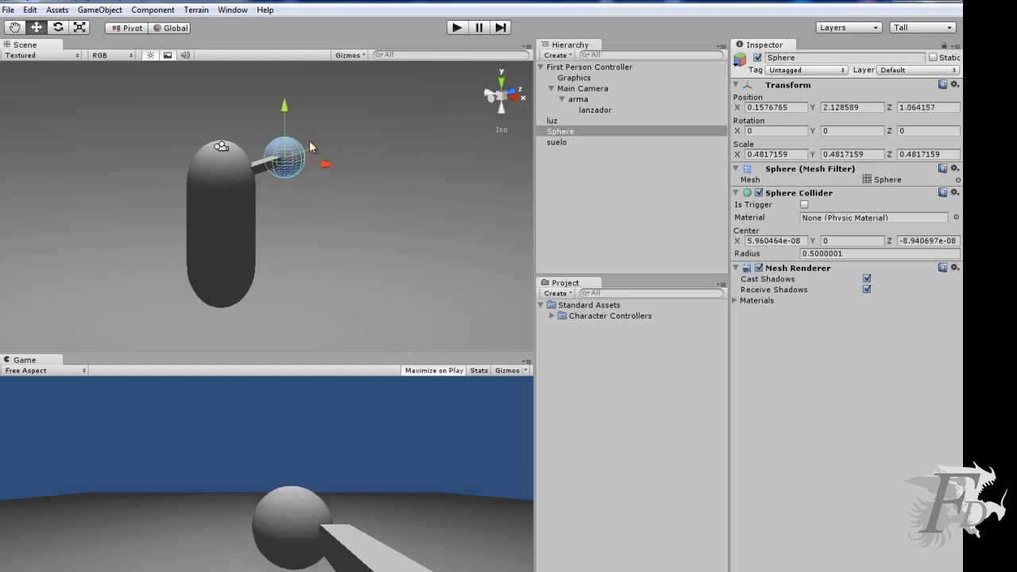
drag(284, 106, 283, 100)
drag(326, 162, 329, 163)
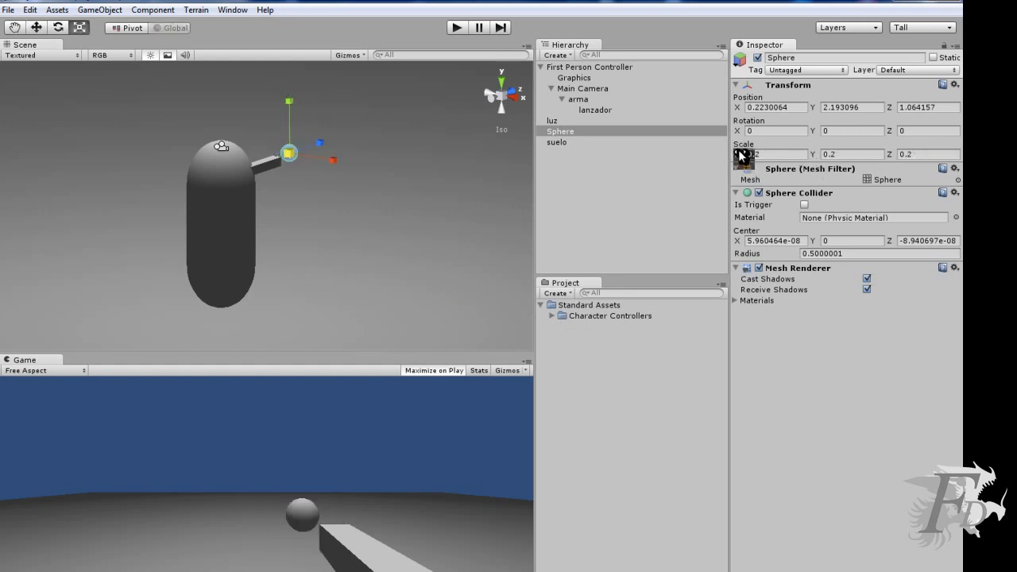
Set the sphere's Z scale to 0.45 and rename the sphere as bala.
click(904, 153)
text(0.4)
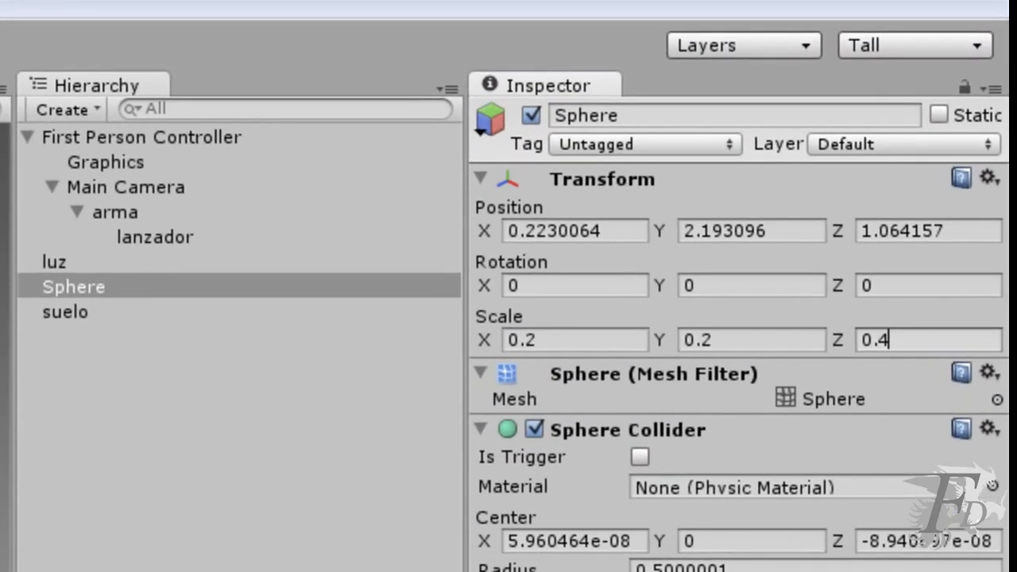
text(5)
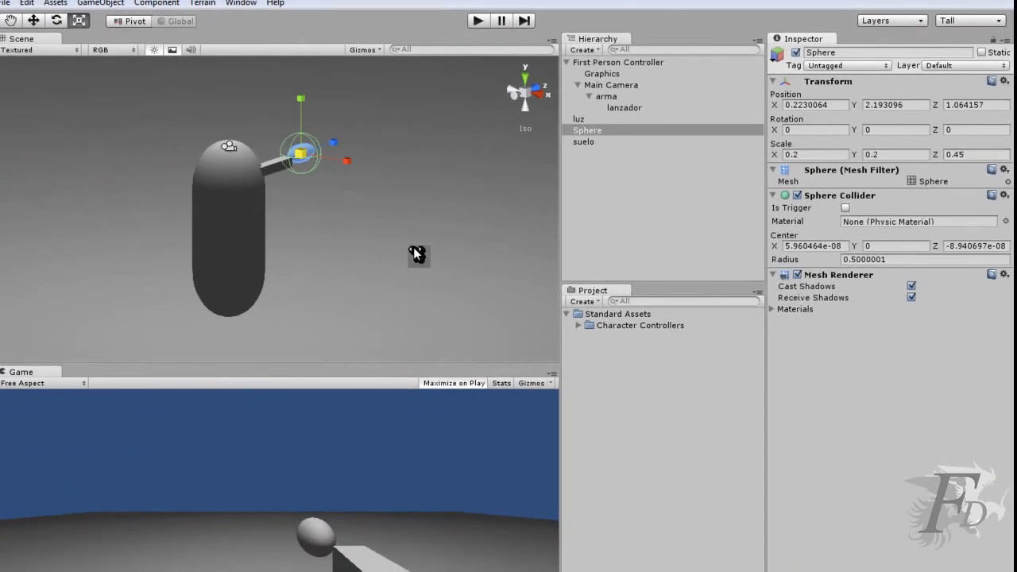
click(846, 52)
text(bala)
key(Return)
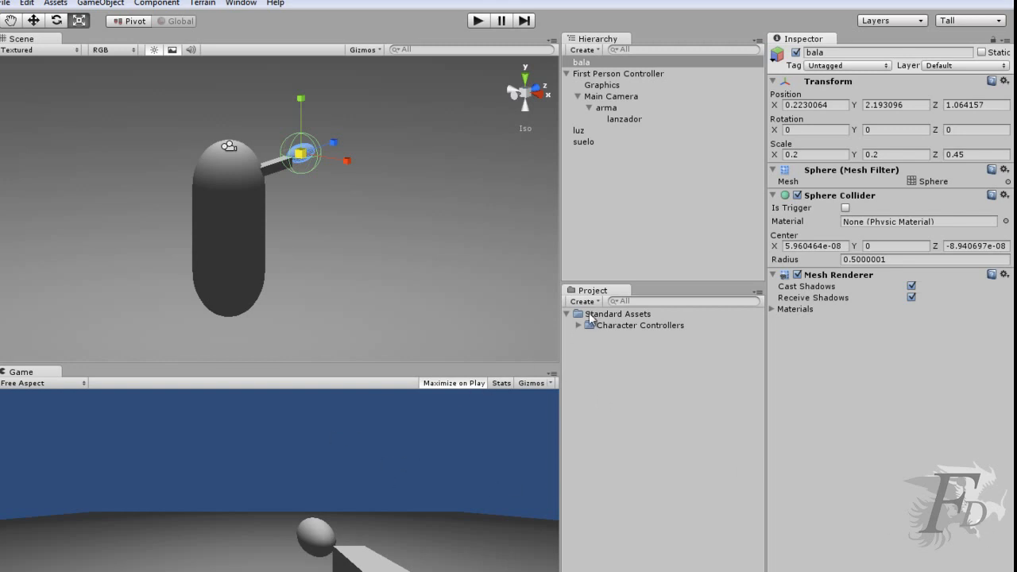
Create a folder named prefabs inside Standard Assets.
right_click(615, 317)
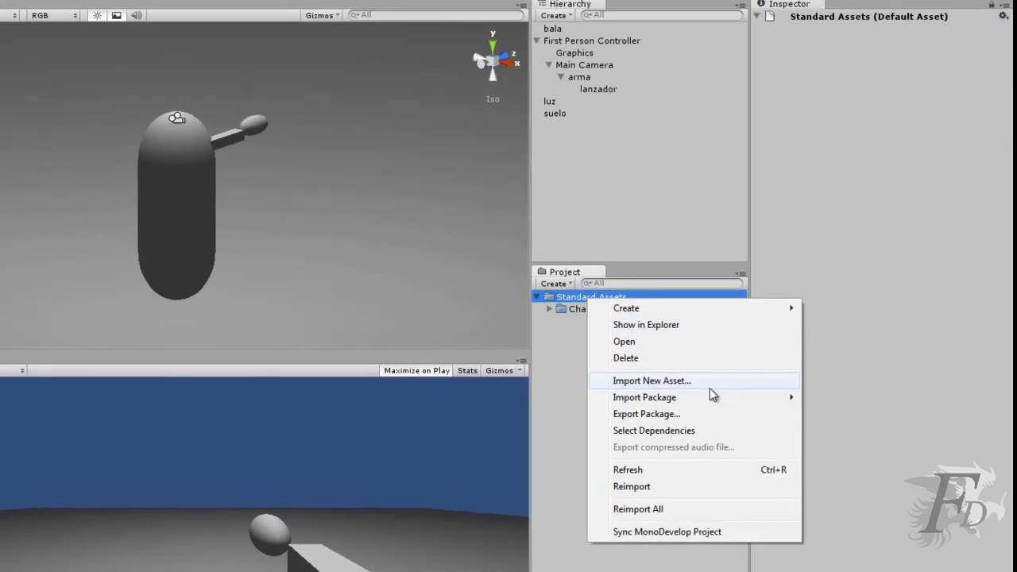
mouse_move(664, 328)
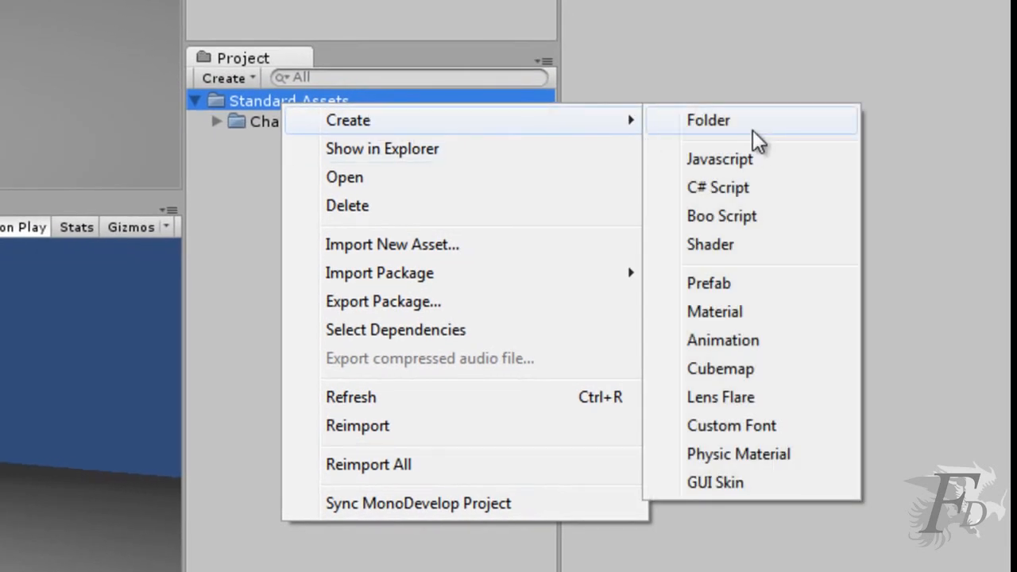
mouse_move(624, 127)
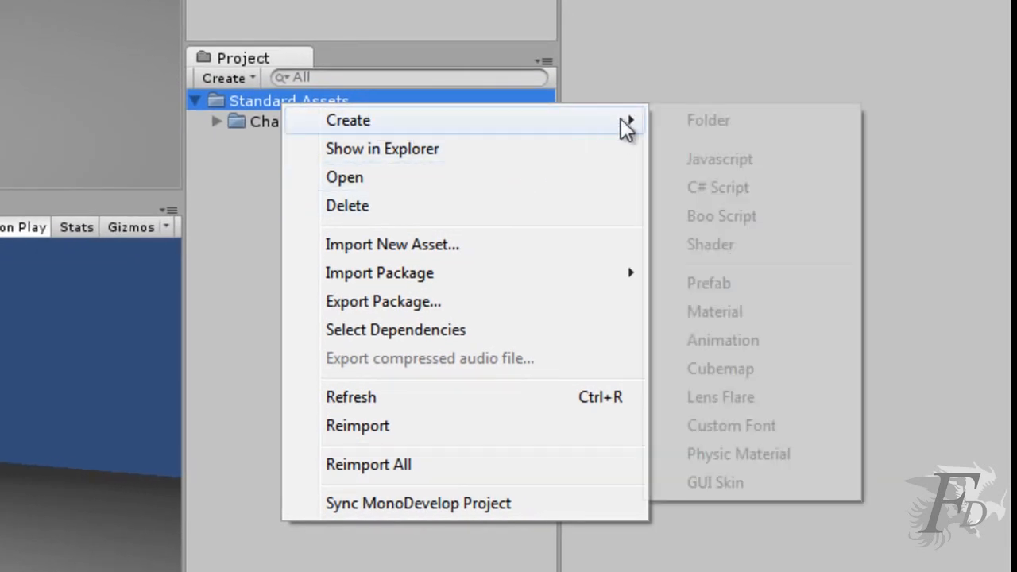
click(711, 120)
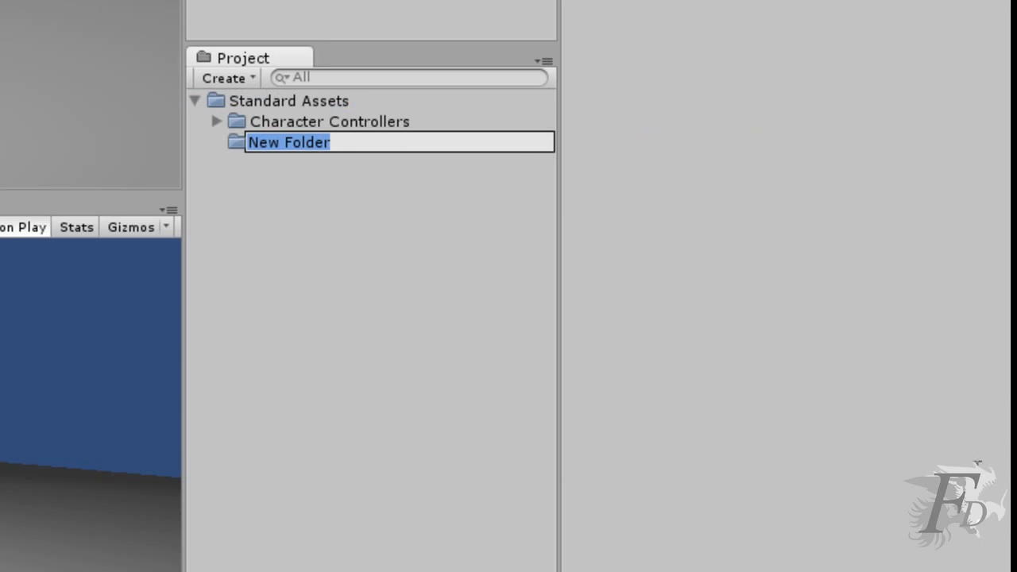
text(precfa)
key(BackSpace)
key(BackSpace)
text(fa)
key(BackSpace)
key(BackSpace)
key(BackSpace)
text(fga)
key(BackSpace)
key(BackSpace)
text(abs)
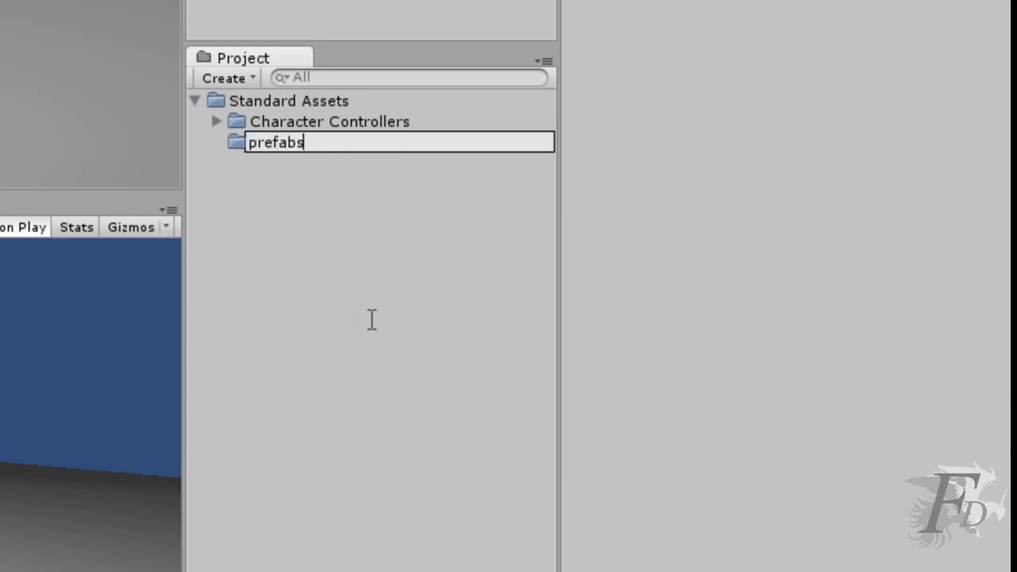
key(Return)
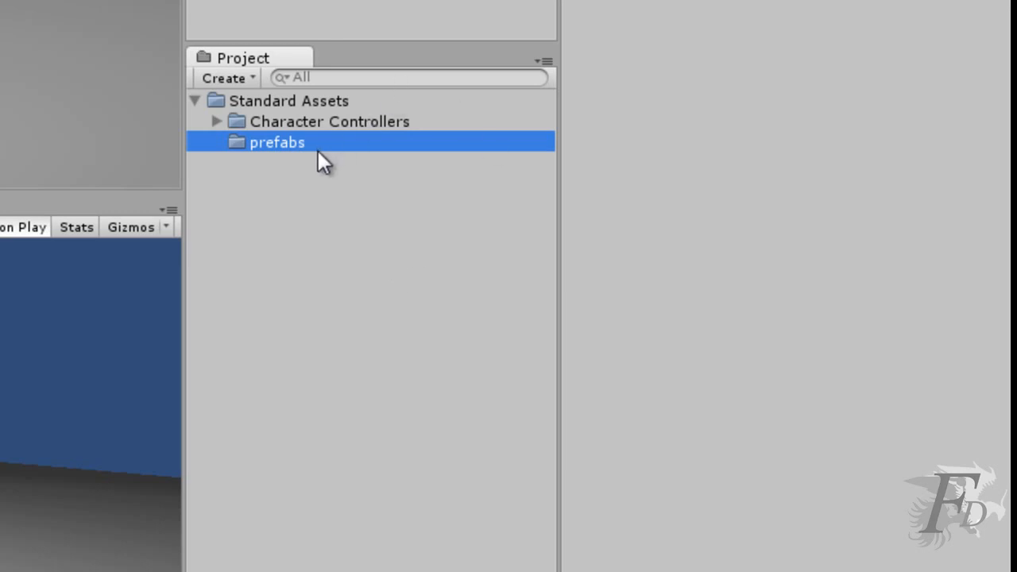
Create a new prefab named bala inside the prefabs folder.
right_click(297, 139)
mouse_move(454, 154)
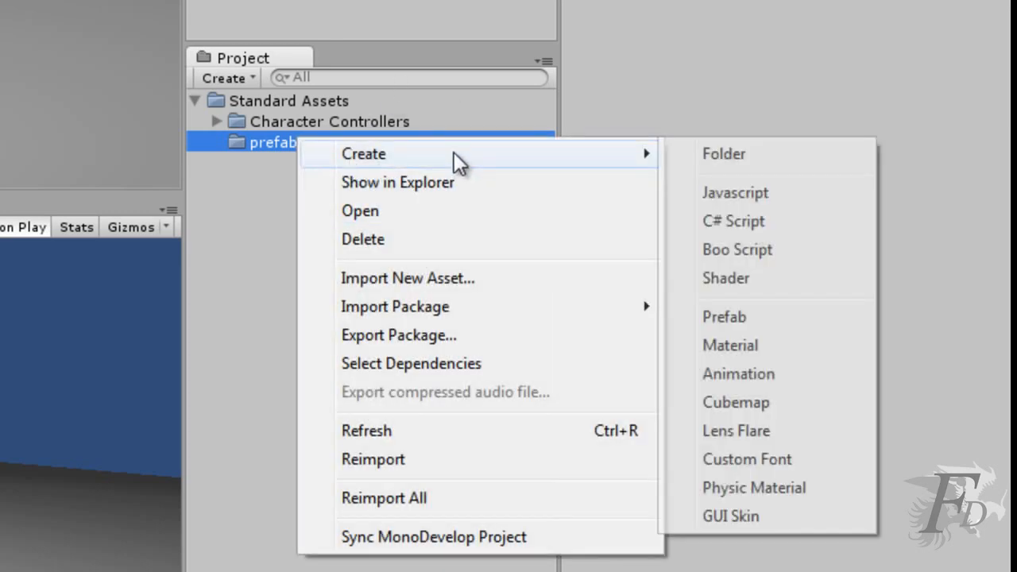
click(756, 316)
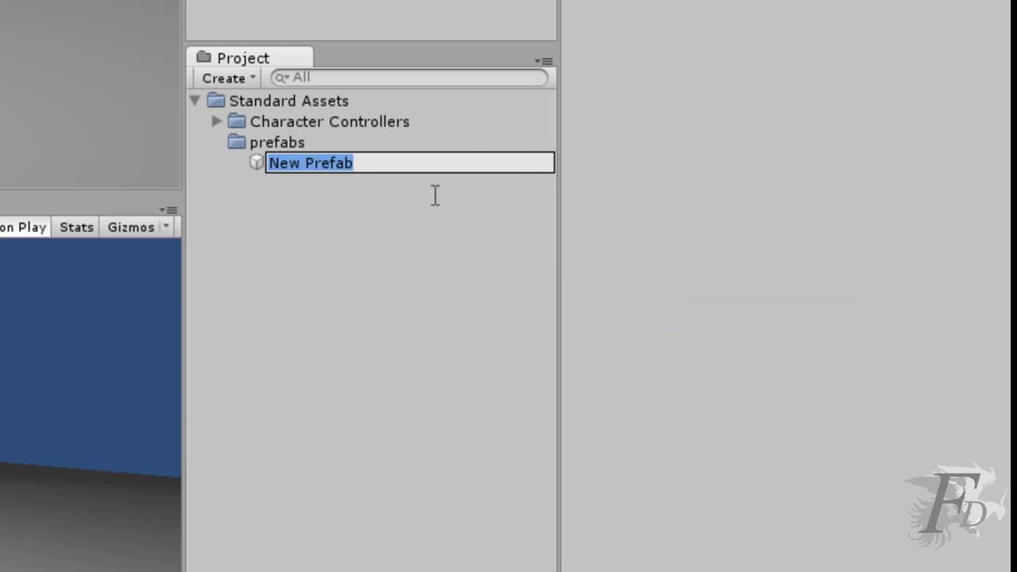
text(bala)
key(Return)
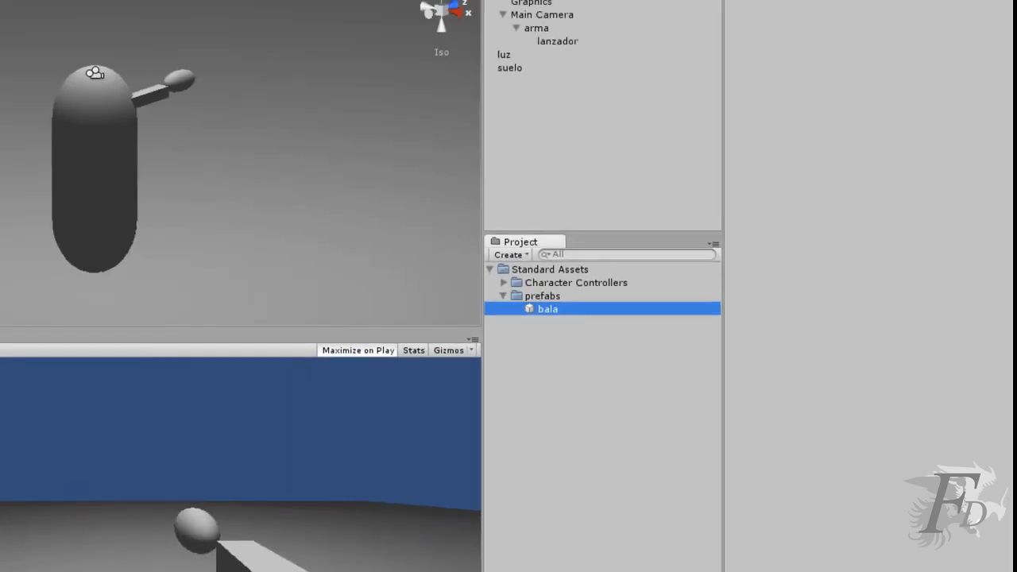
Store the scene's bala sphere in the bala prefab and delete the sphere from the scene.
drag(547, 308, 510, 0)
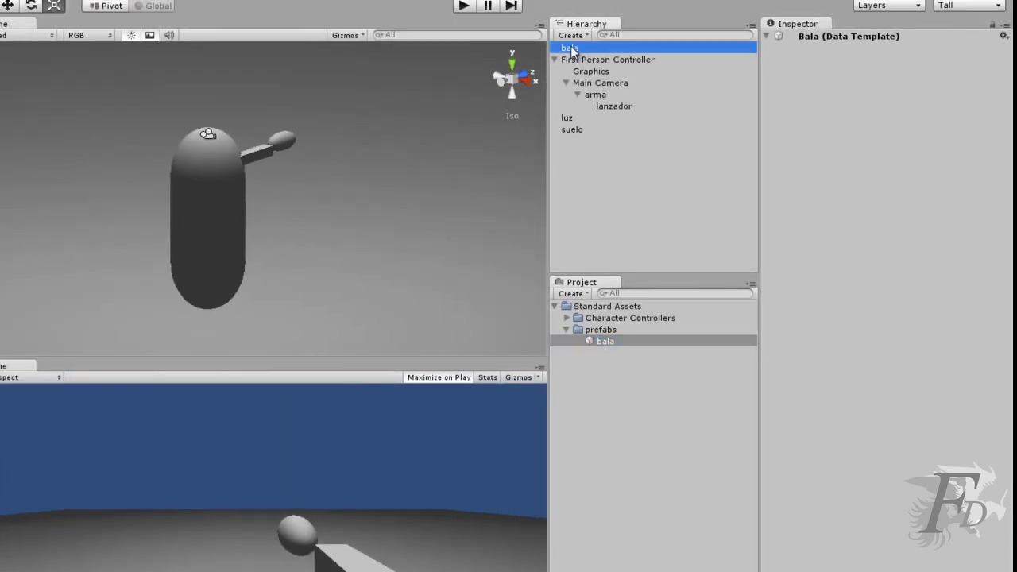
drag(571, 48, 606, 341)
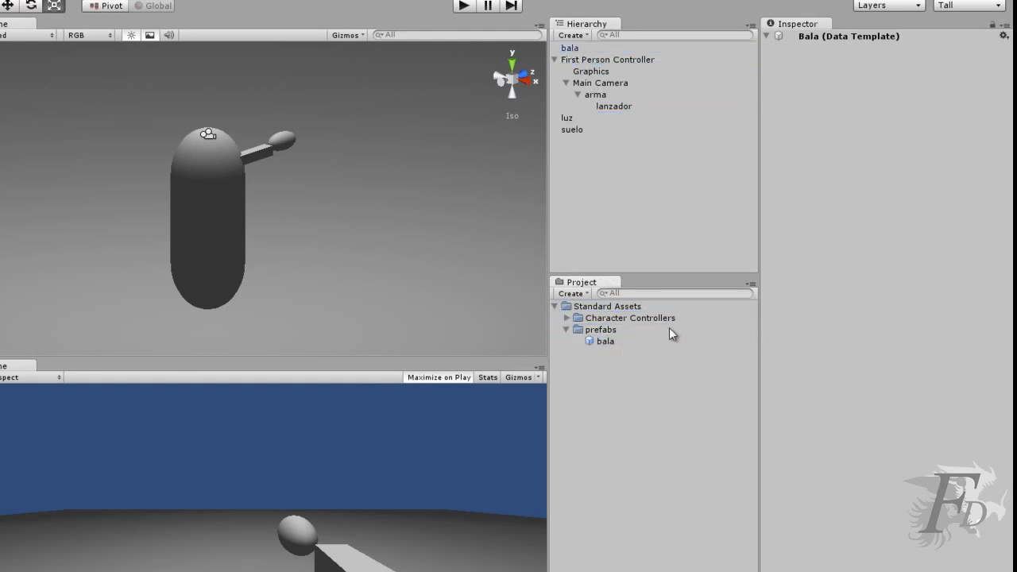
click(605, 341)
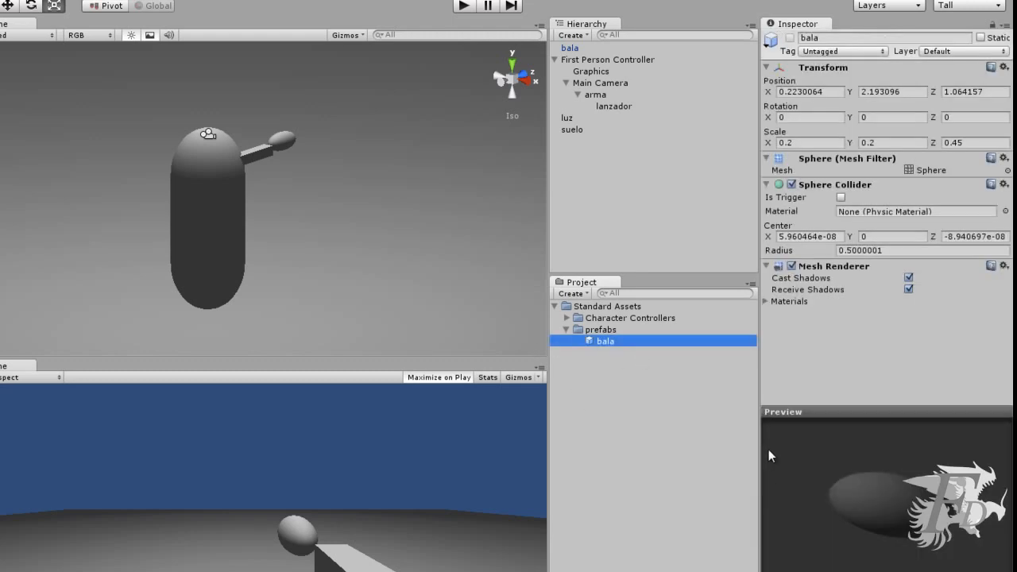
right_click(573, 51)
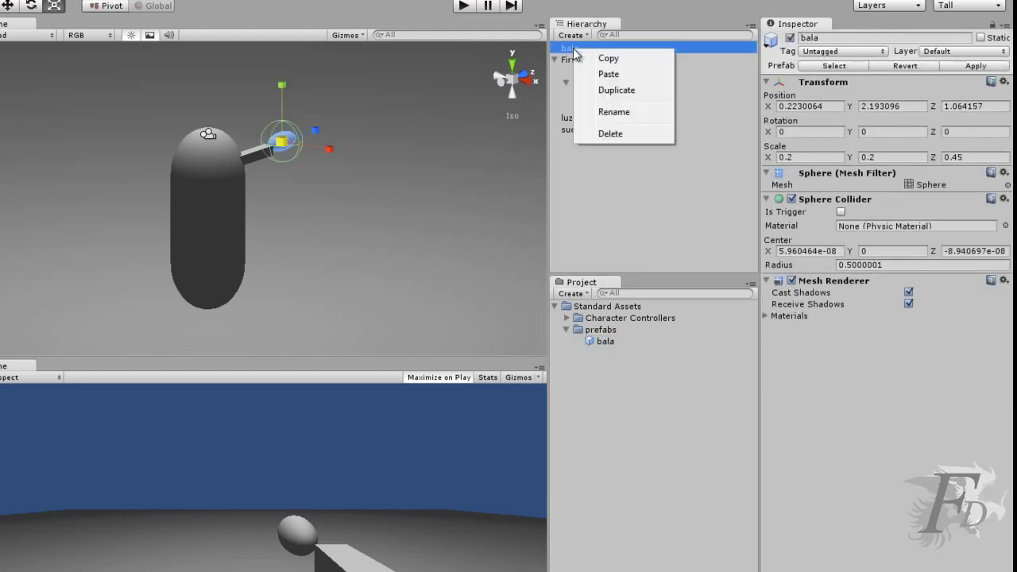
click(610, 134)
click(605, 341)
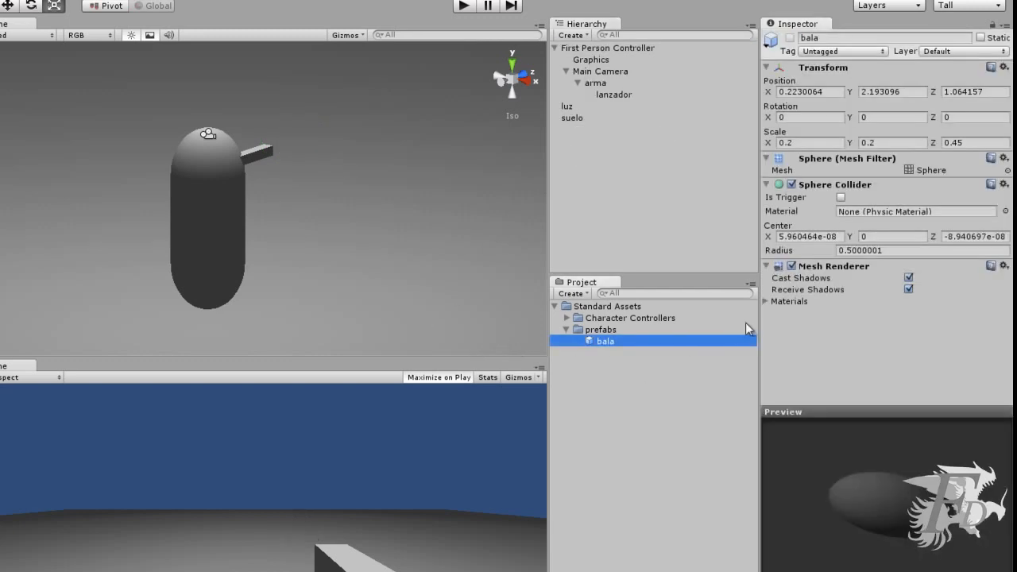
Create a folder named scripts inside Standard Assets.
right_click(603, 308)
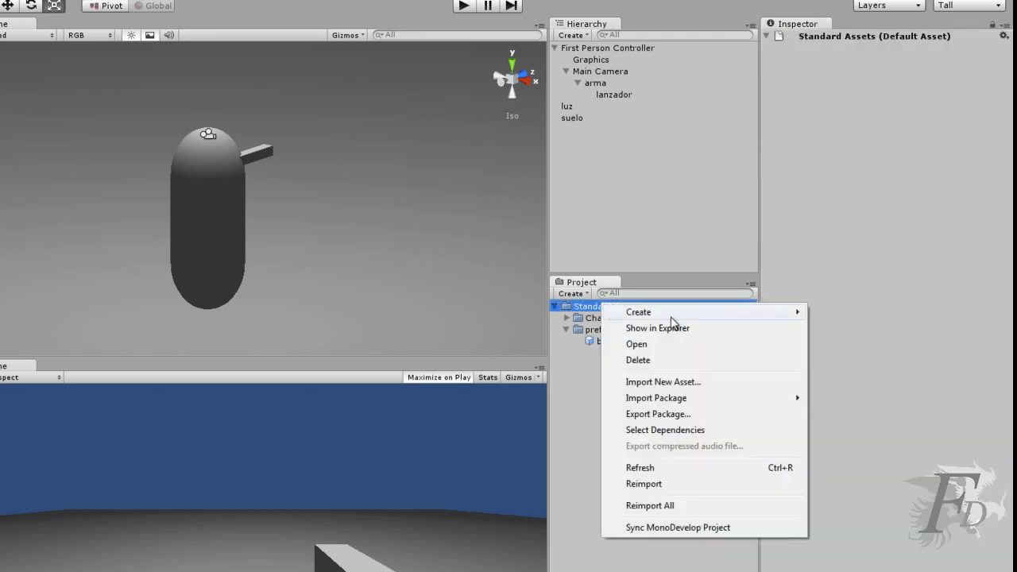
mouse_move(747, 313)
click(846, 314)
text(scripts)
key(Return)
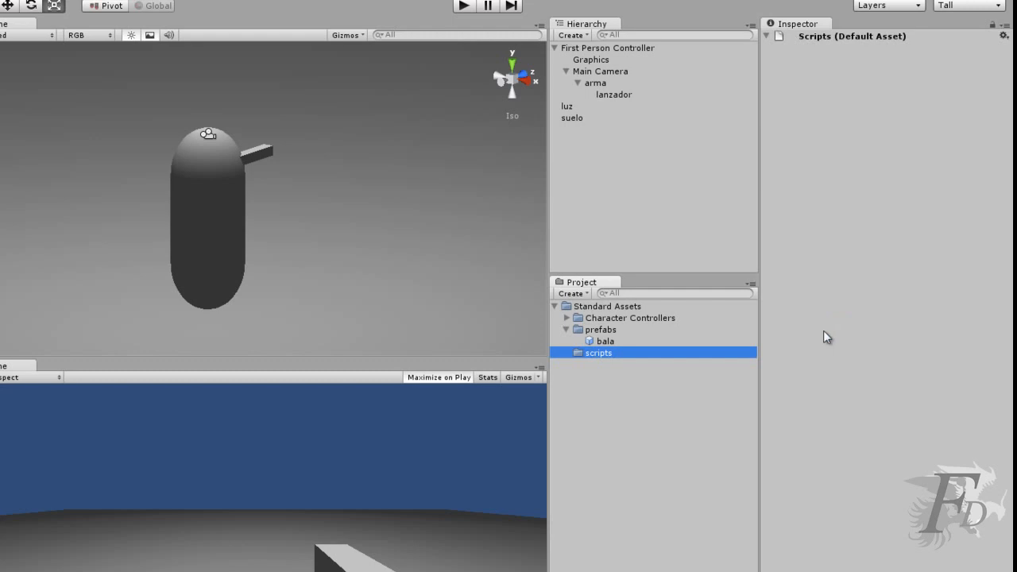
Create a folder named sonidos inside Standard Assets.
right_click(629, 310)
mouse_move(831, 320)
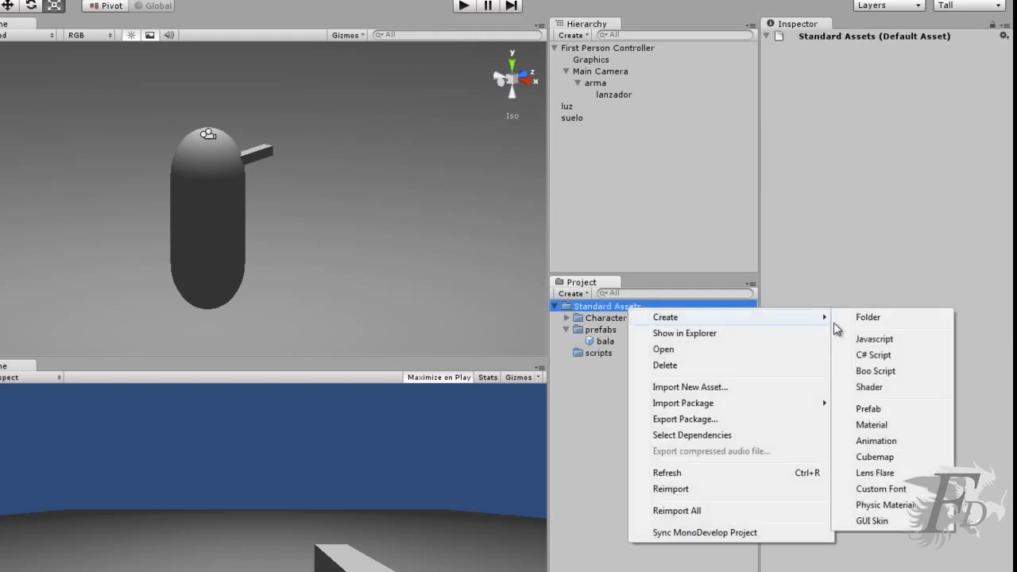
click(880, 320)
text(sonidos)
key(Return)
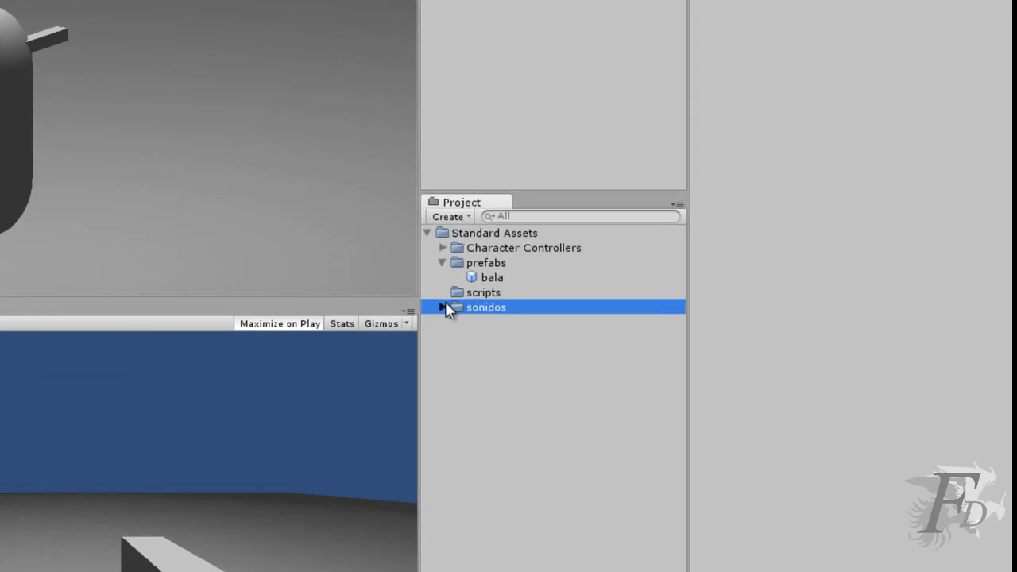
click(567, 364)
click(613, 376)
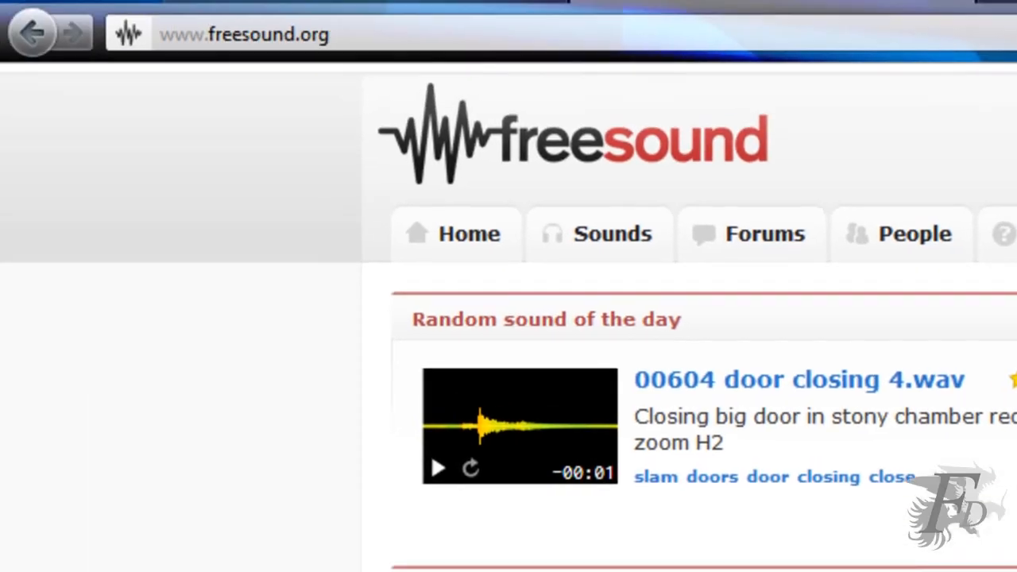
drag(383, 39, 189, 38)
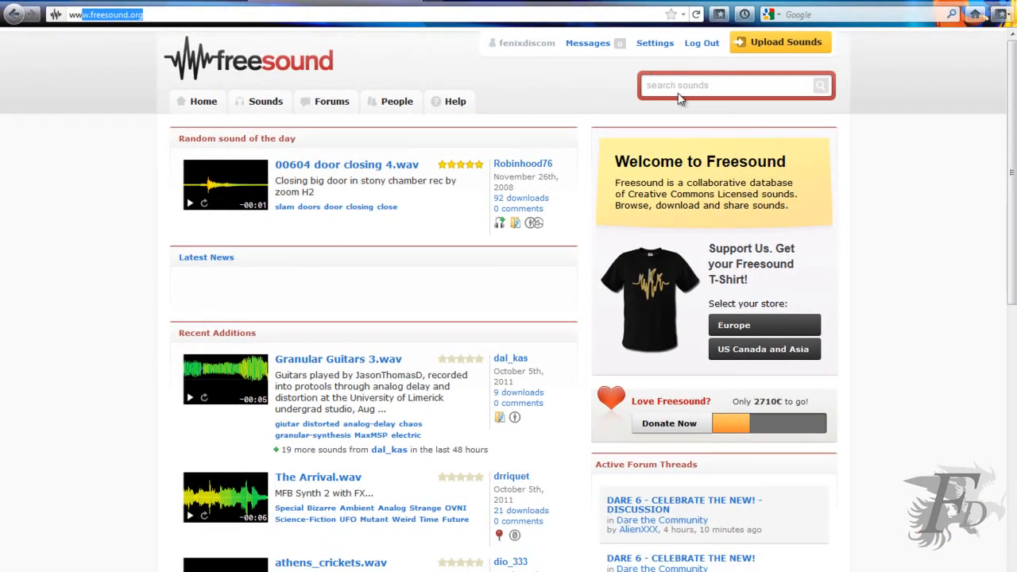
Look over the recently added sounds on the Freesound home page.
scroll(461, 277, down, 5)
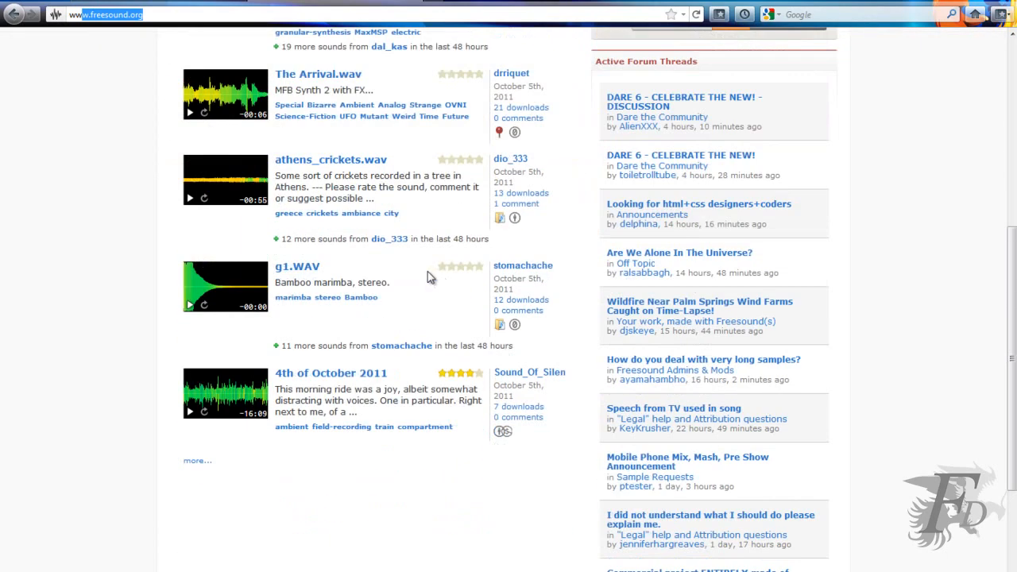
scroll(495, 273, up, 2)
scroll(406, 280, up, 3)
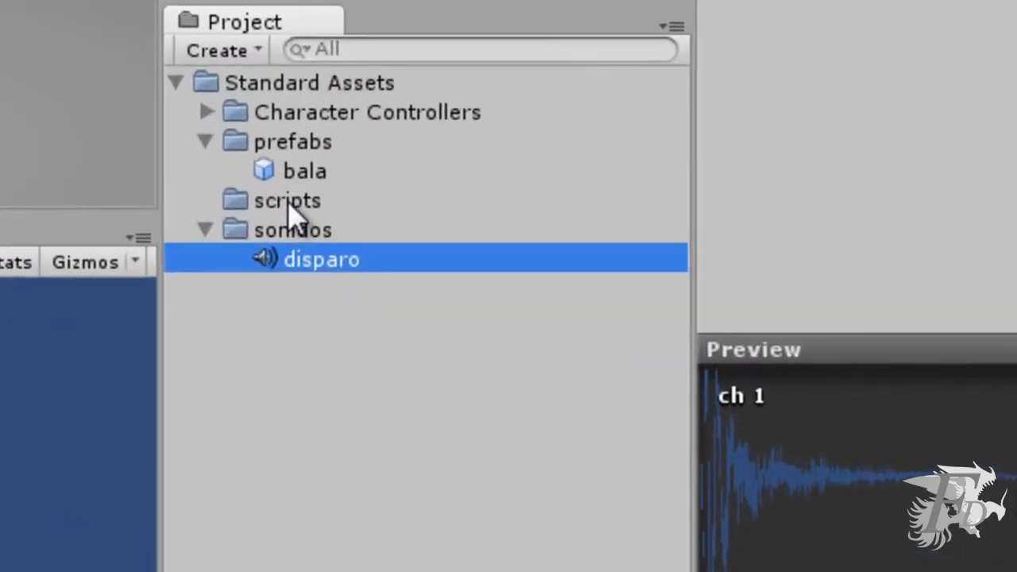
Switch to Unity and create a JavaScript file named disparo inside the scripts folder.
right_click(616, 363)
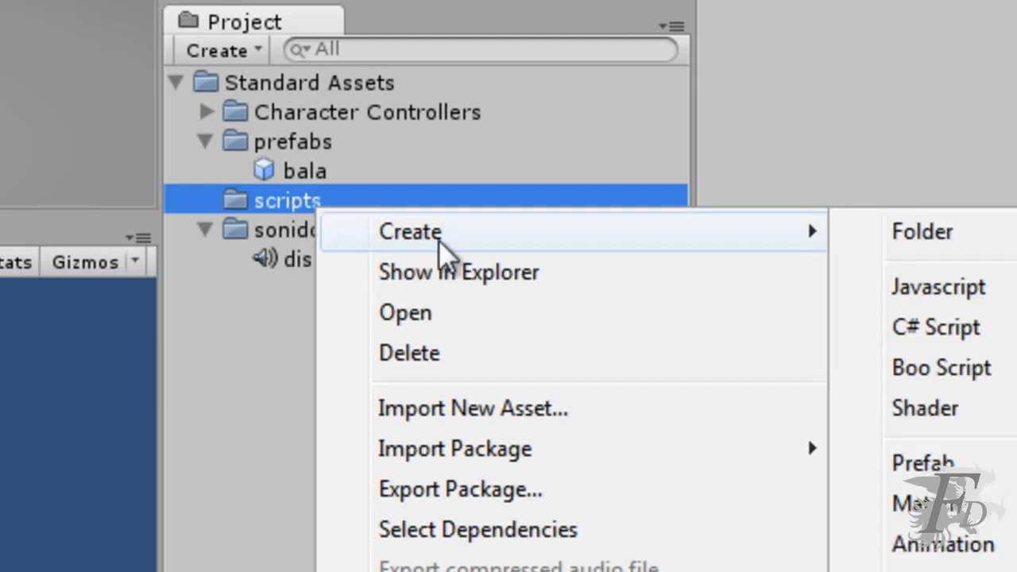
mouse_move(452, 236)
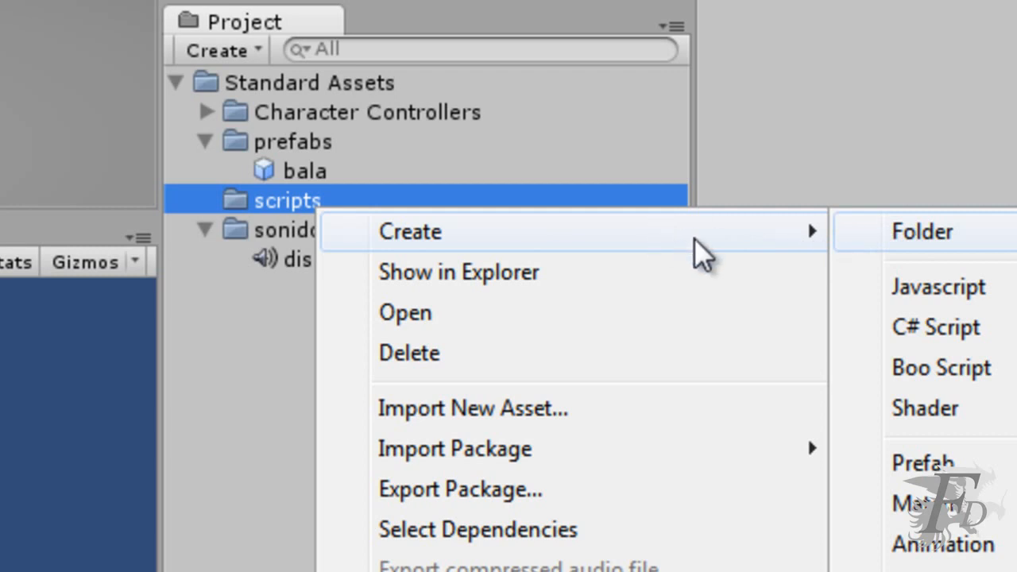
click(999, 288)
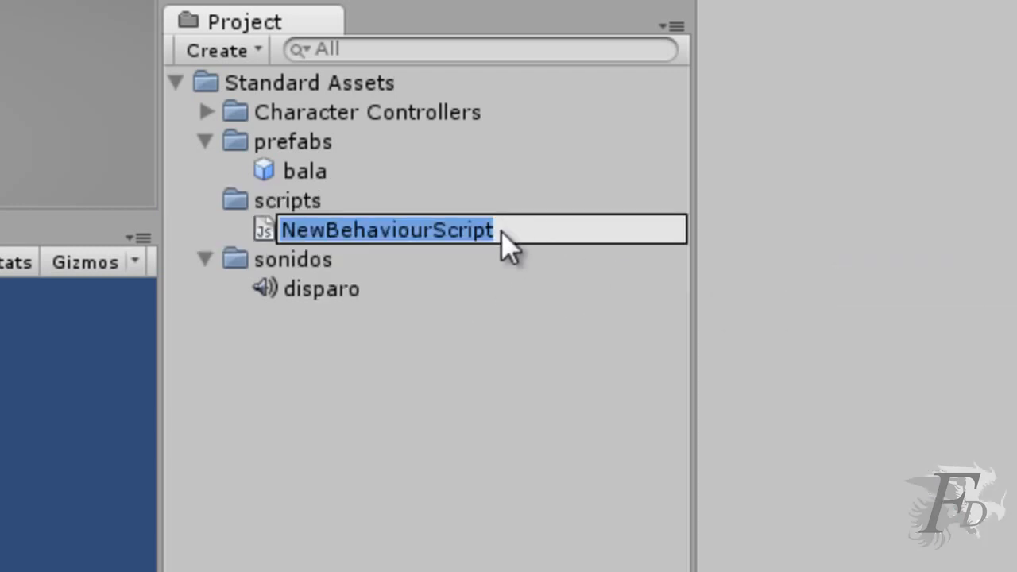
text(disparo)
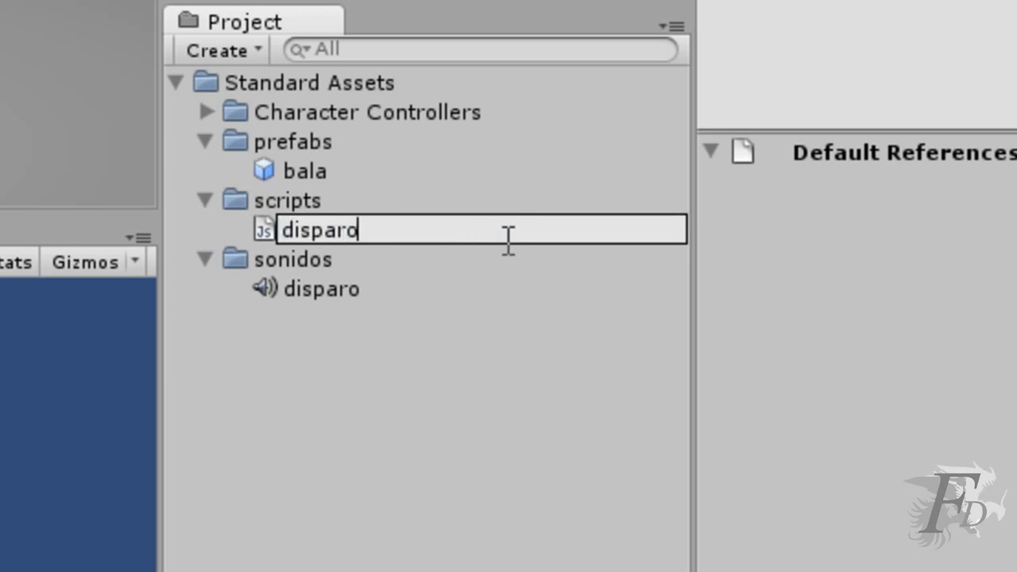
key(Return)
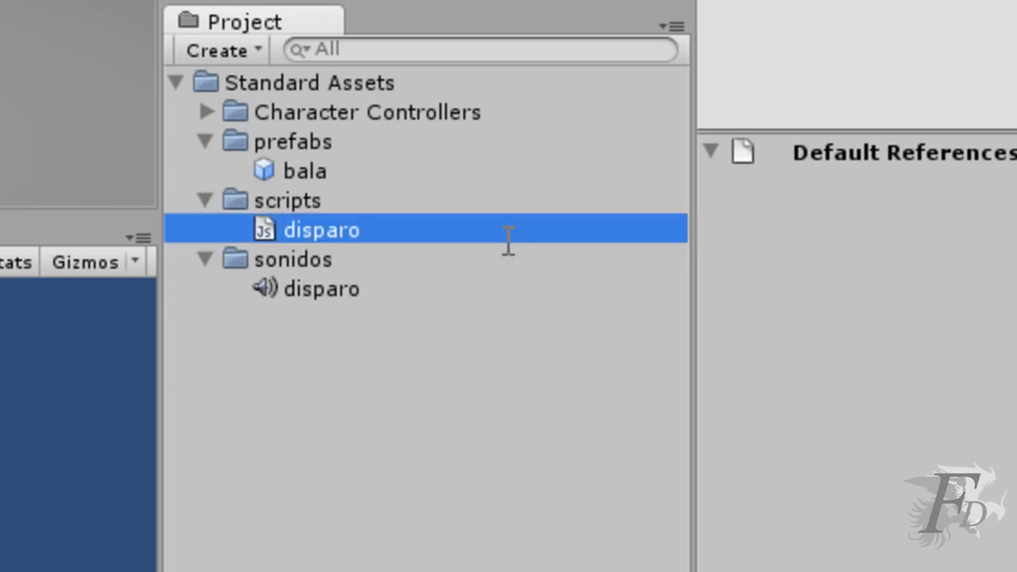
Open the disparo script and replace its code with a Fire1 routine launching the Rigidbody proyectil at velocidadProyectil 20.0 and playing the sonidoDisparo AudioClip.
double_click(308, 237)
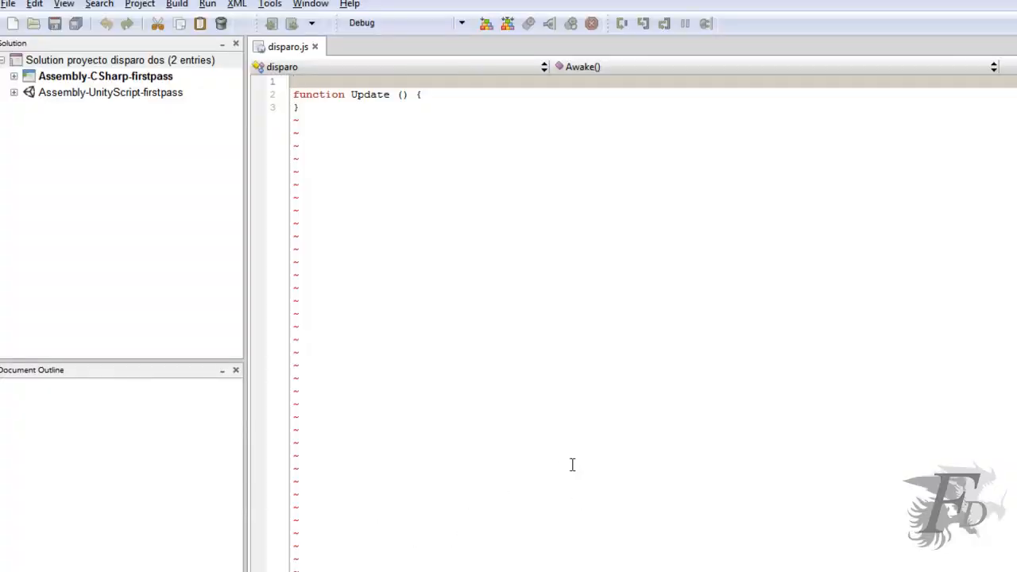
key(ctrl+a)
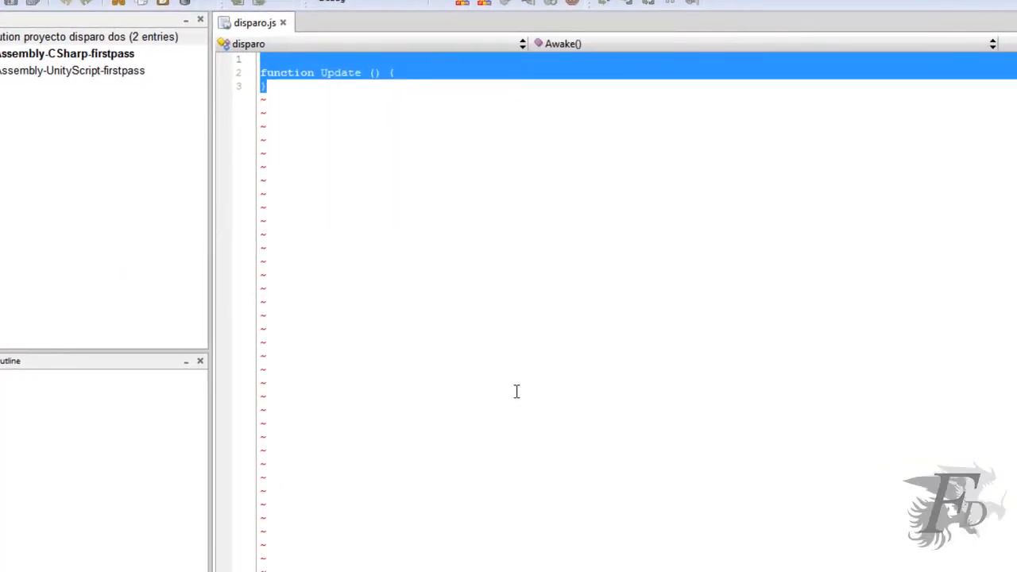
text(var proyectil : Rigidbody; var sonidoDisparo : AudioClip; var velocidadProyectil :float = 20.0; 	function Update () { 		if (Input.GetButtonDown ("Fire1")) { 			var bala : Rigidbody = Instantiate (proyectil, transform.position, transform.rotation); 			bala.velocity = transform.TransformDirection(Vector3 (0,0,velocidadProyectil)); 			Physics.IgnoreCollision(bala.collider, transform.root.collider); 			audio.PlayOneShot(sonidoDisparo); 		} 	} @script RequireComponent(AudioSource))
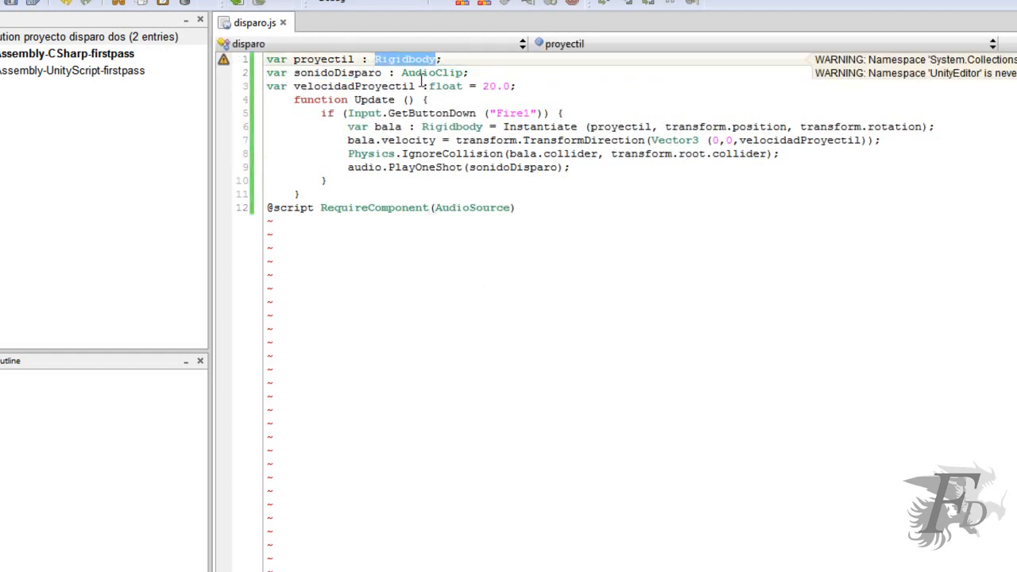
Examine the declarations of the variables proyectil, sonidoDisparo and velocidadProyectil, including their types and the default speed.
drag(524, 88, 293, 58)
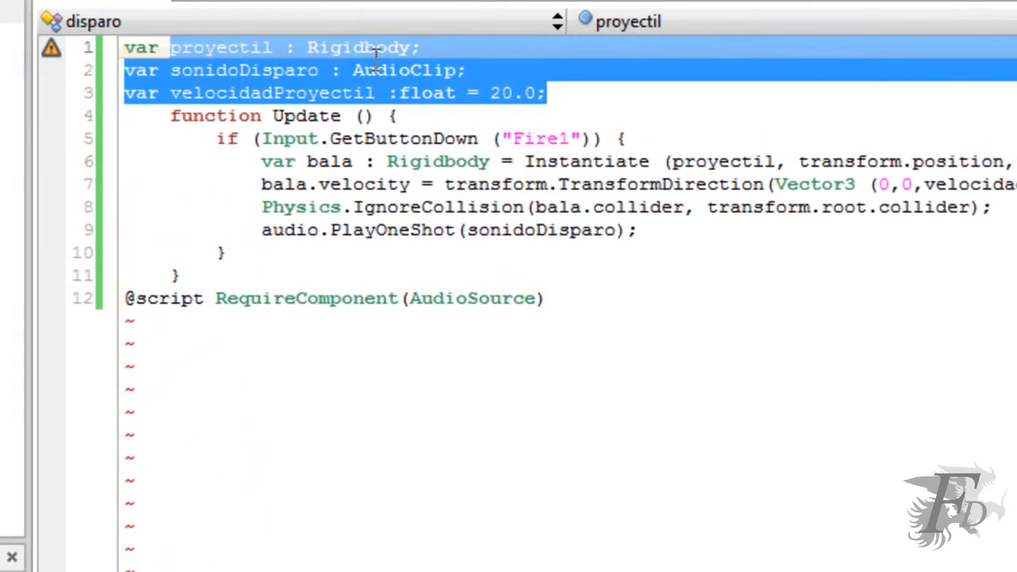
click(429, 49)
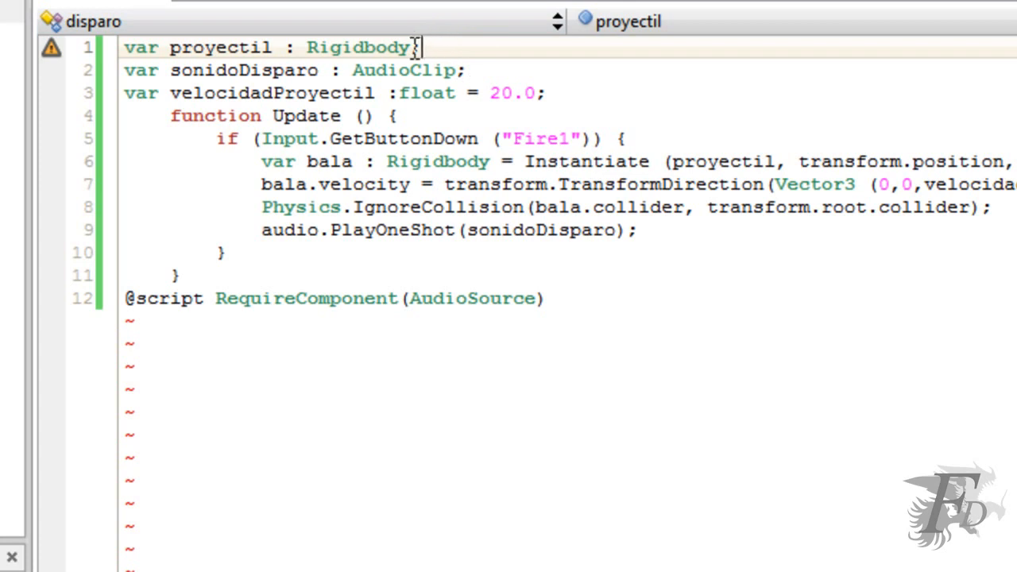
drag(410, 48, 304, 54)
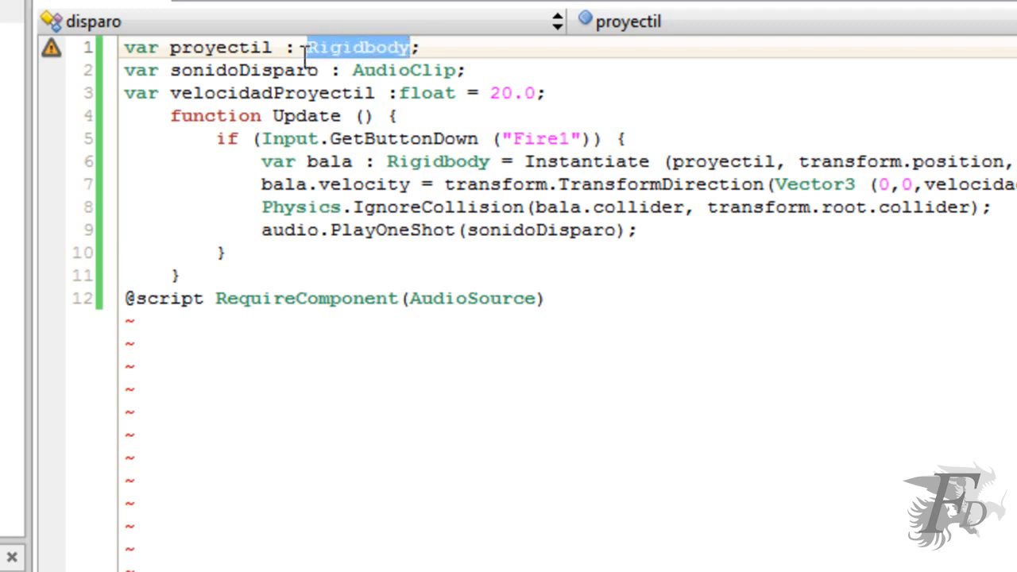
click(429, 47)
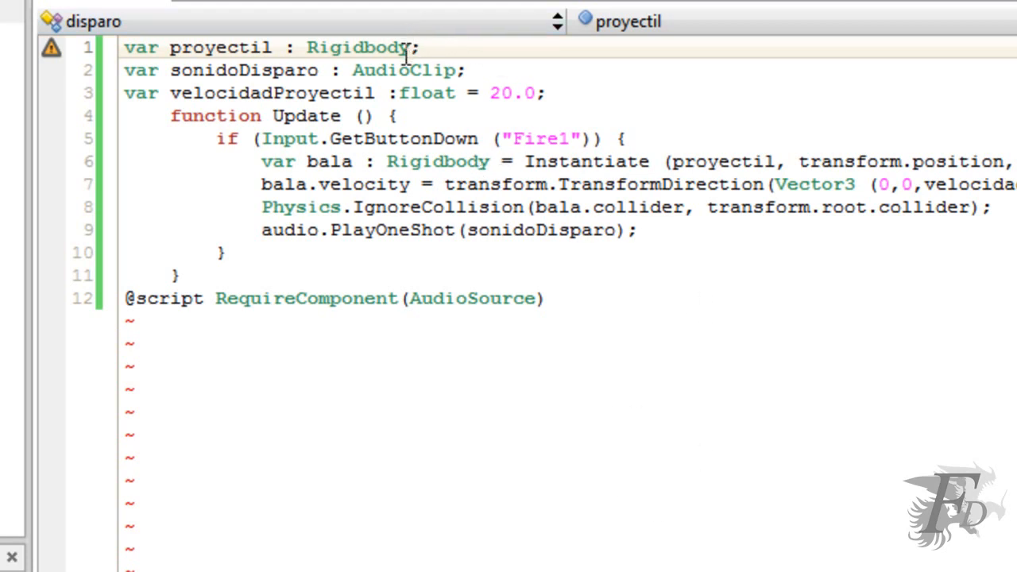
drag(412, 47, 312, 46)
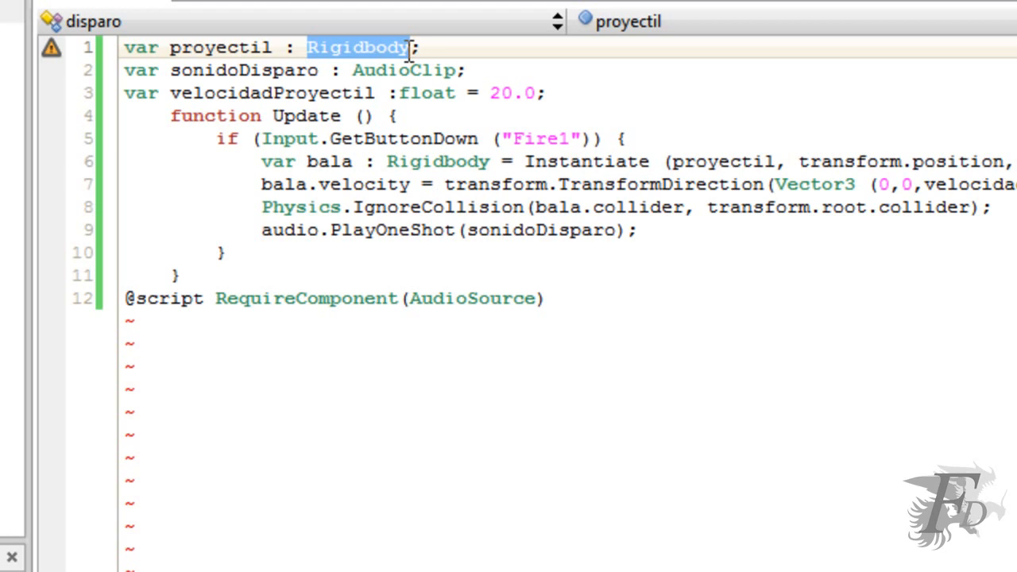
drag(472, 70, 127, 80)
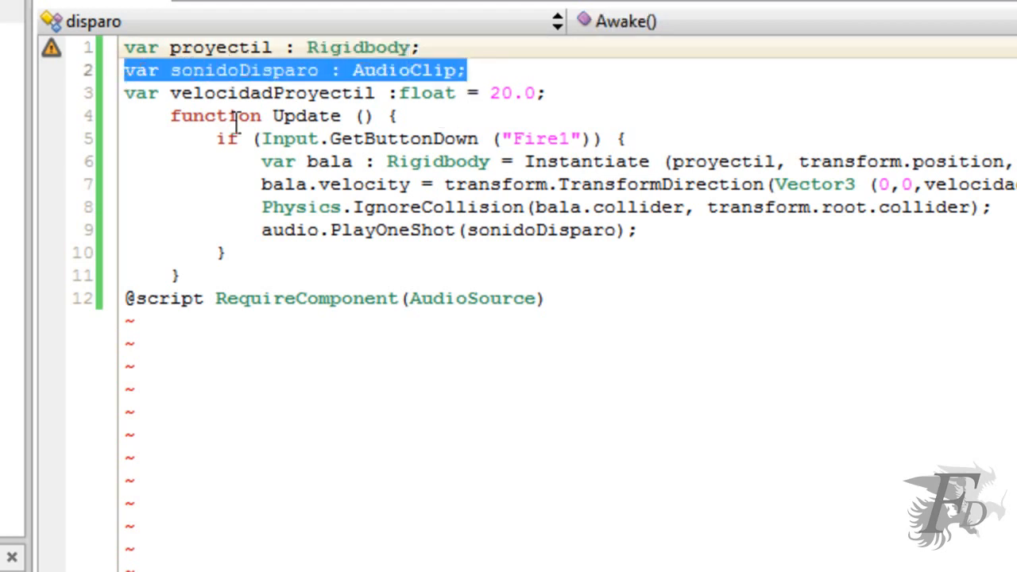
click(479, 71)
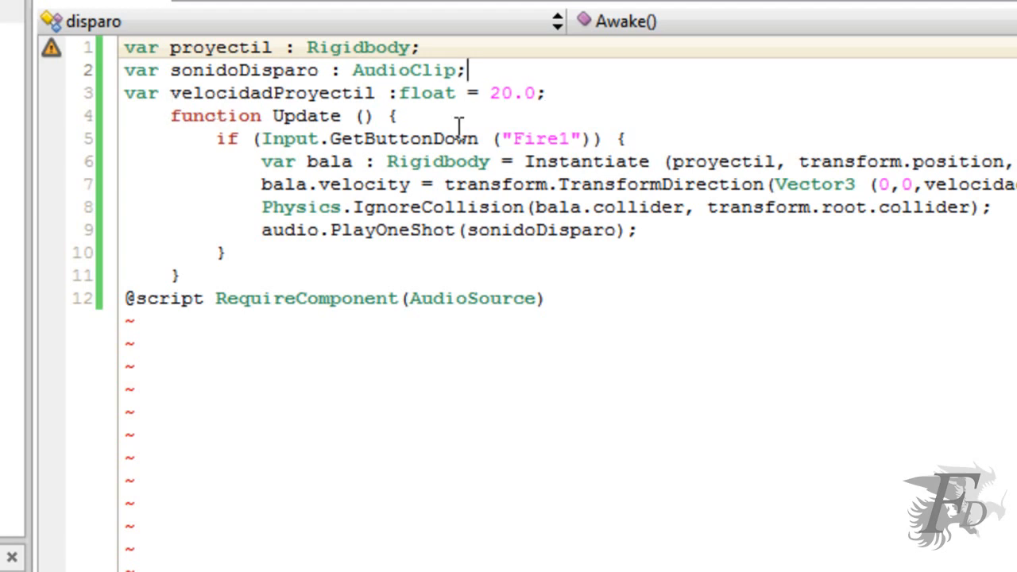
drag(548, 93, 487, 97)
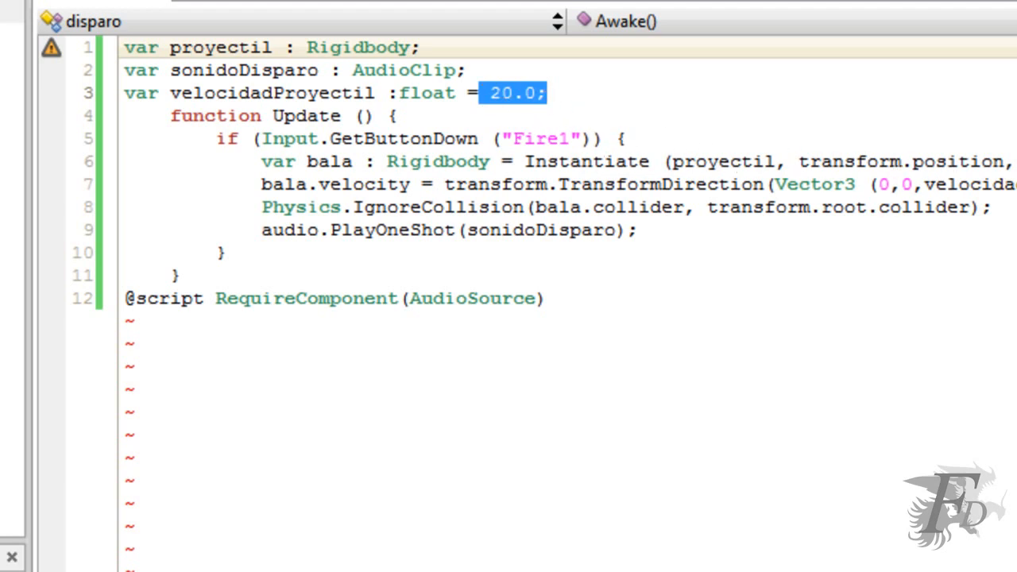
click(539, 94)
drag(538, 94, 489, 97)
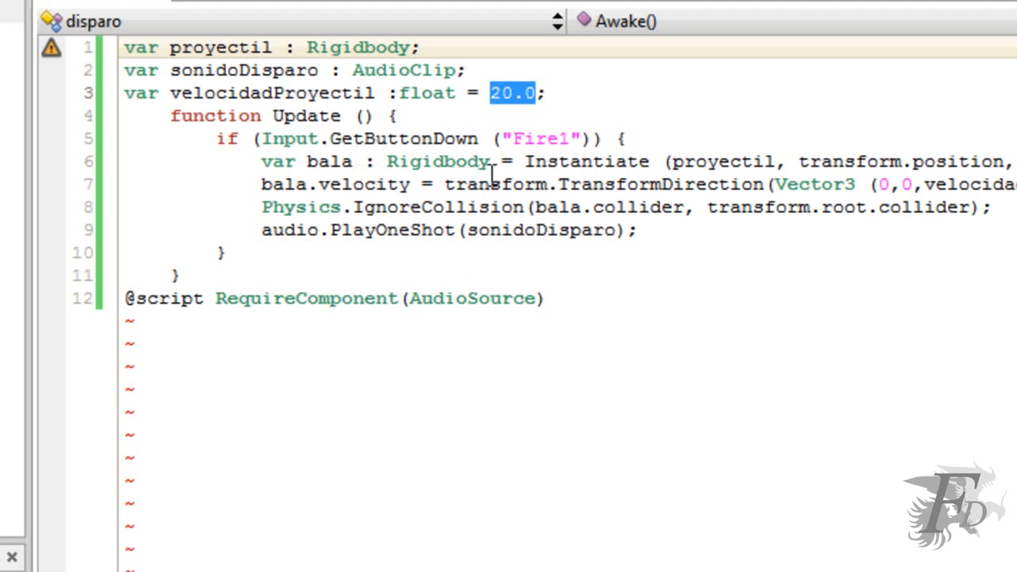
Examine the Fire1 condition, the block it runs, and the Instantiate call's projectile, position and rotation arguments.
click(593, 140)
drag(593, 139, 481, 147)
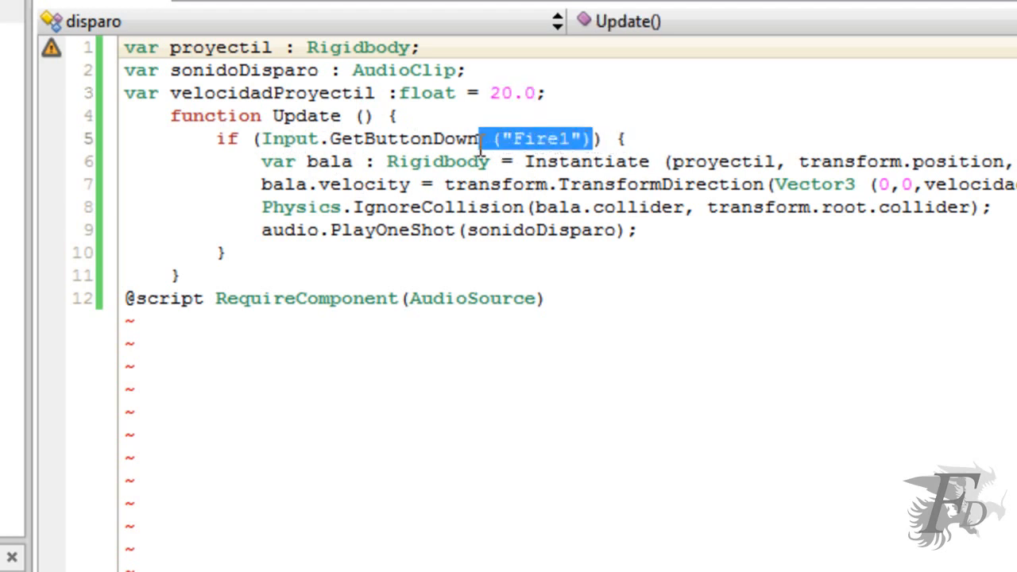
click(576, 139)
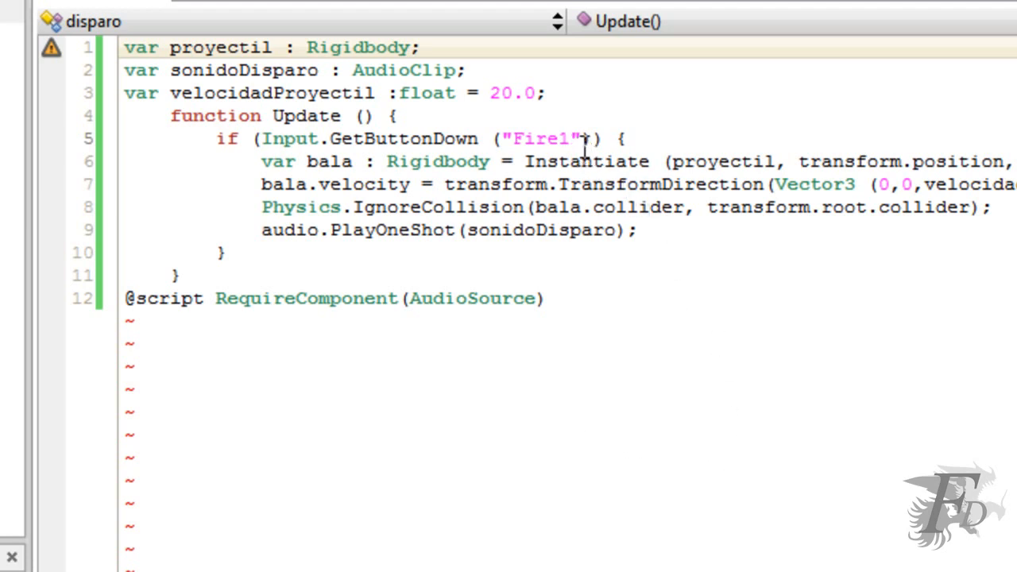
drag(572, 151, 530, 159)
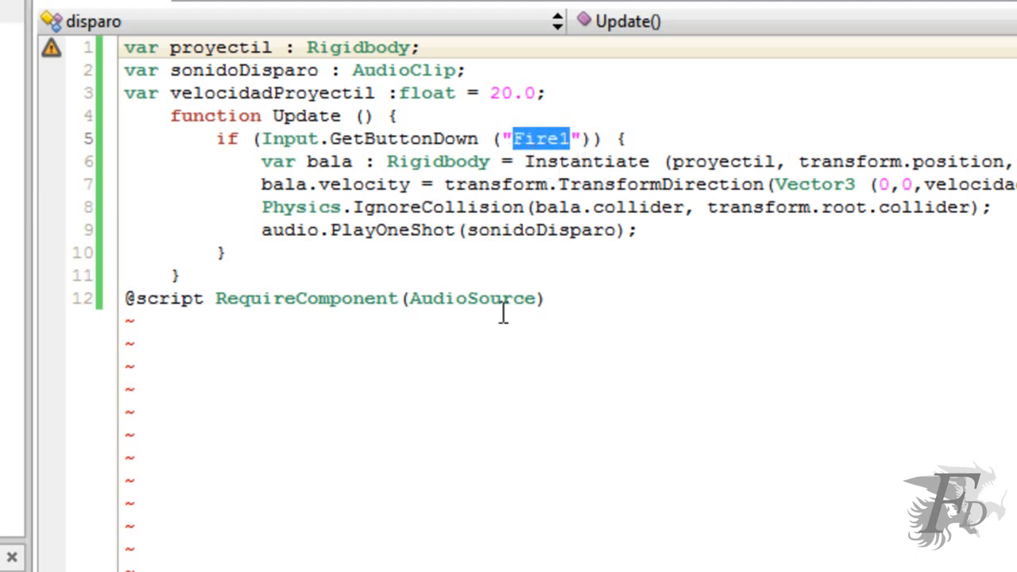
drag(264, 167, 669, 248)
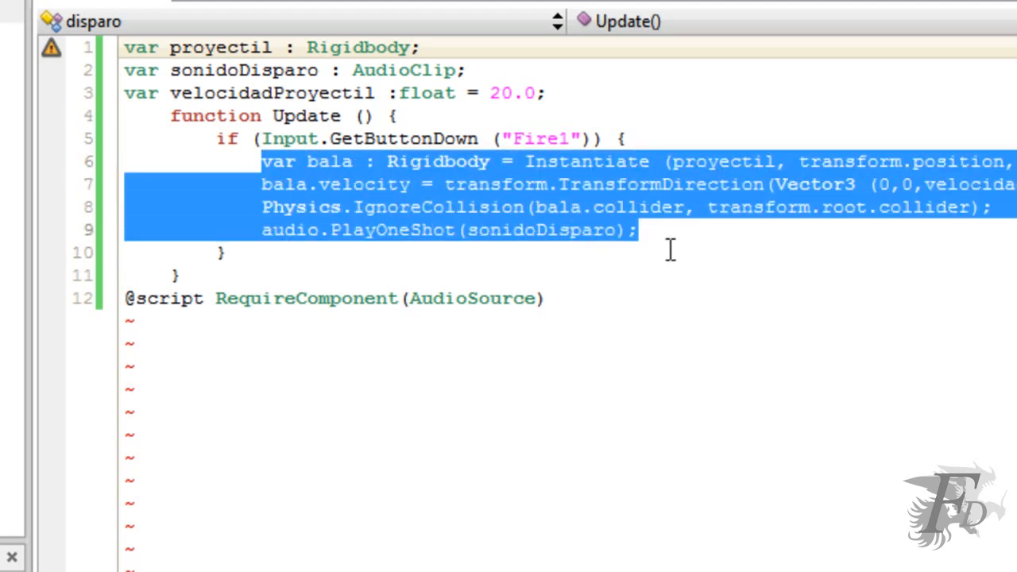
click(650, 162)
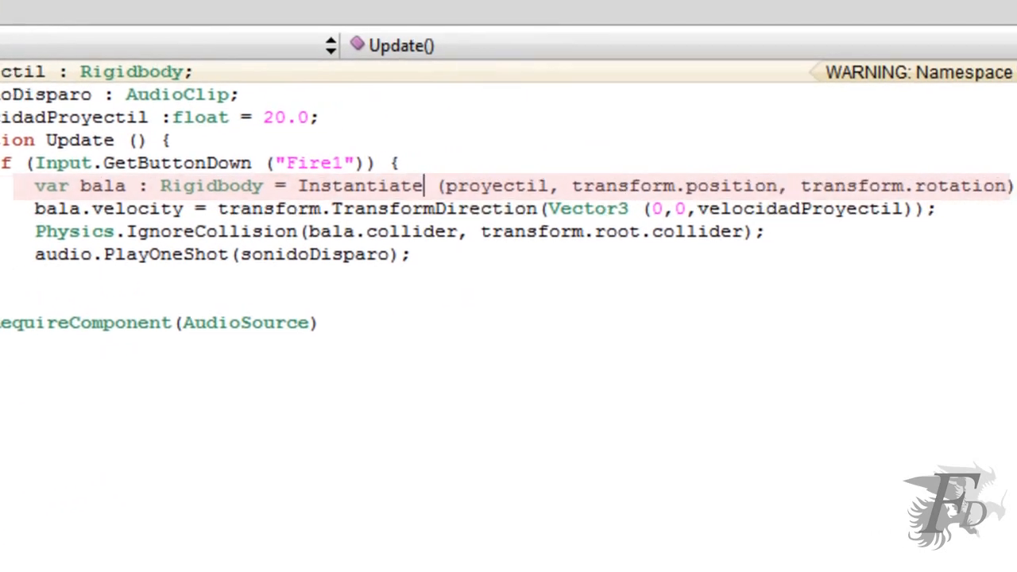
drag(1015, 185, 299, 195)
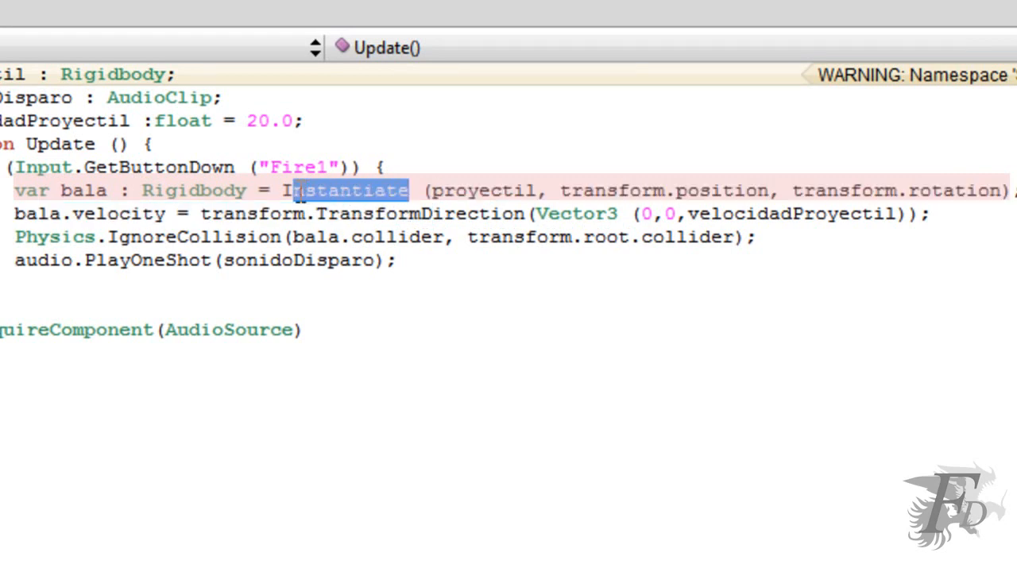
click(431, 191)
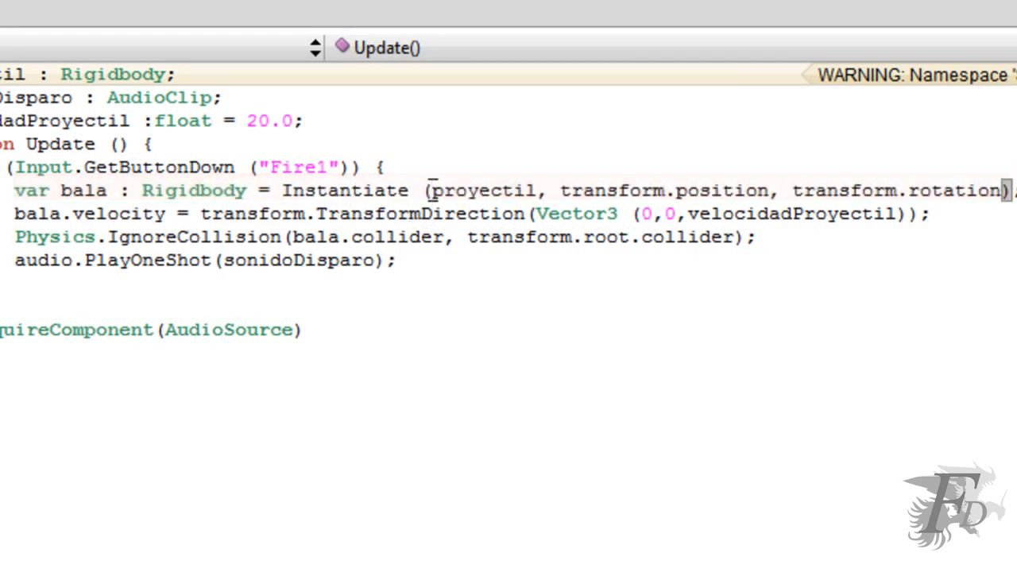
drag(439, 188, 544, 192)
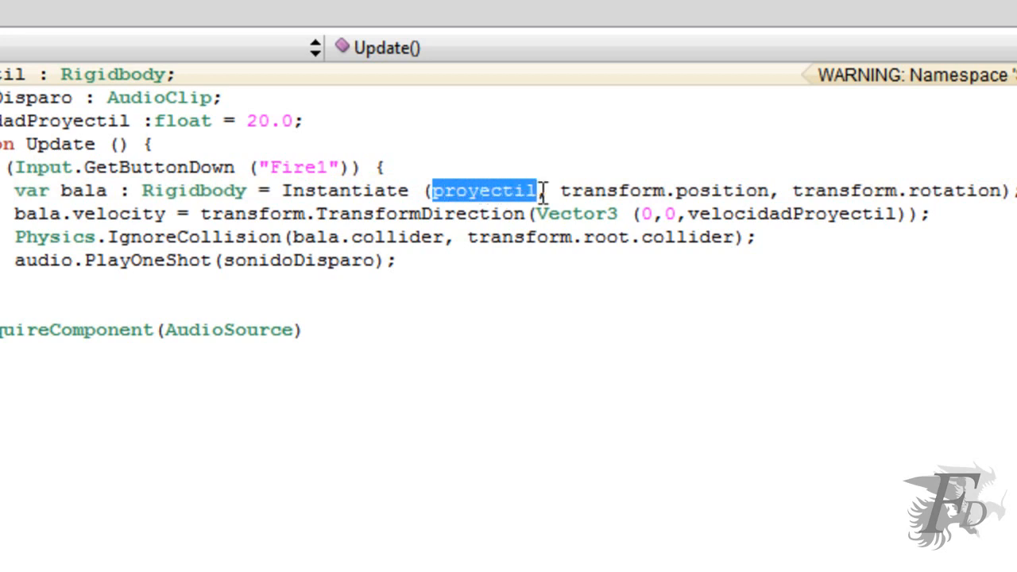
click(539, 191)
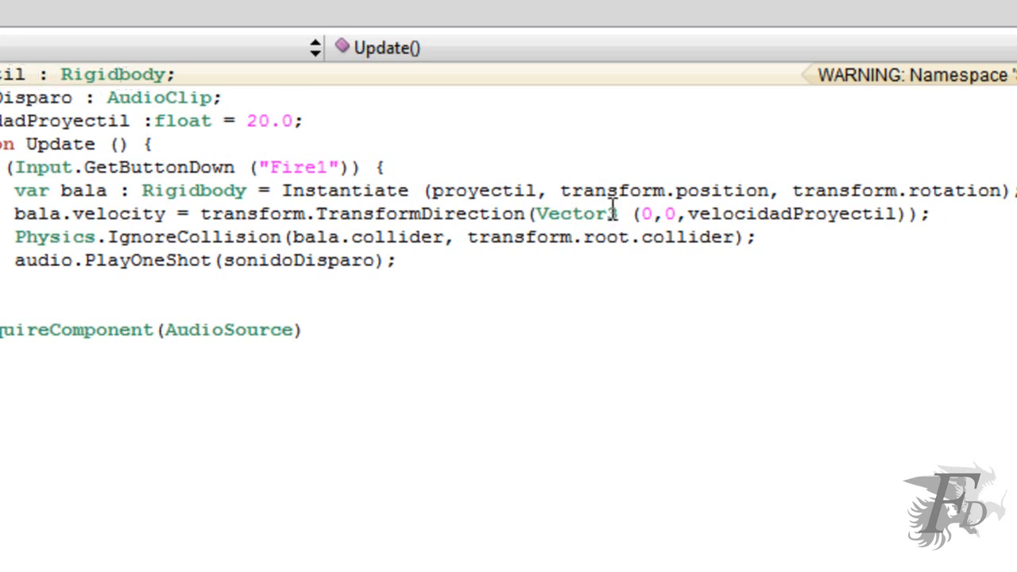
drag(561, 190, 776, 191)
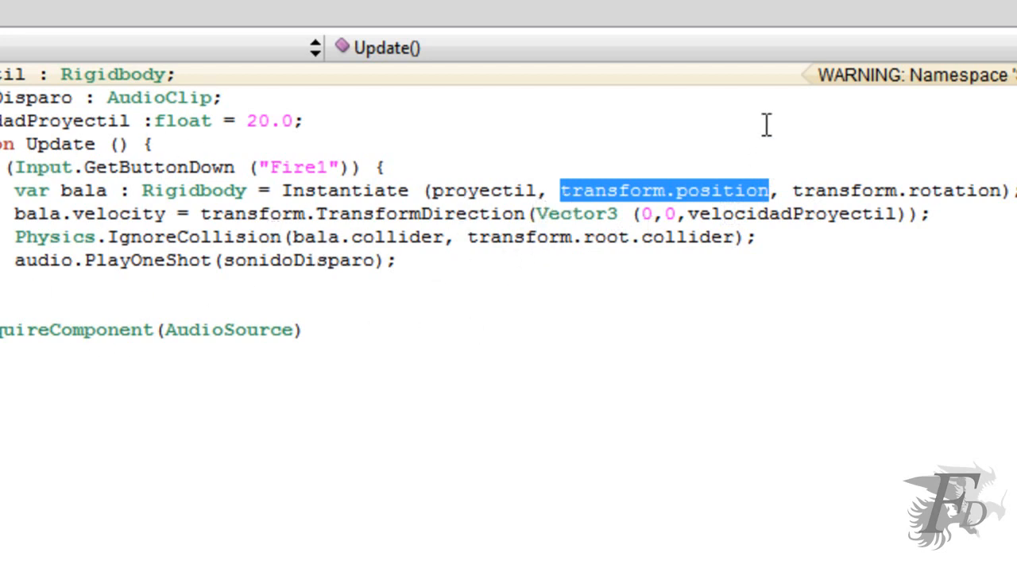
drag(1003, 190, 792, 188)
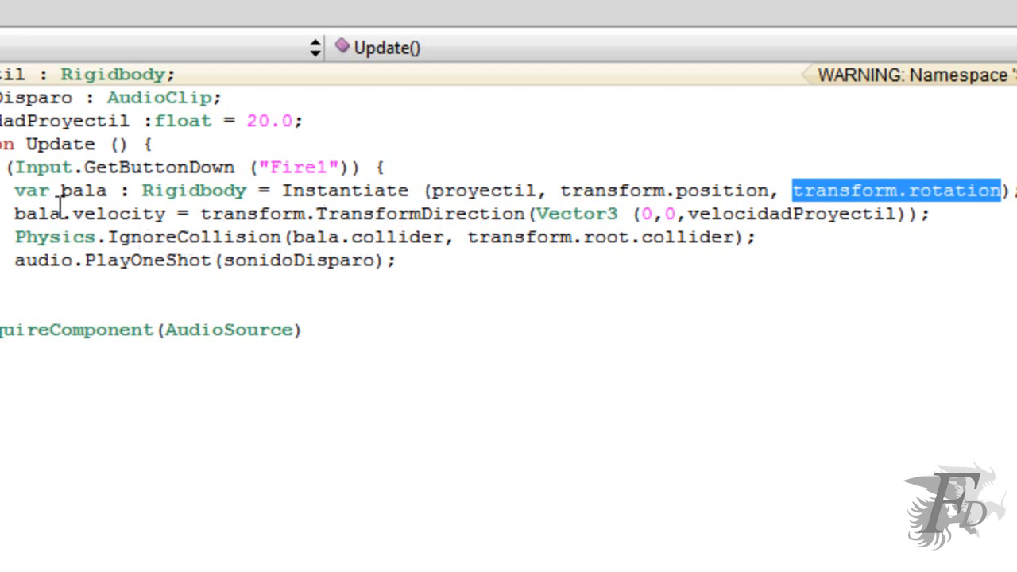
Examine the bala.velocity line, its TransformDirection call and the first two components of the Vector3.
drag(167, 215, 81, 216)
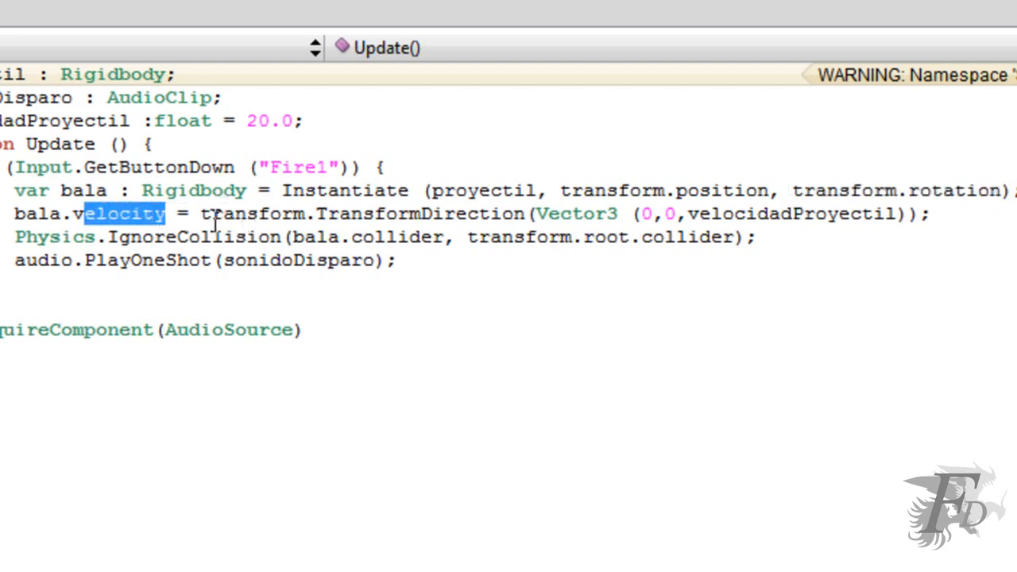
drag(204, 215, 931, 216)
click(943, 214)
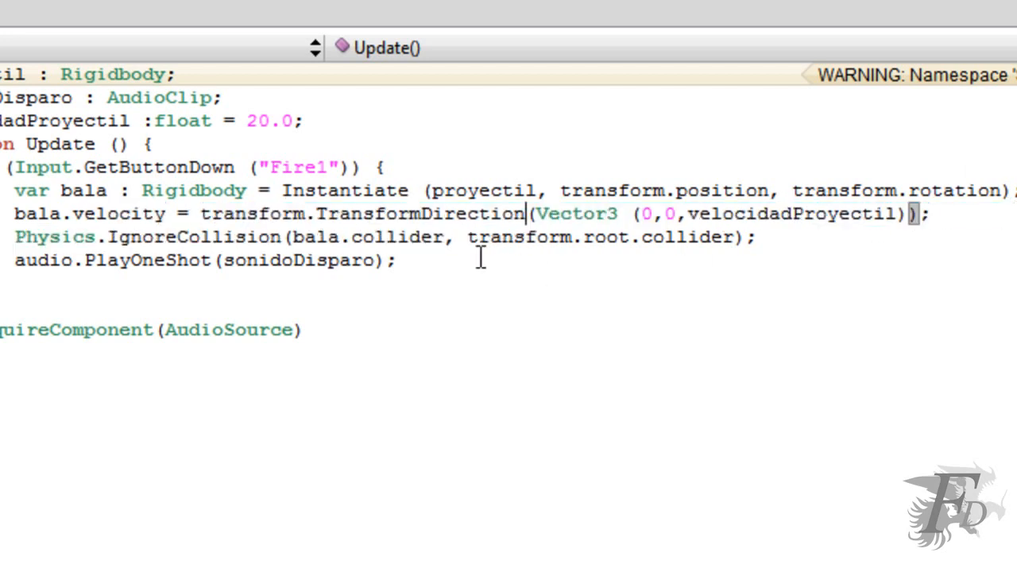
click(537, 215)
drag(529, 215, 318, 222)
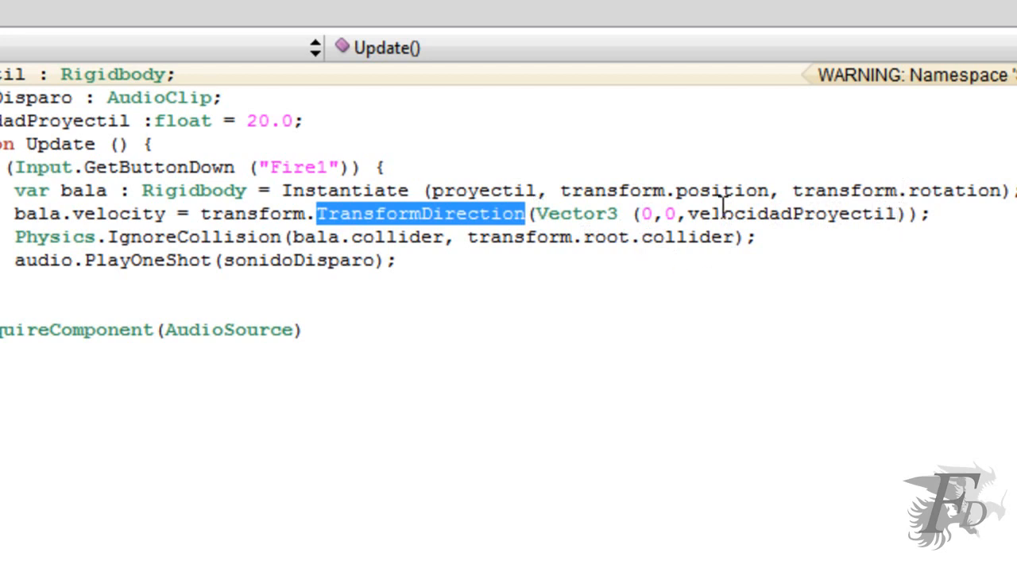
click(652, 214)
drag(652, 215, 640, 216)
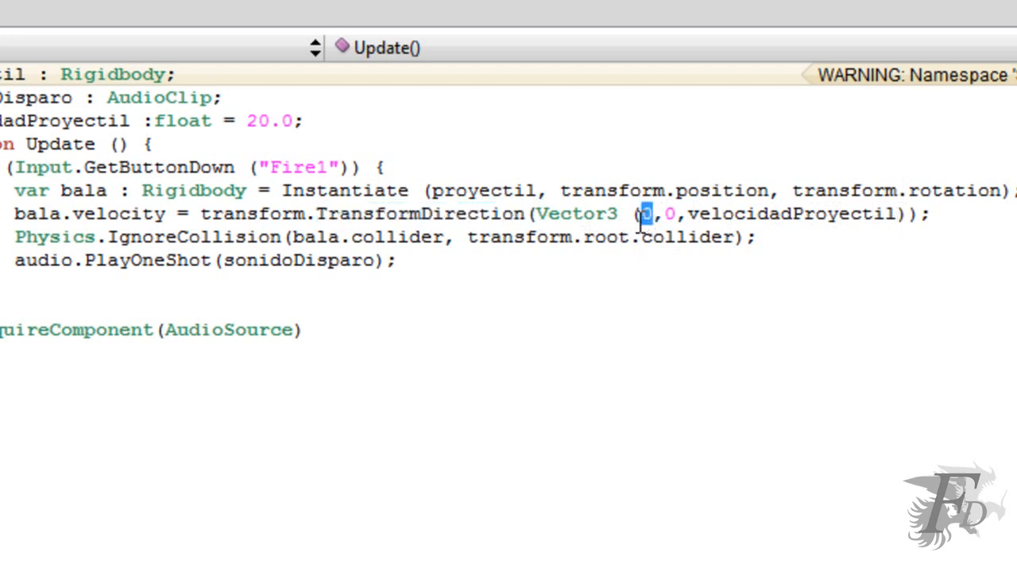
double_click(669, 215)
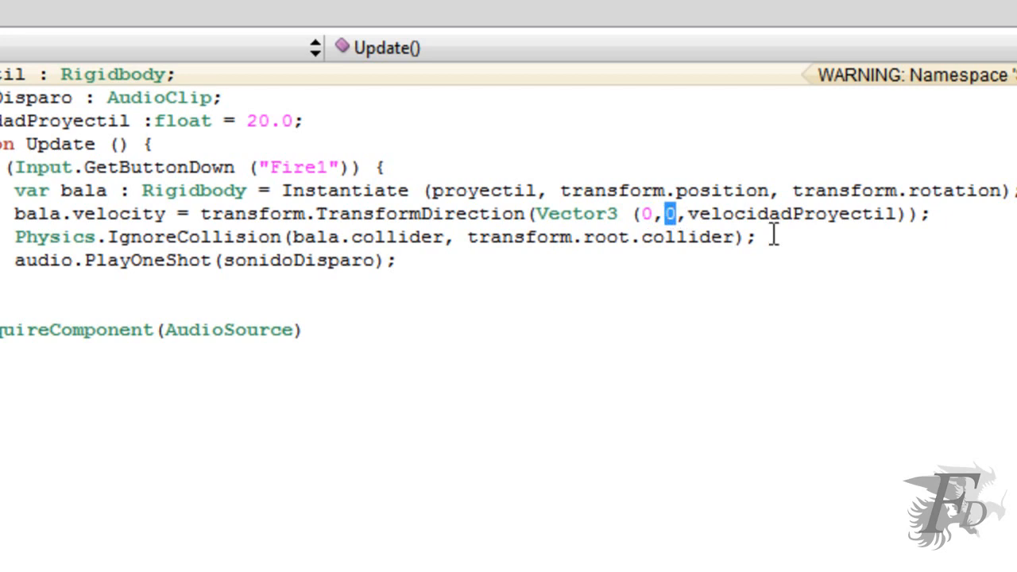
Examine the Vector3's velocidadProyectil component with its default value, and the two colliders passed to Physics.IgnoreCollision.
drag(904, 214, 701, 216)
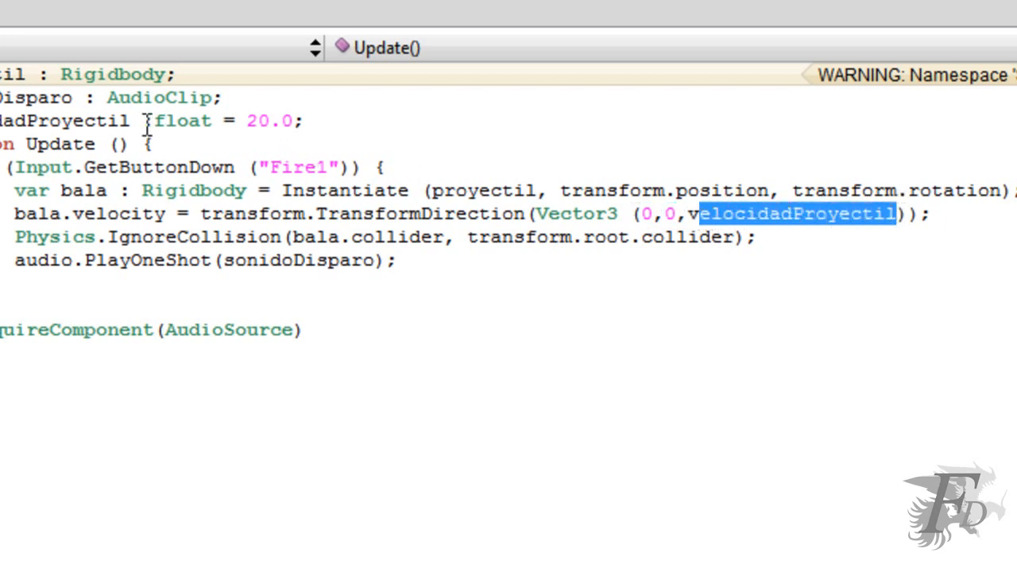
drag(300, 121, 251, 124)
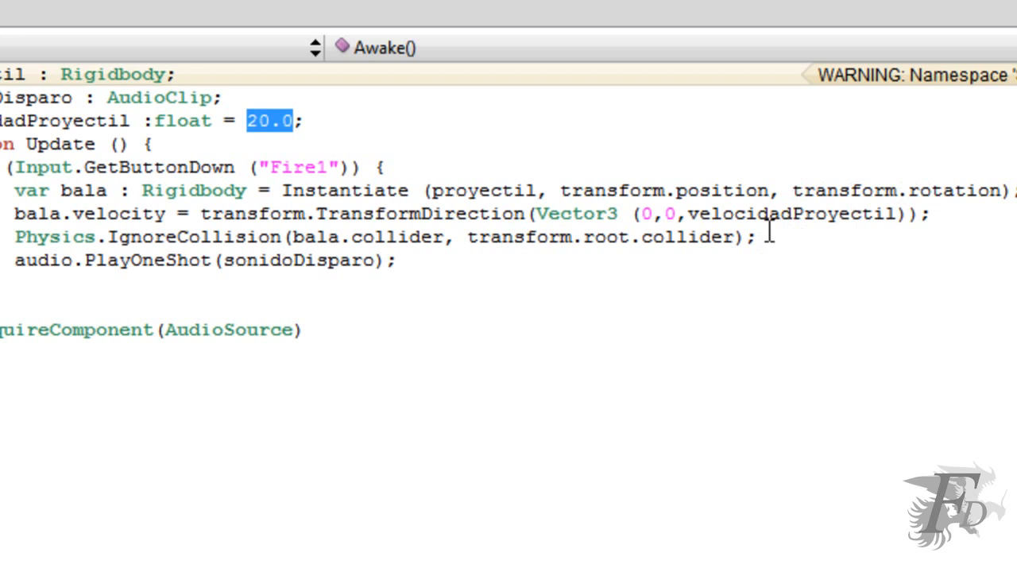
click(441, 236)
drag(445, 237, 305, 238)
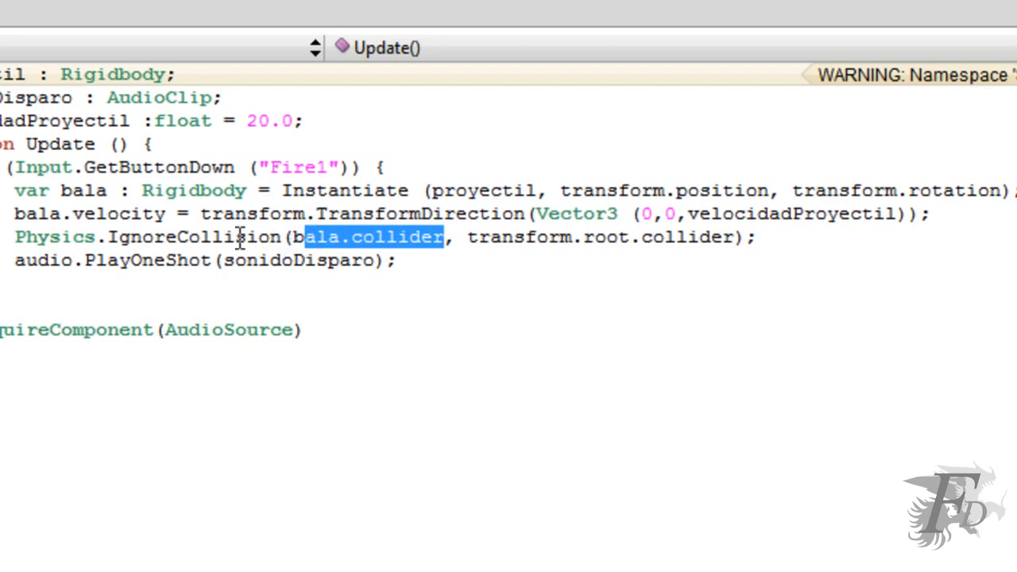
drag(735, 236, 479, 236)
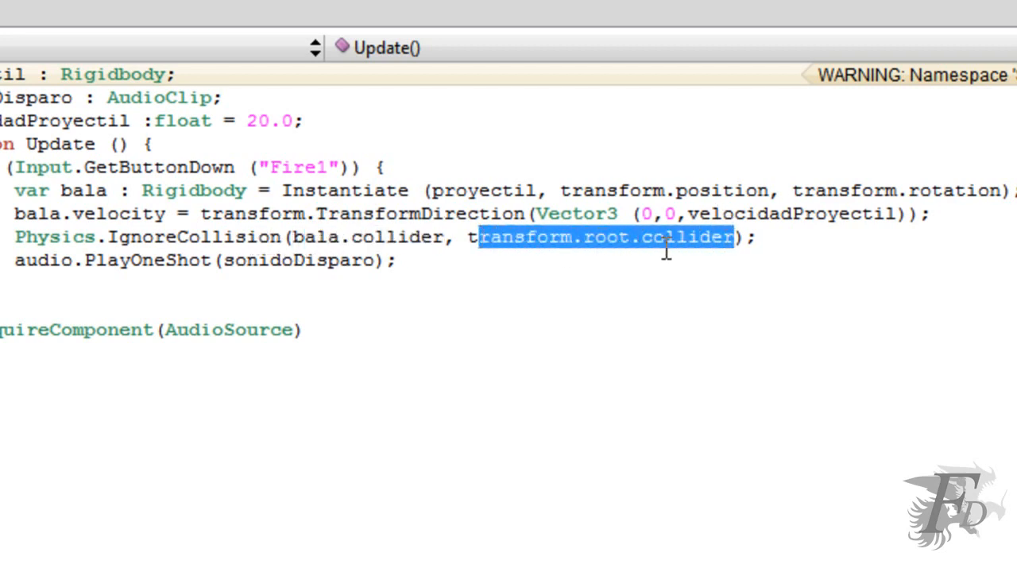
click(618, 237)
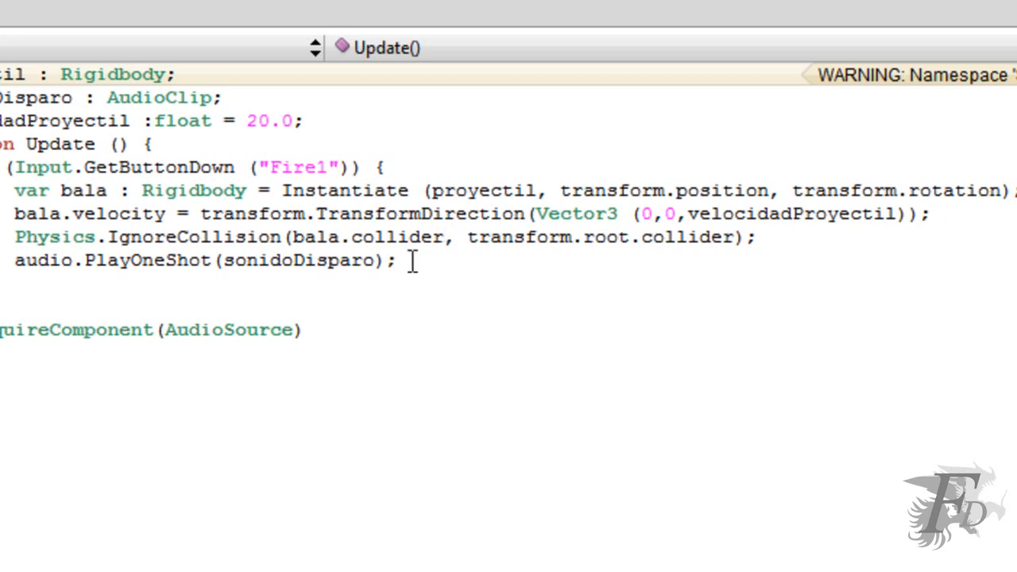
drag(445, 238, 427, 240)
drag(468, 237, 722, 236)
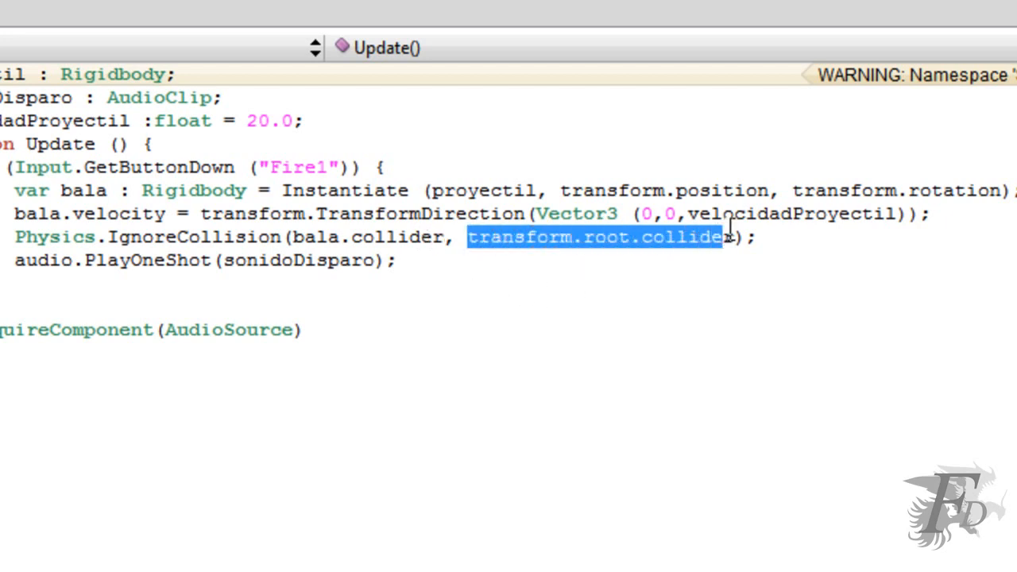
Examine the audio.PlayOneShot(sonidoDisparo) line and the RequireComponent(AudioSource) line that closes the script.
drag(398, 262, 14, 254)
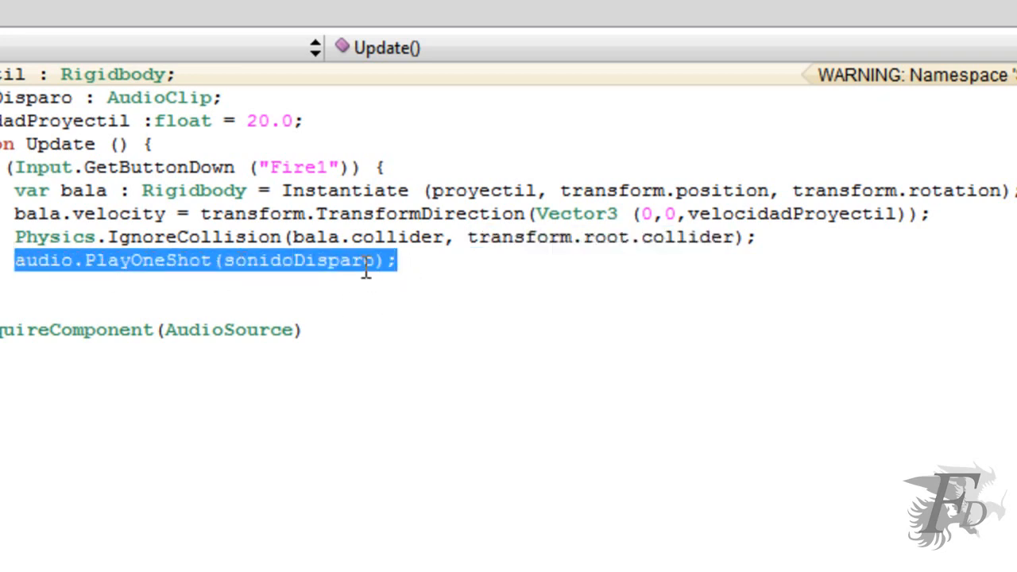
click(409, 263)
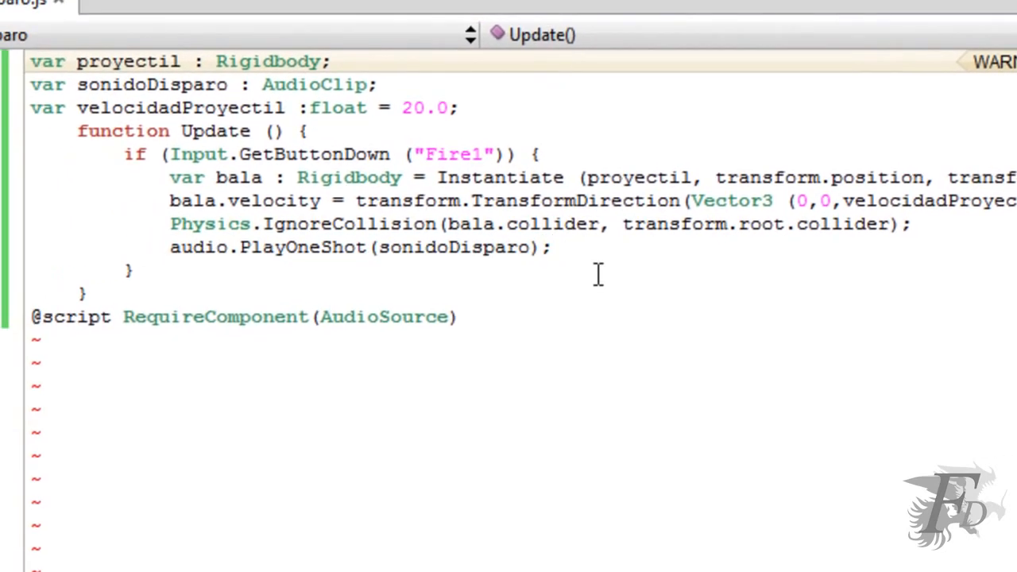
drag(478, 316, 100, 318)
click(554, 247)
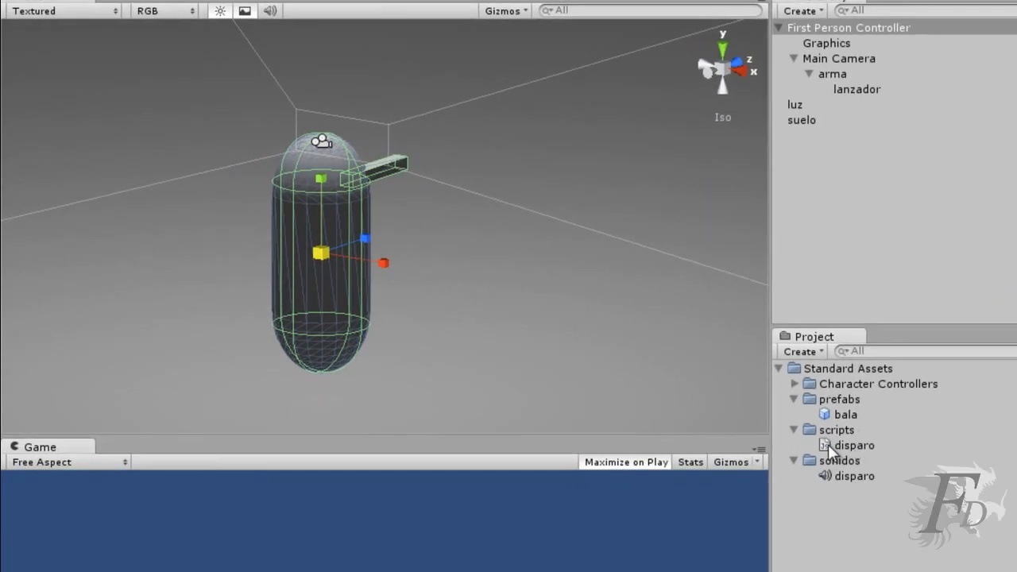
Attach the disparo script to lanzador and assign the disparo sound as its Sonido Disparo audio clip.
drag(826, 444, 858, 89)
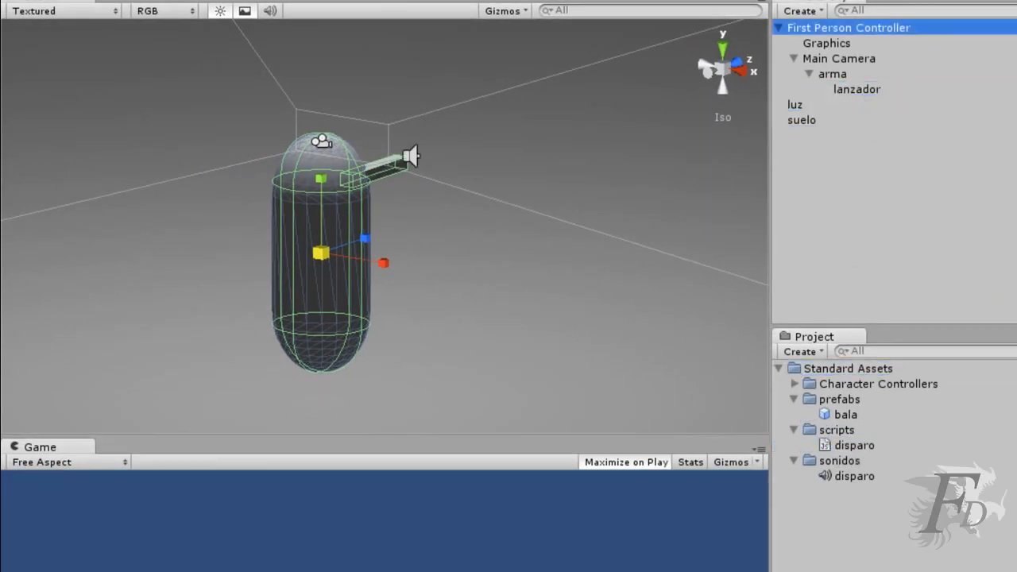
click(858, 90)
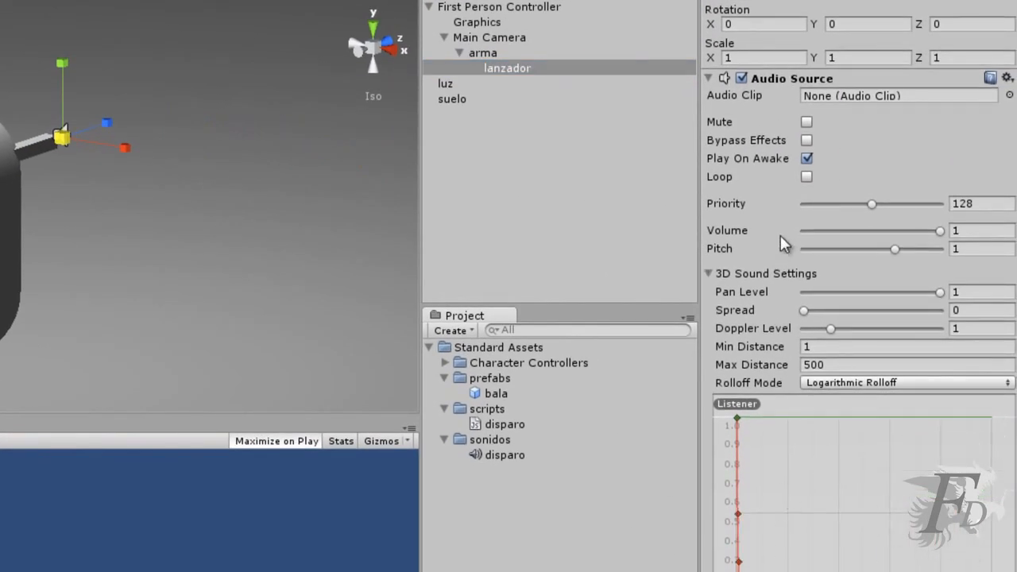
scroll(857, 285, down, 2)
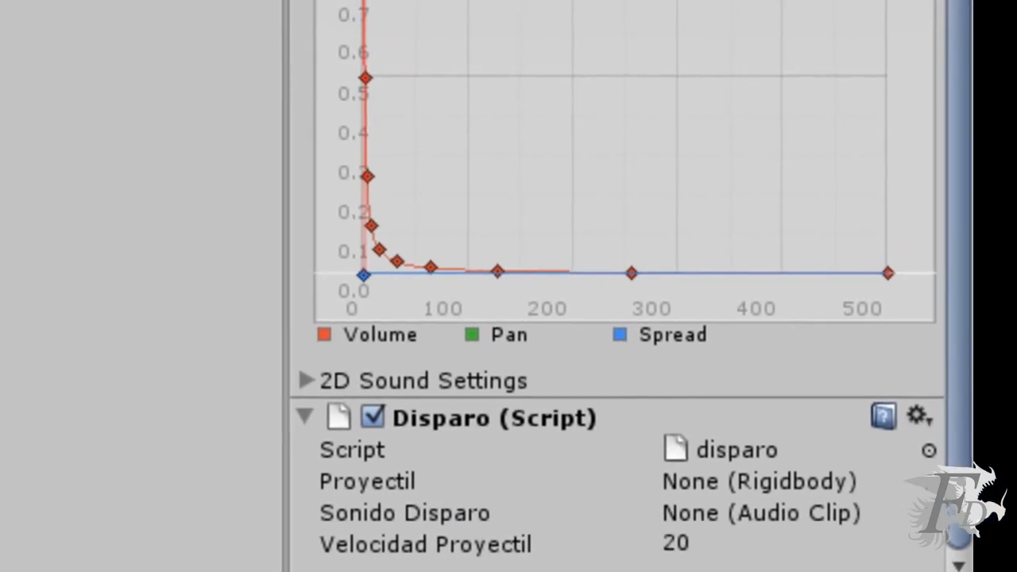
drag(139, 8, 724, 515)
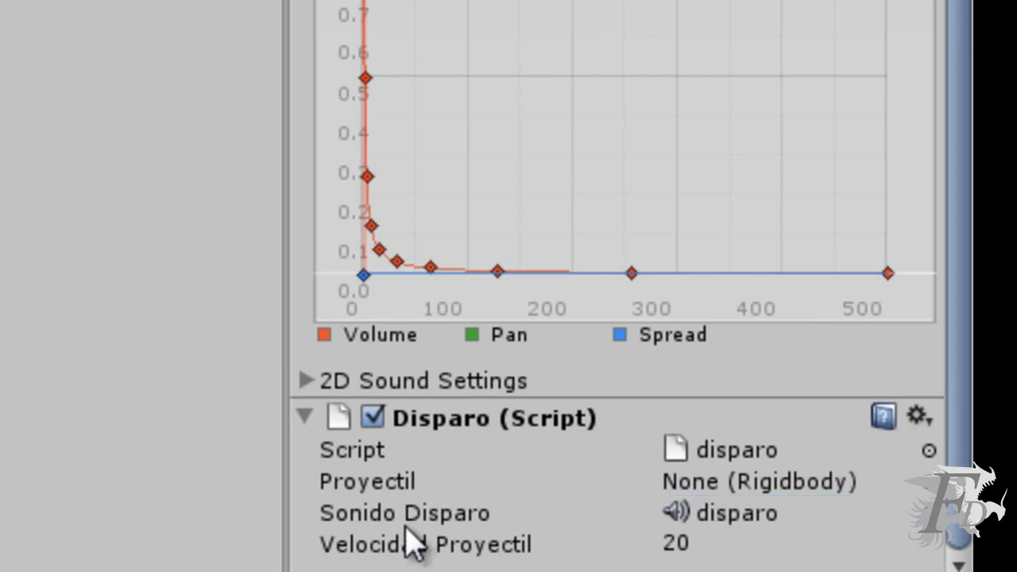
Set Velocidad Proyectil to 100 on lanzador's Disparo script.
click(697, 542)
double_click(697, 542)
text(100)
key(Return)
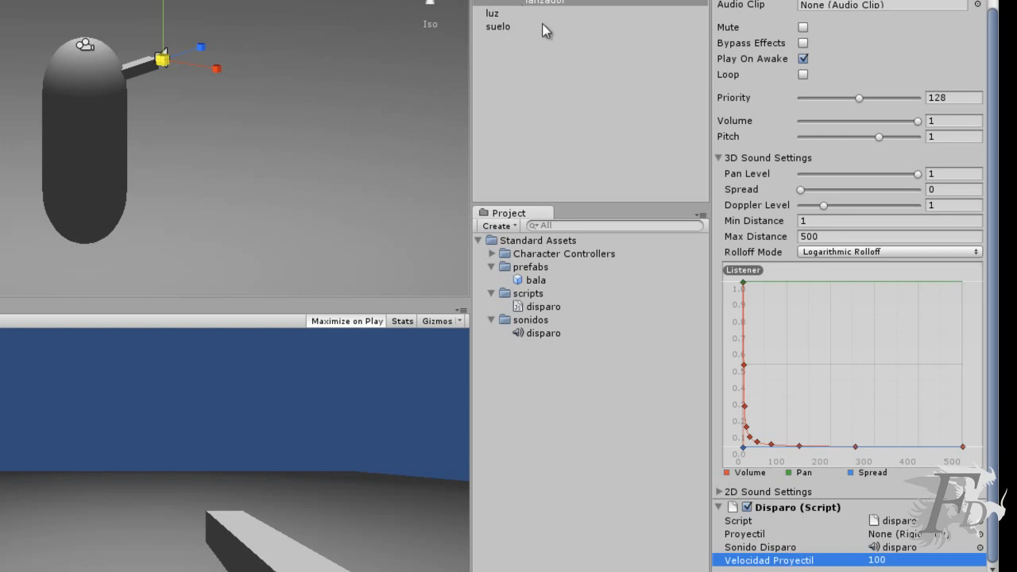
Try to assign the bala prefab as the Proyectil of lanzador's Disparo script.
click(537, 280)
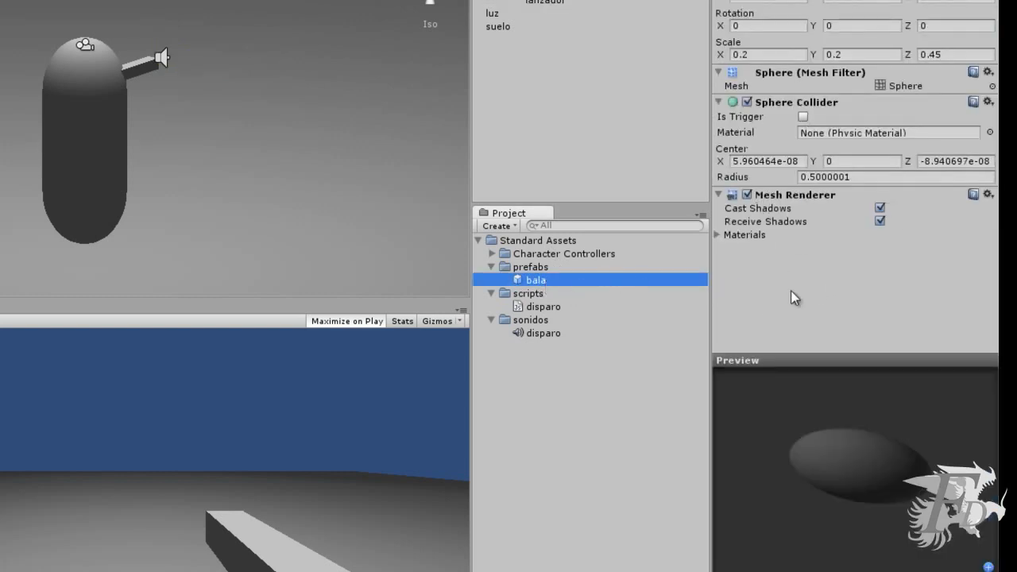
click(542, 3)
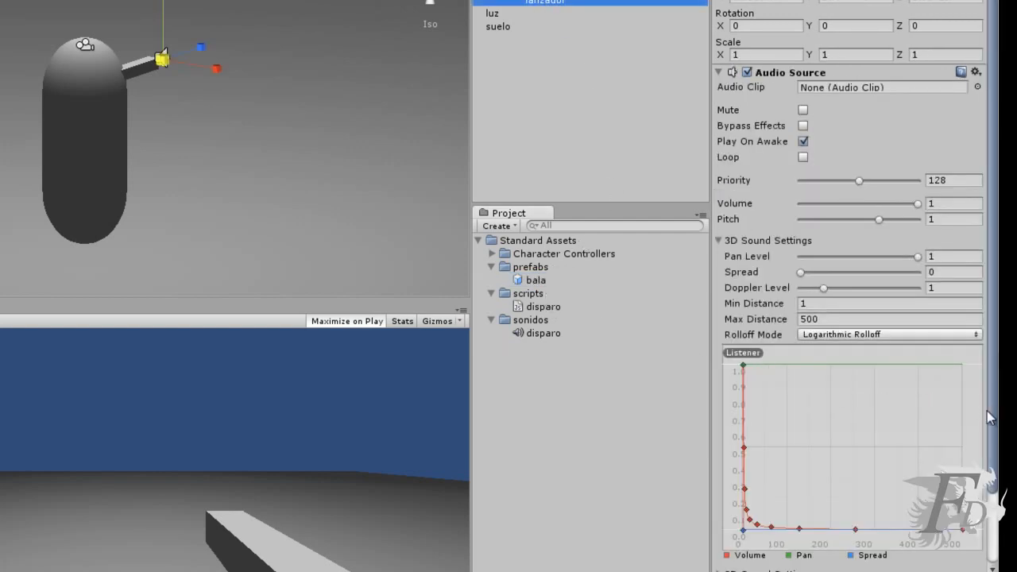
scroll(987, 413, down, 3)
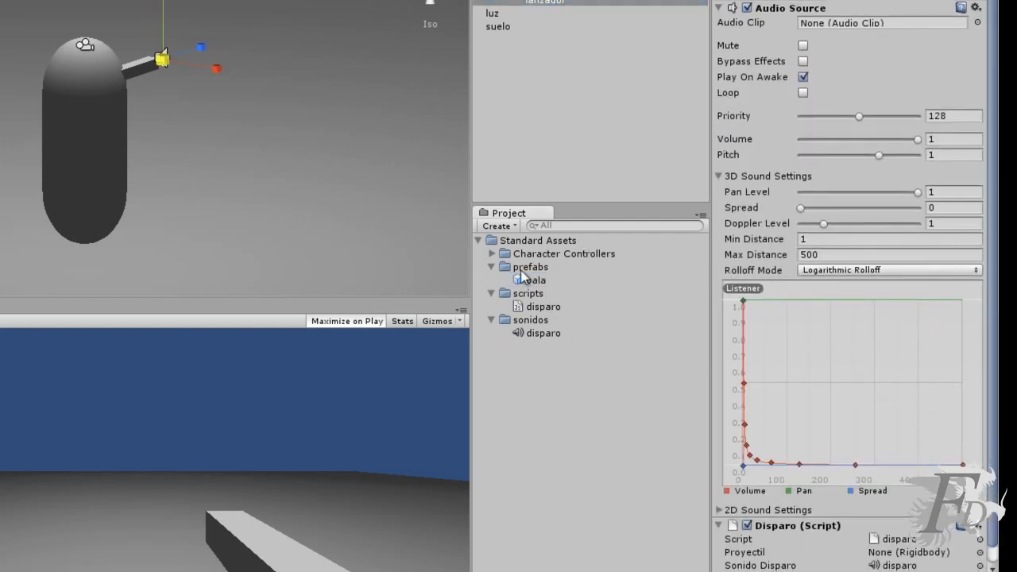
drag(530, 280, 917, 541)
Add a Rigidbody physics component to the bala prefab.
click(535, 283)
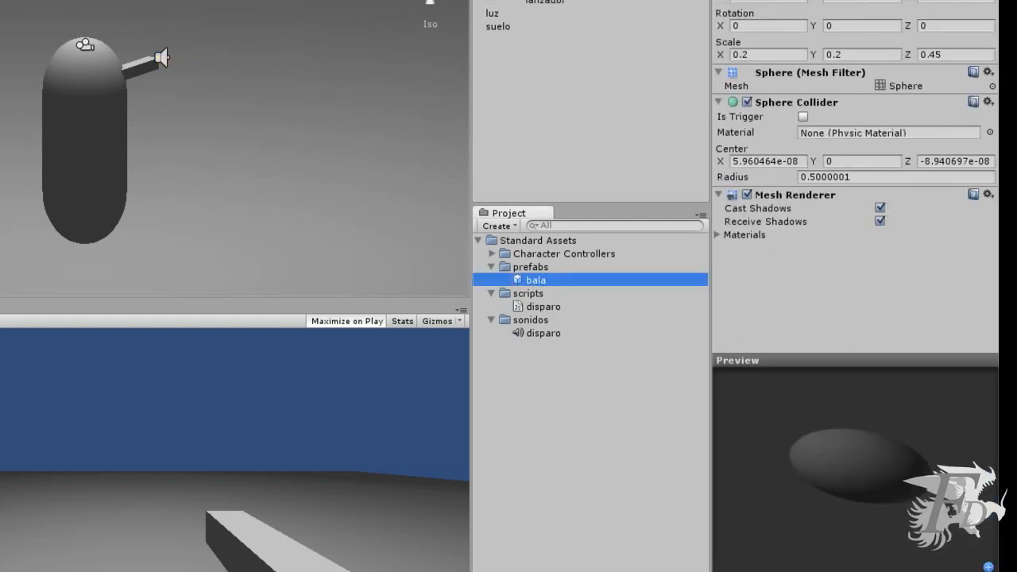
click(167, 37)
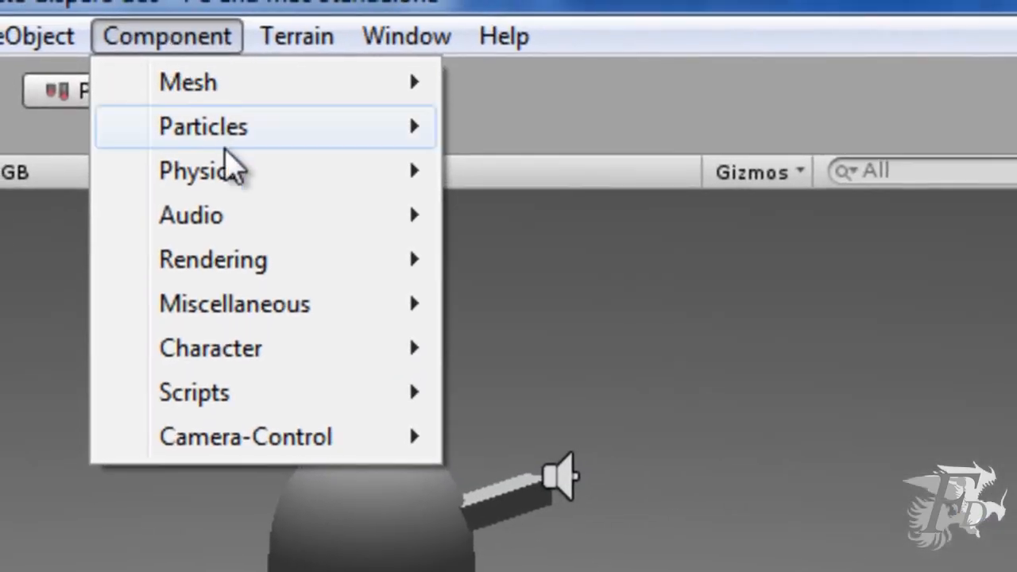
mouse_move(238, 178)
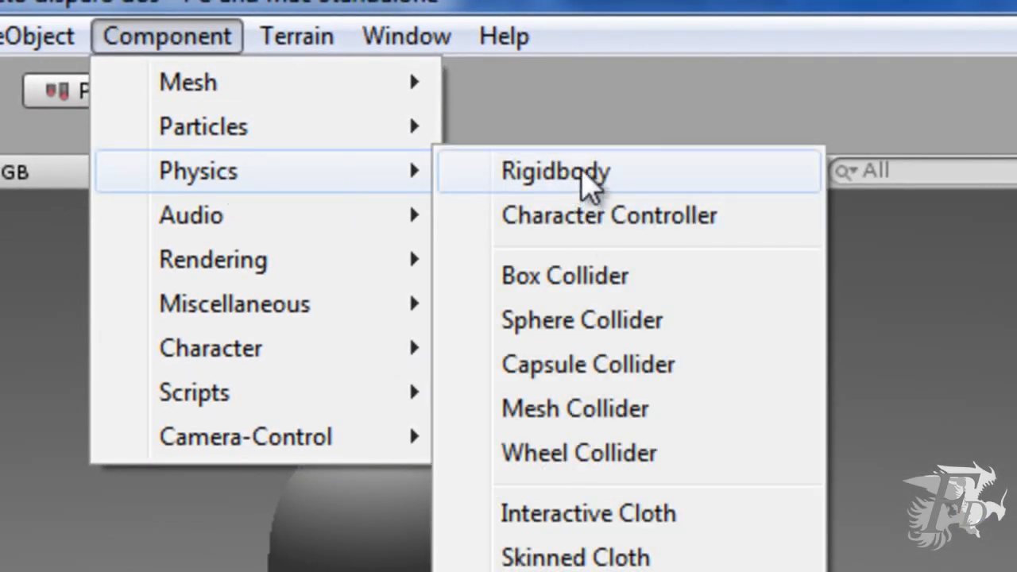
click(566, 179)
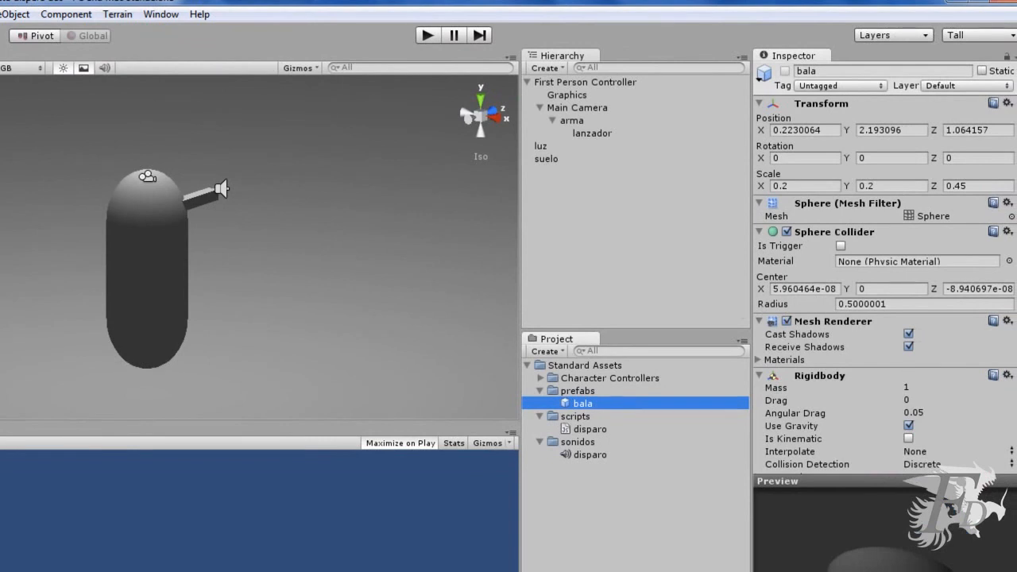
Set the mass of the bala prefab's Rigidbody to 0.5.
drag(1016, 302, 1016, 326)
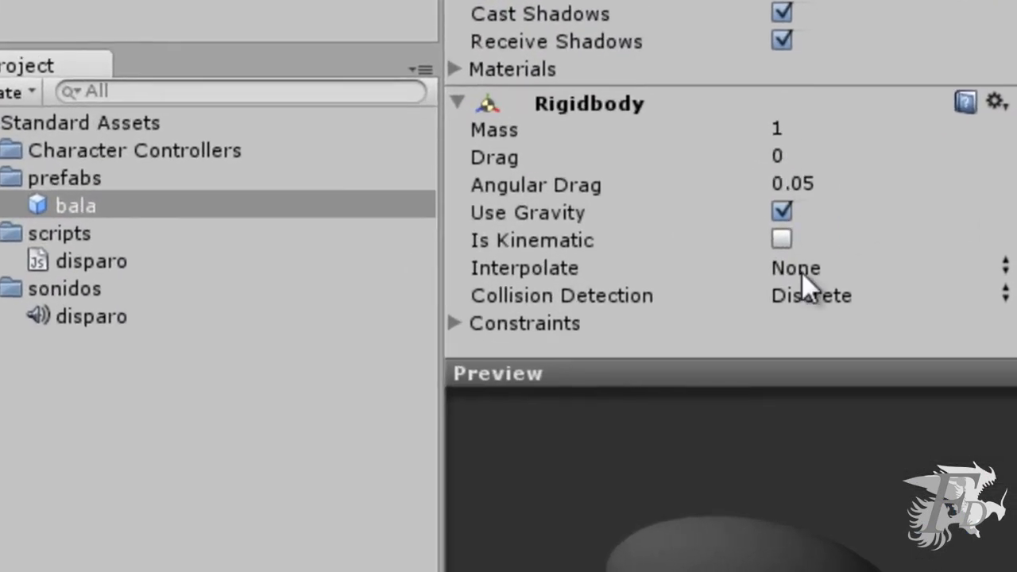
mouse_move(513, 134)
mouse_move(510, 174)
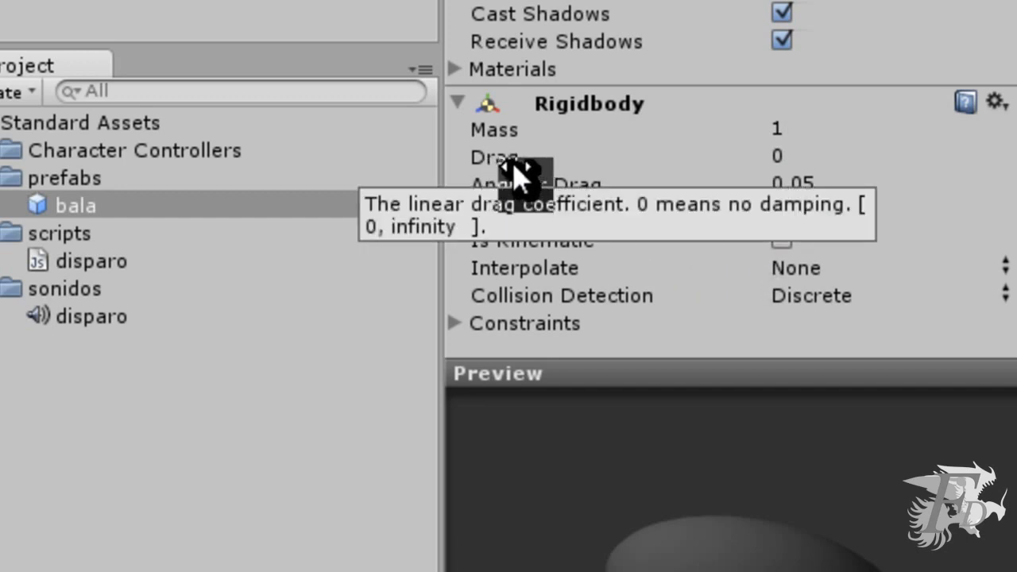
mouse_move(536, 185)
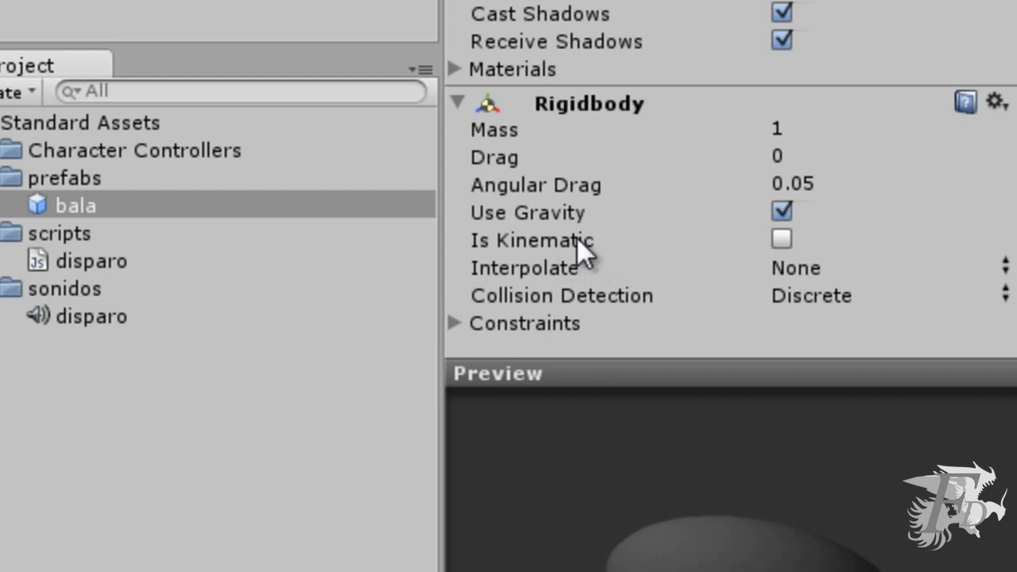
click(797, 128)
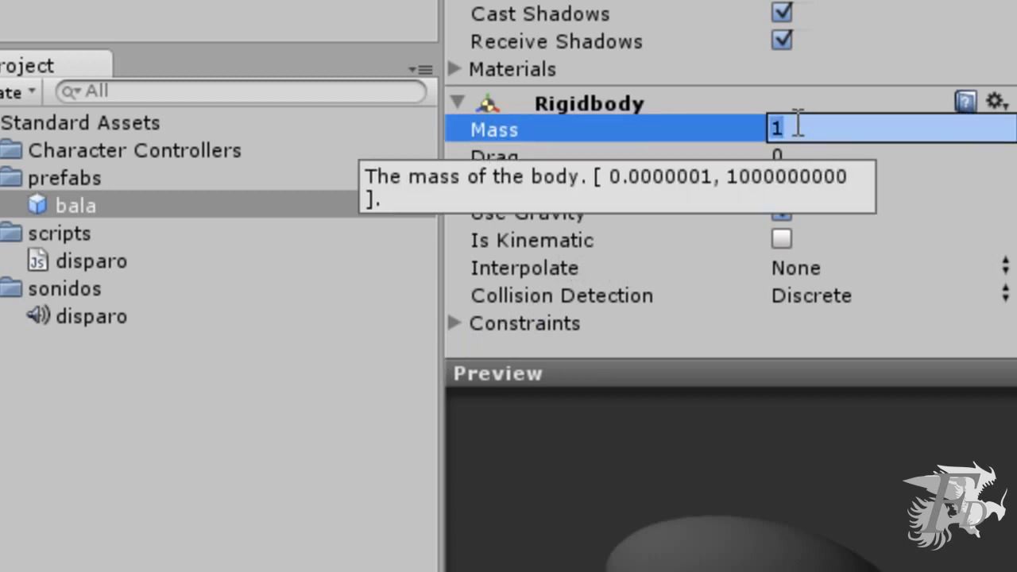
text(0.)
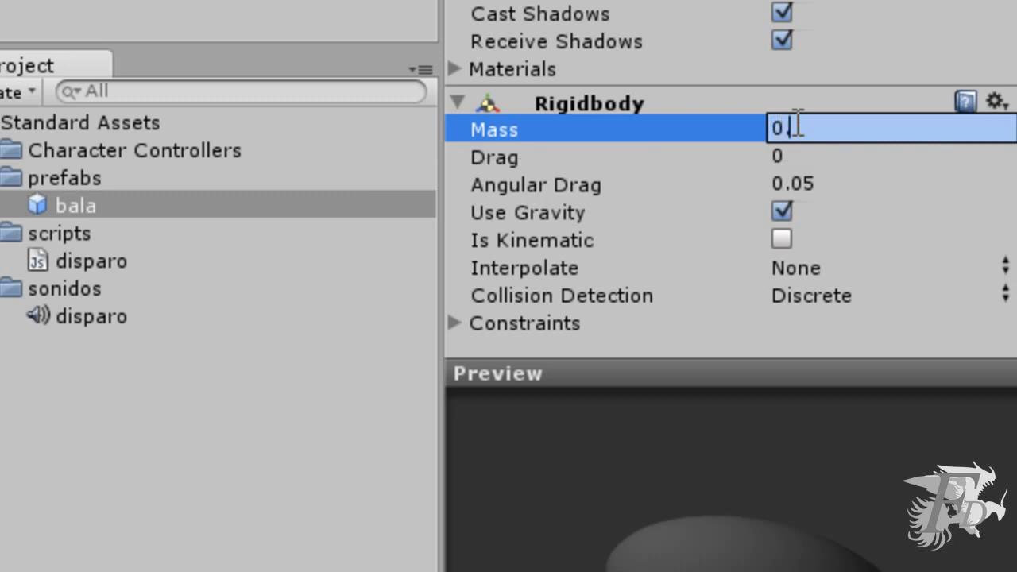
text(5)
key(Return)
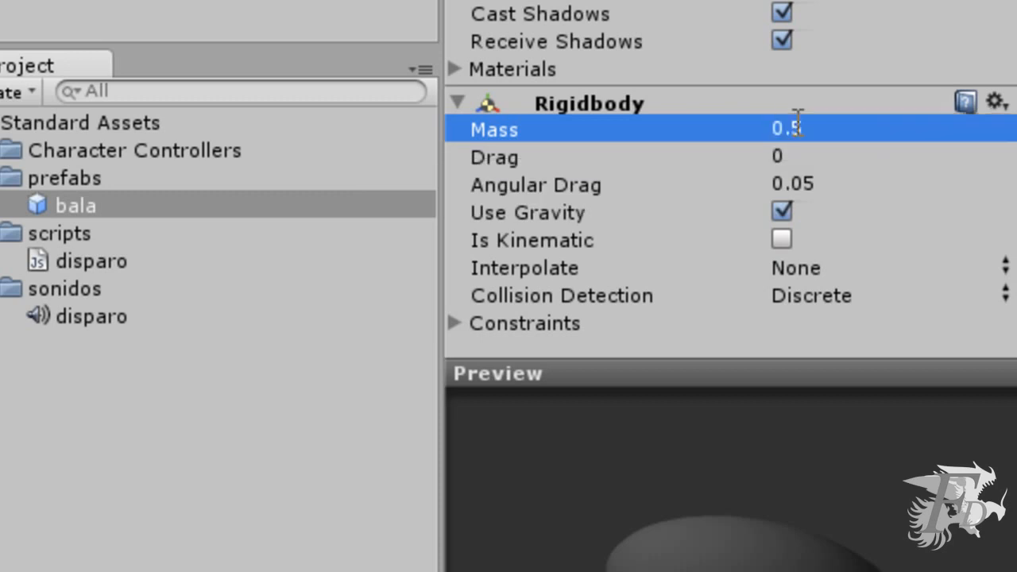
Reduce the mass of the bala prefab's Rigidbody to 0.1.
click(797, 127)
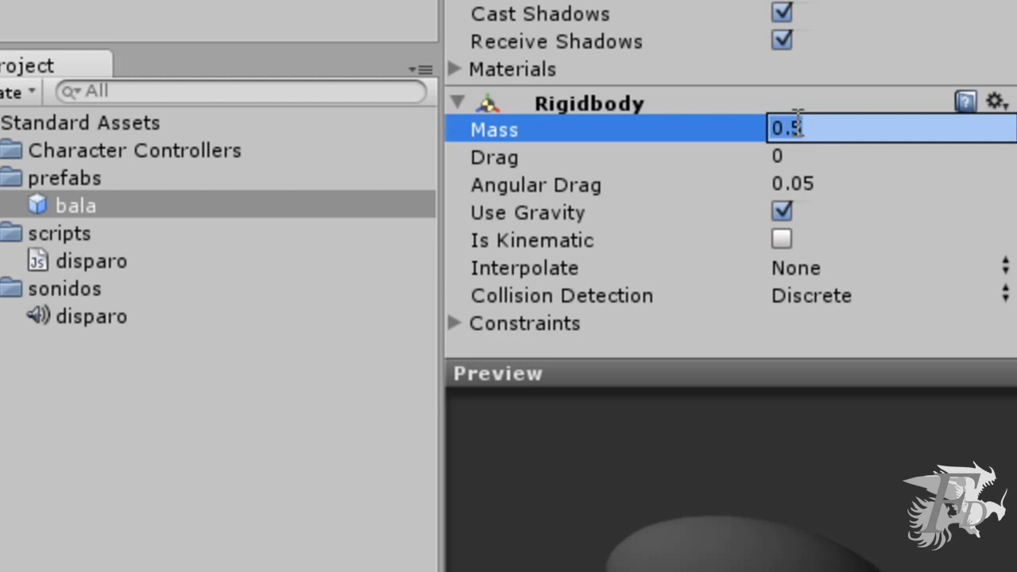
key(BackSpace)
text(1)
key(Return)
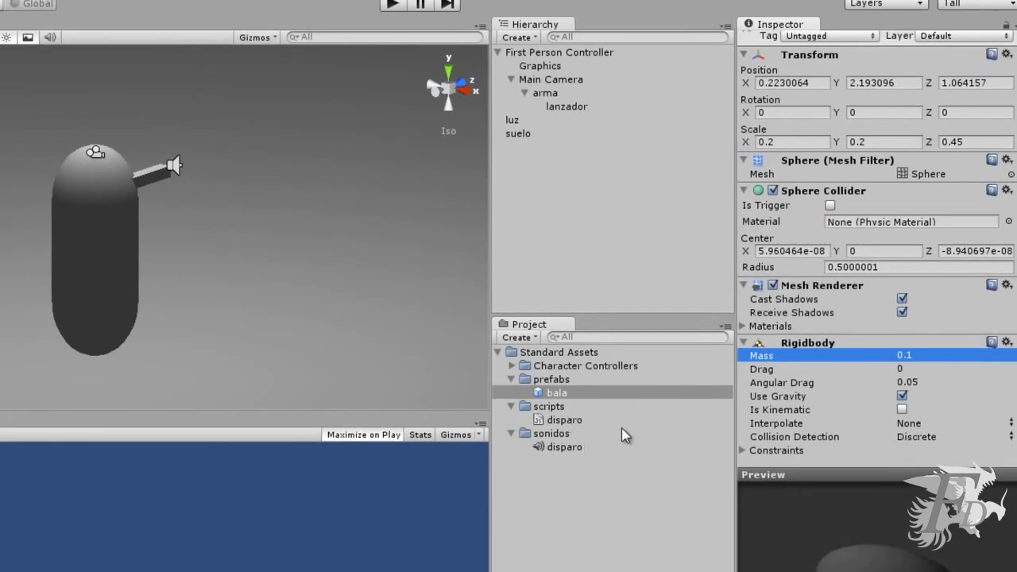
Assign the bala prefab with its Rigidbody as the Proyectil of lanzador's Disparo script.
click(567, 106)
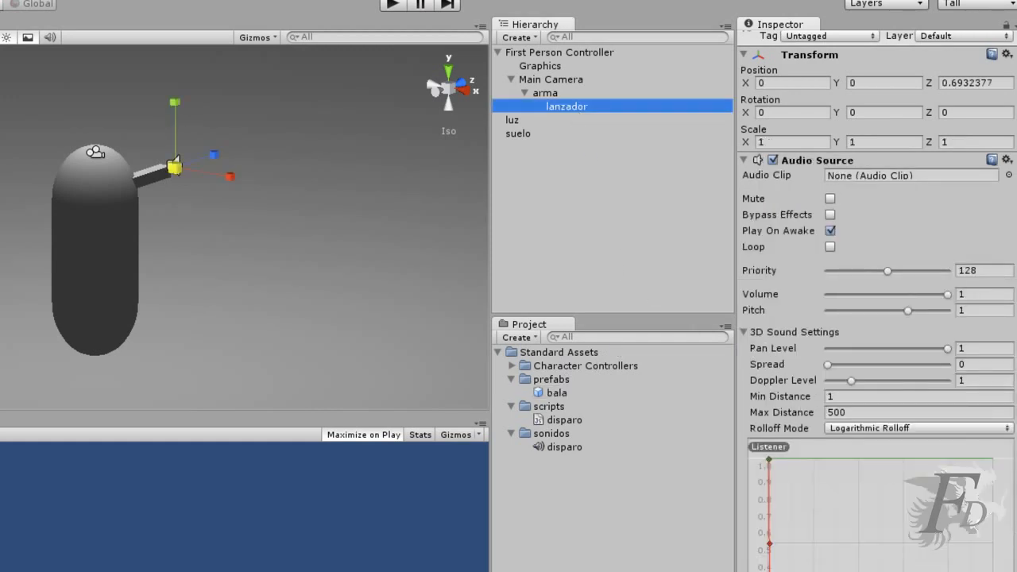
scroll(873, 358, down, 5)
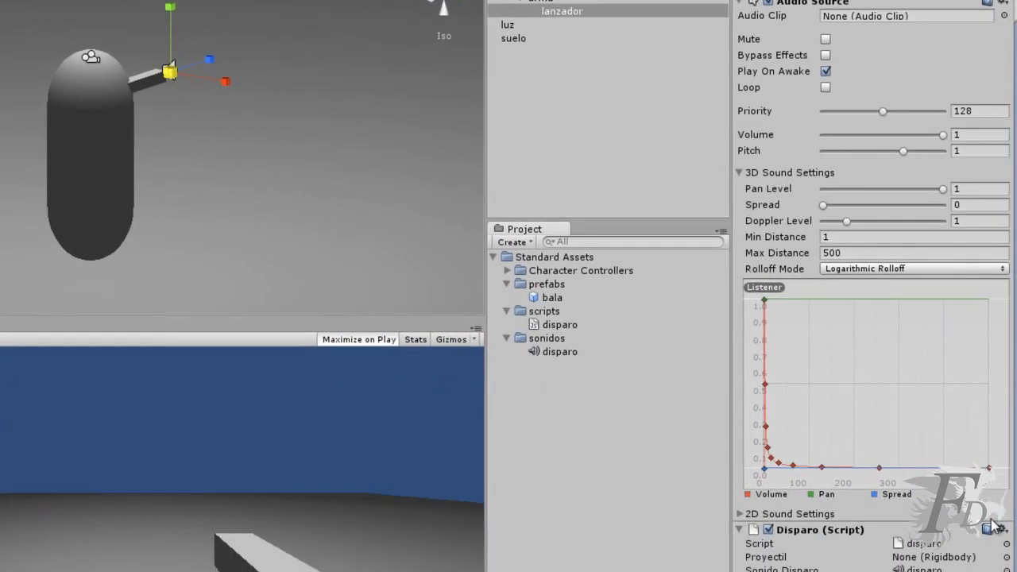
drag(535, 274, 918, 529)
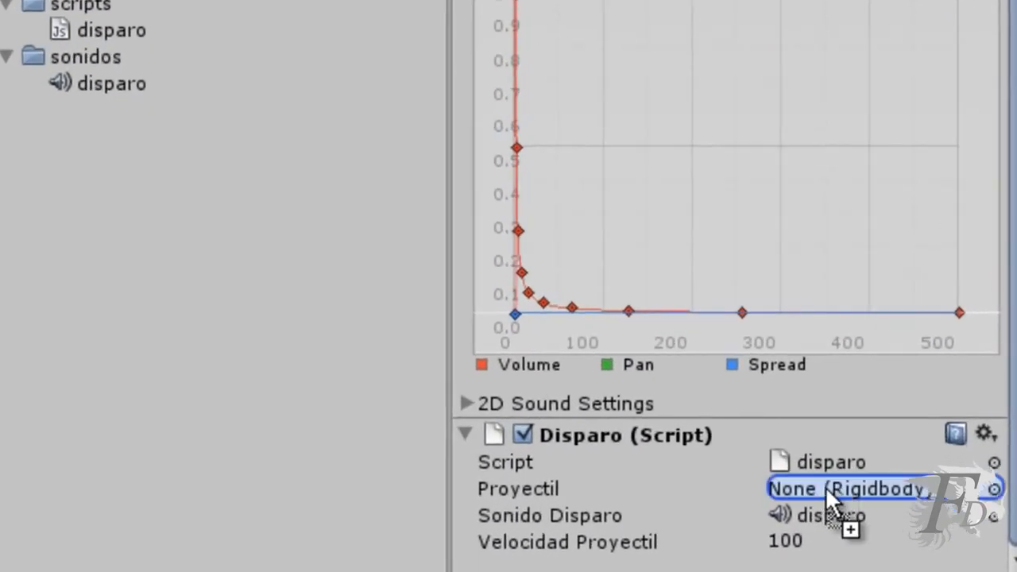
drag(825, 487, 825, 483)
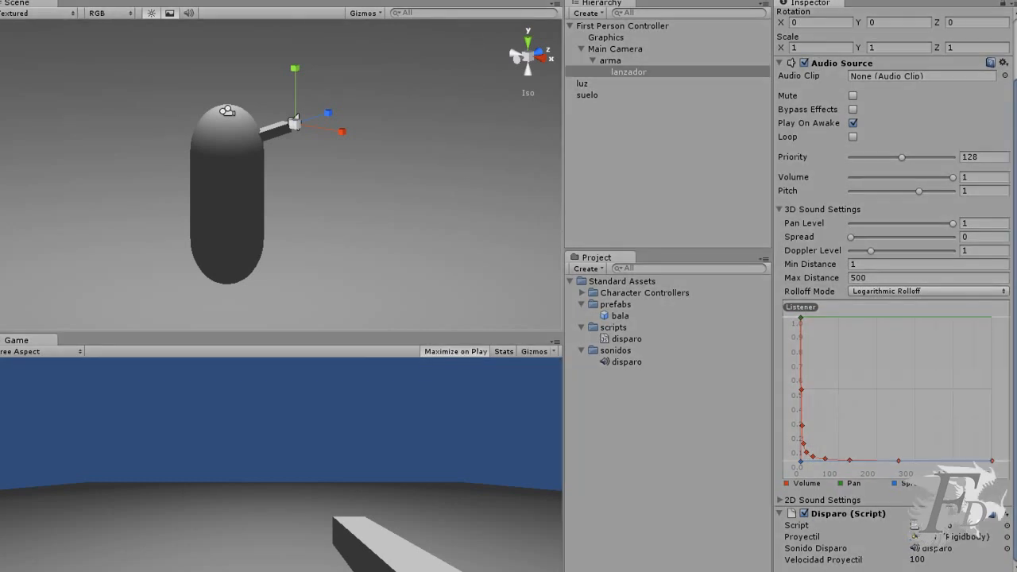
Run the scene in play mode to test firing bullets from the weapon, and stop it.
key(ctrl+p)
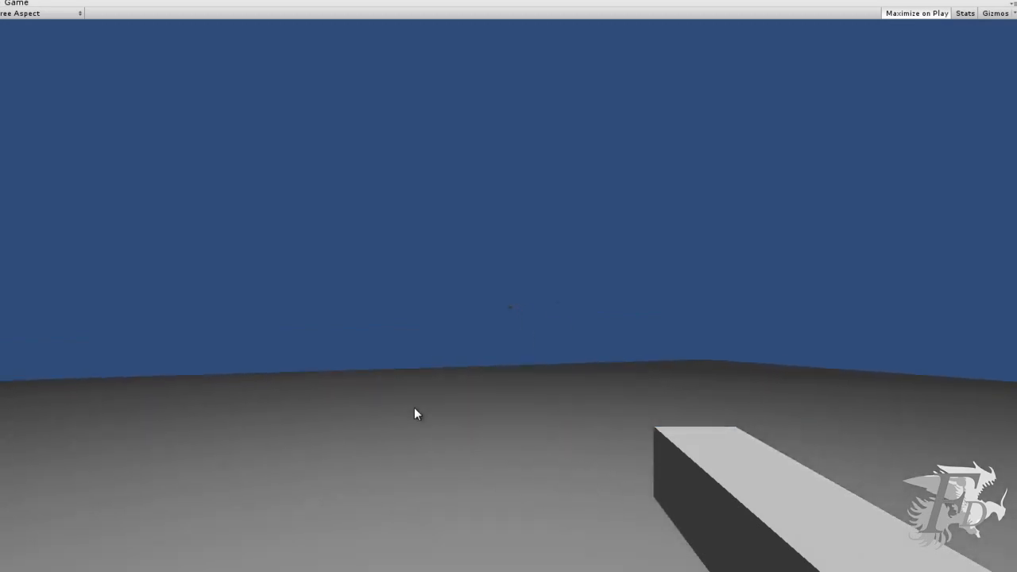
key(ctrl+p)
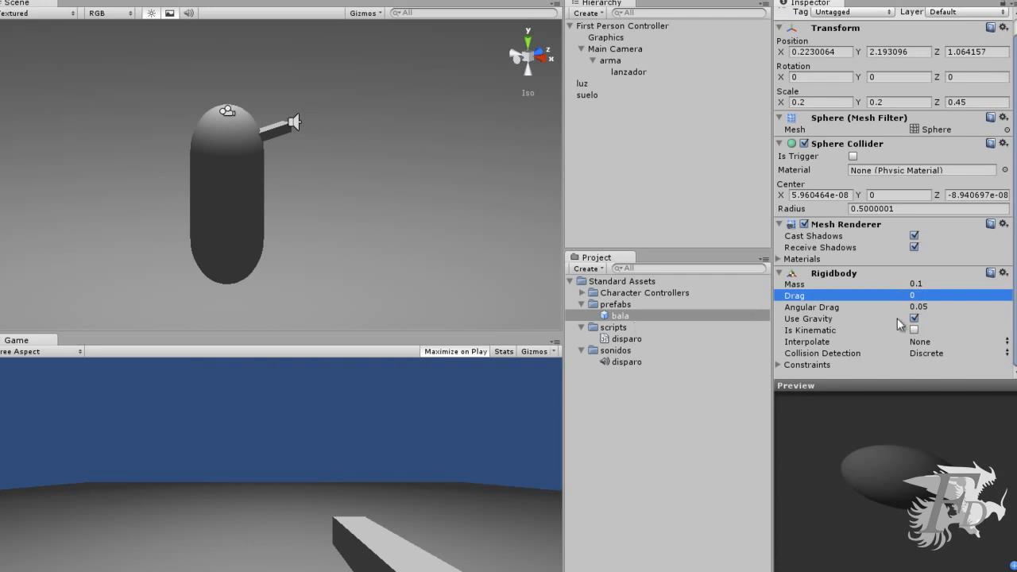
Set the drag of the bala prefab's Rigidbody to 10.
click(913, 295)
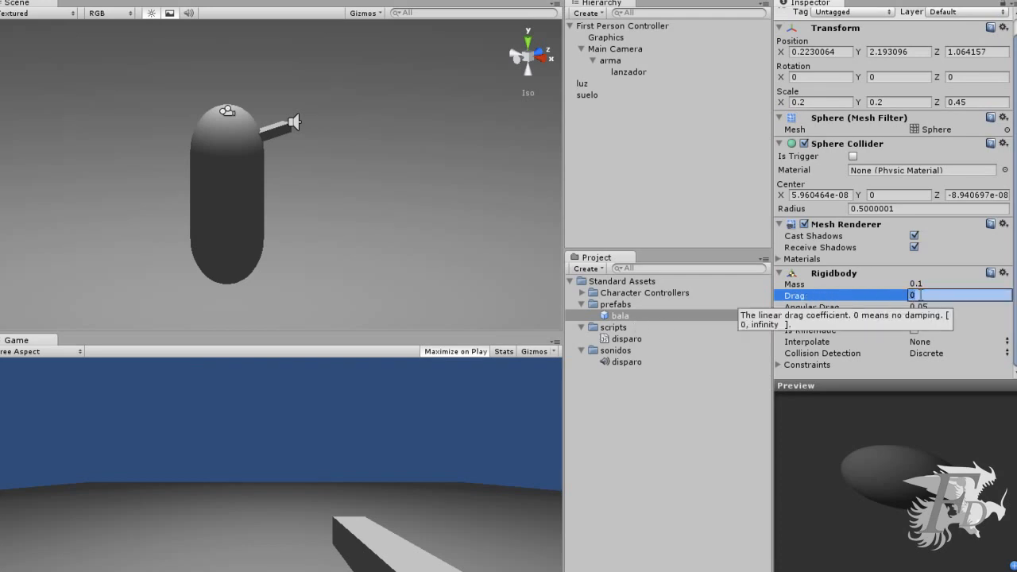
text(10)
key(Return)
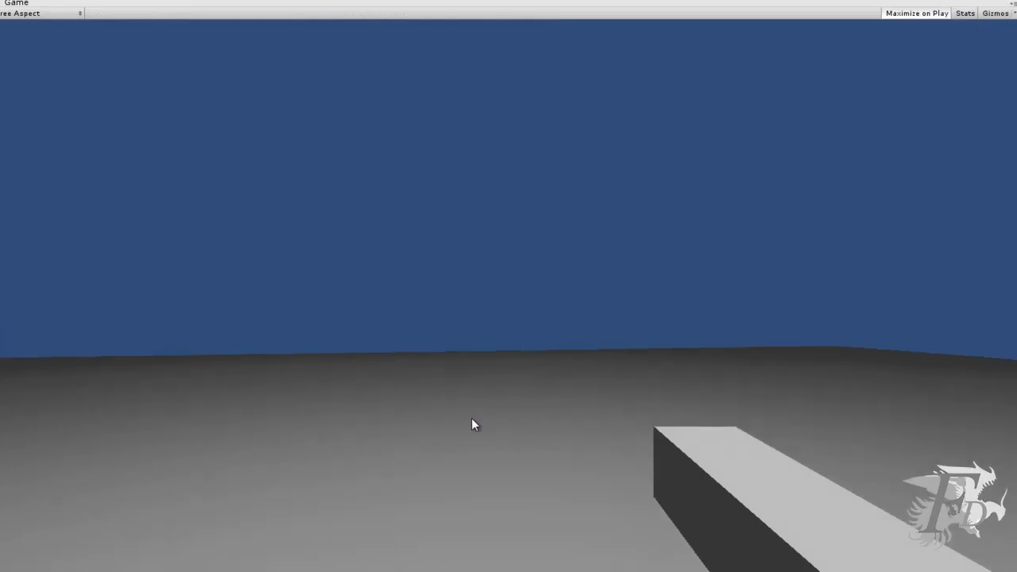
Test-fire a series of bullets at the ground in the maximized game view, and end play mode.
click(473, 420)
click(480, 423)
click(483, 429)
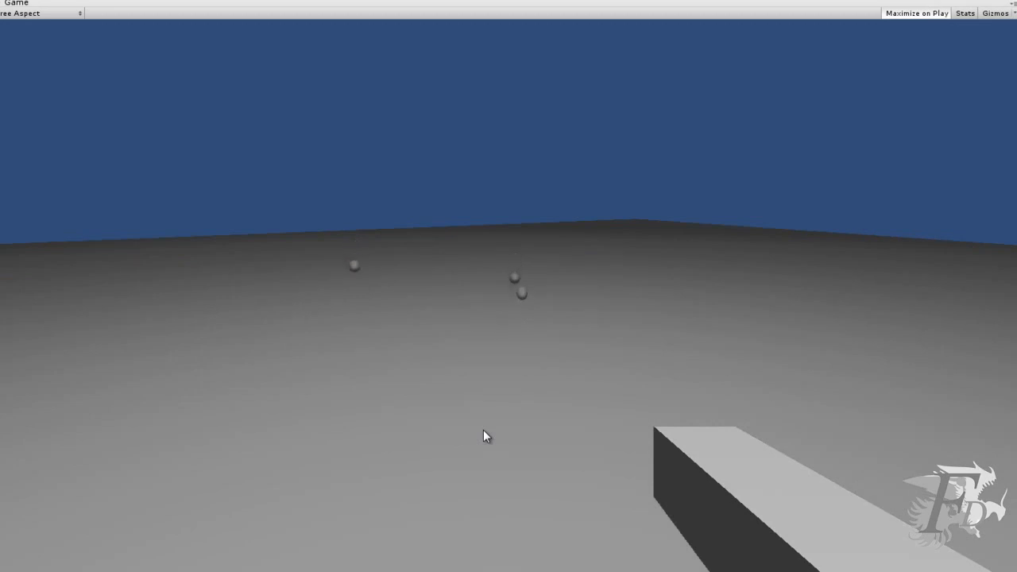
click(503, 425)
click(487, 426)
click(482, 427)
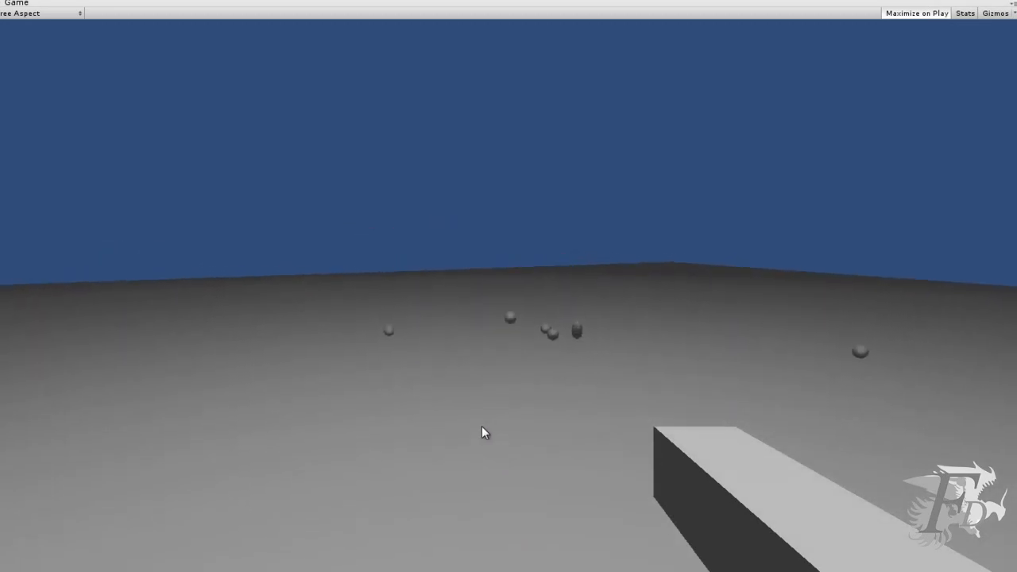
click(501, 423)
click(492, 429)
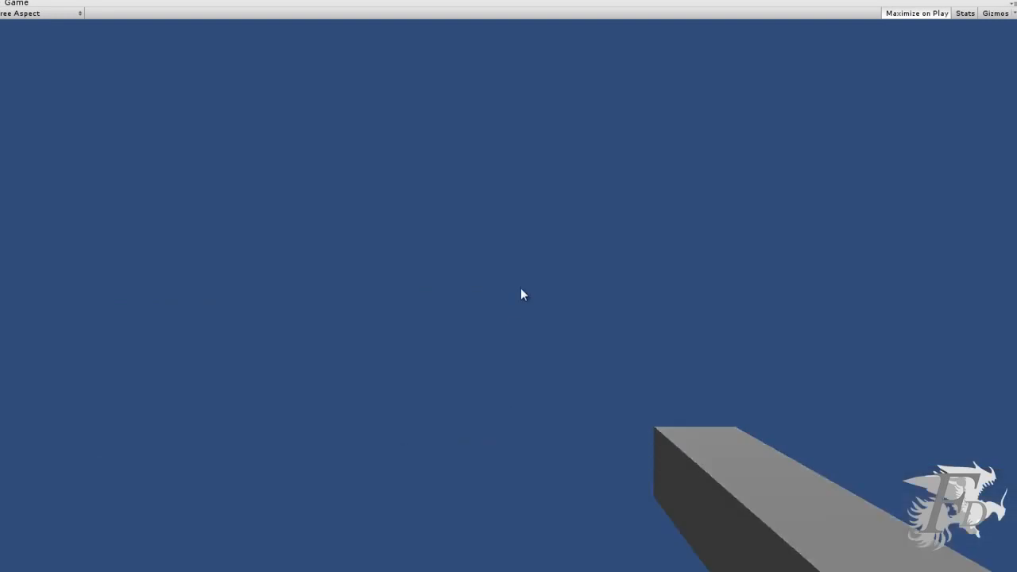
click(486, 1)
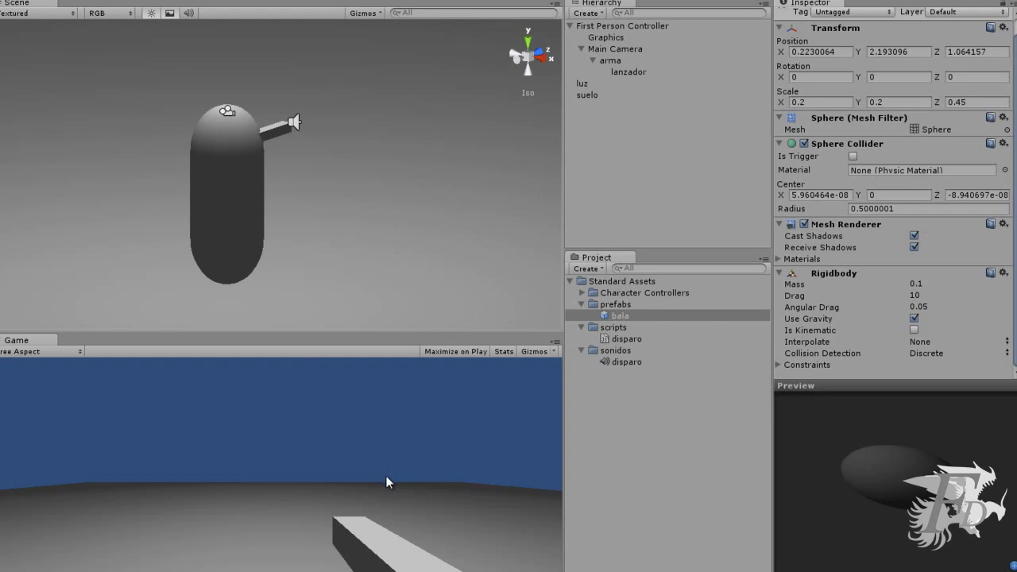
Fire bullets in play mode with the game view unmaximized to check the bala clones in the Hierarchy, and stop the scene.
click(383, 484)
click(382, 484)
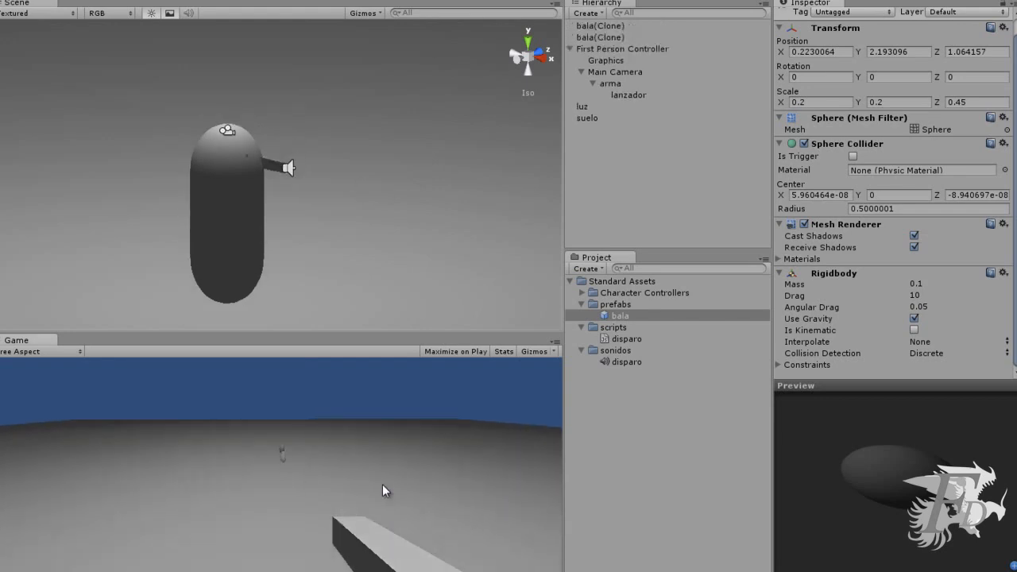
click(380, 486)
click(380, 487)
click(381, 487)
click(381, 487)
click(381, 487)
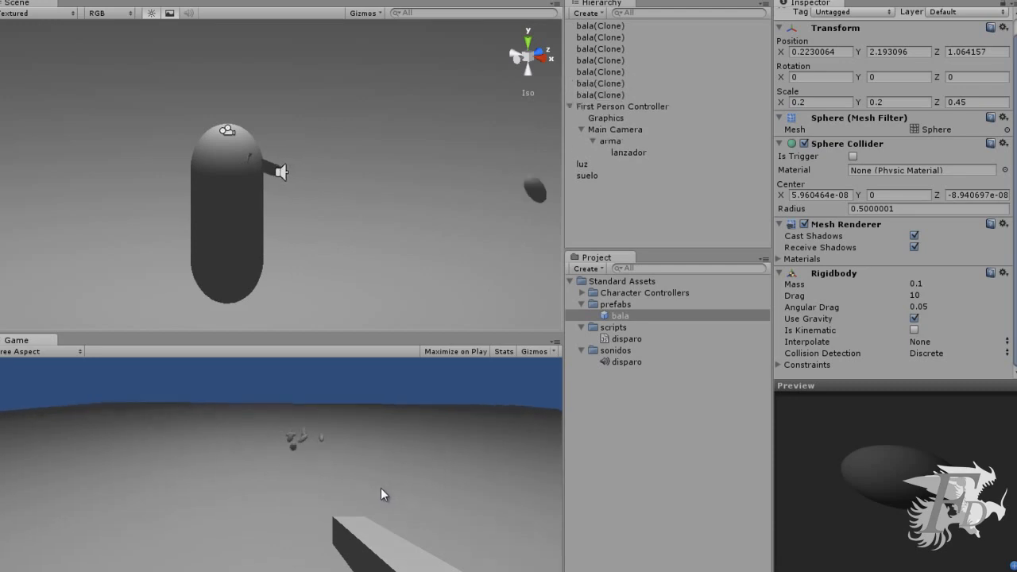
click(381, 489)
click(381, 489)
click(382, 488)
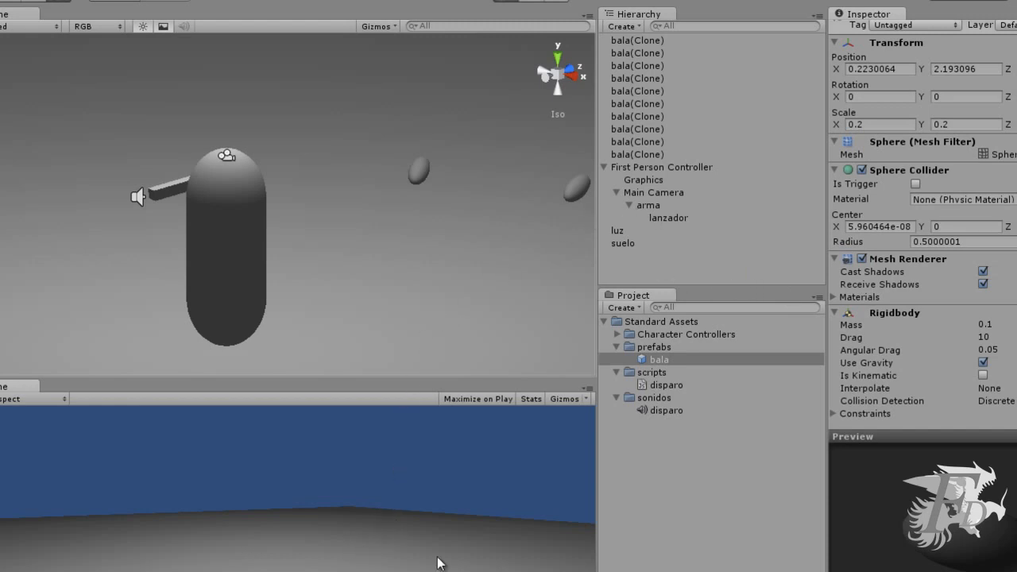
key(ctrl+p)
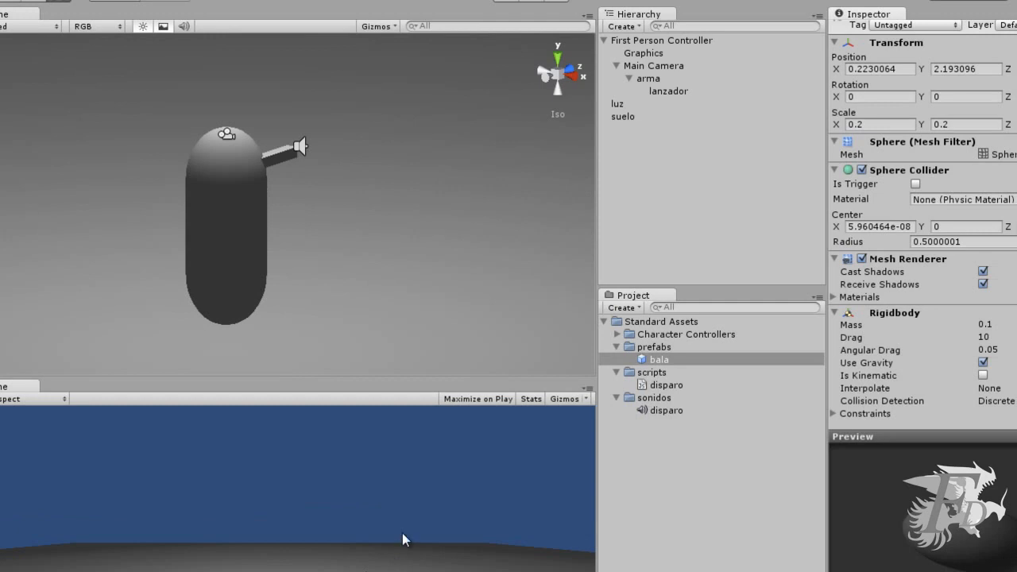
Create a JavaScript file named destruirDisparo in the scripts folder.
right_click(656, 374)
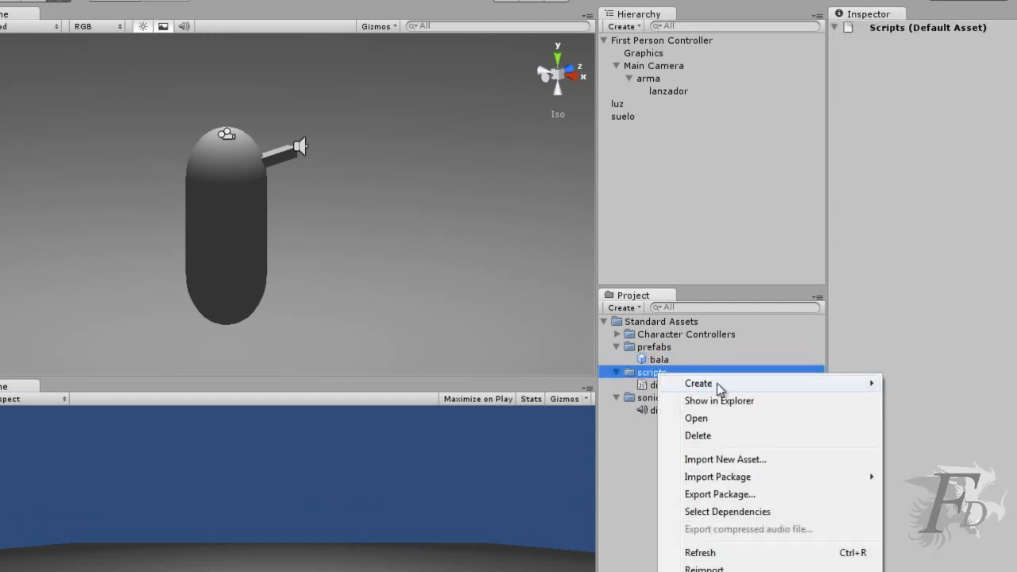
mouse_move(733, 388)
click(950, 409)
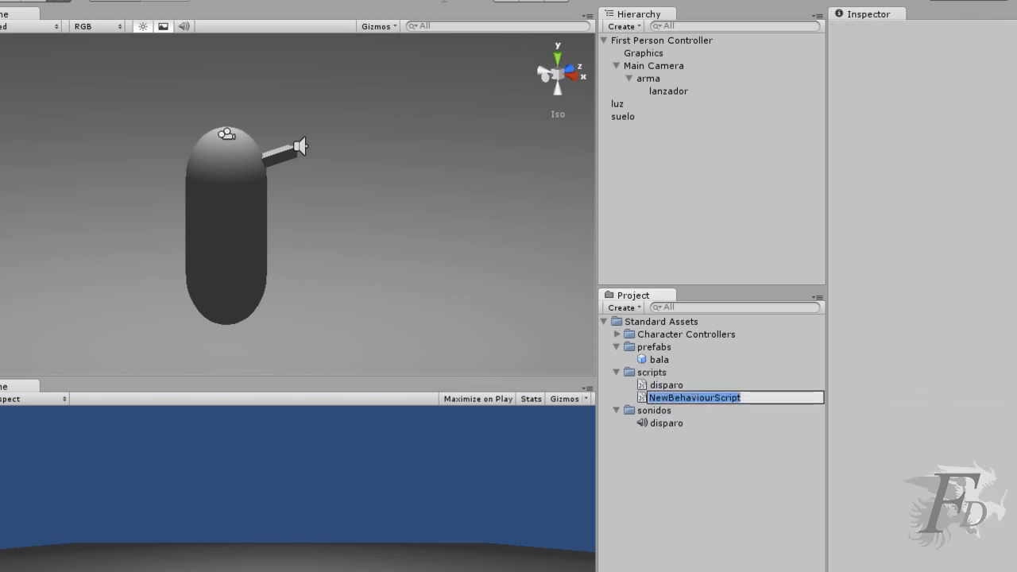
text(desc)
text(ruir)
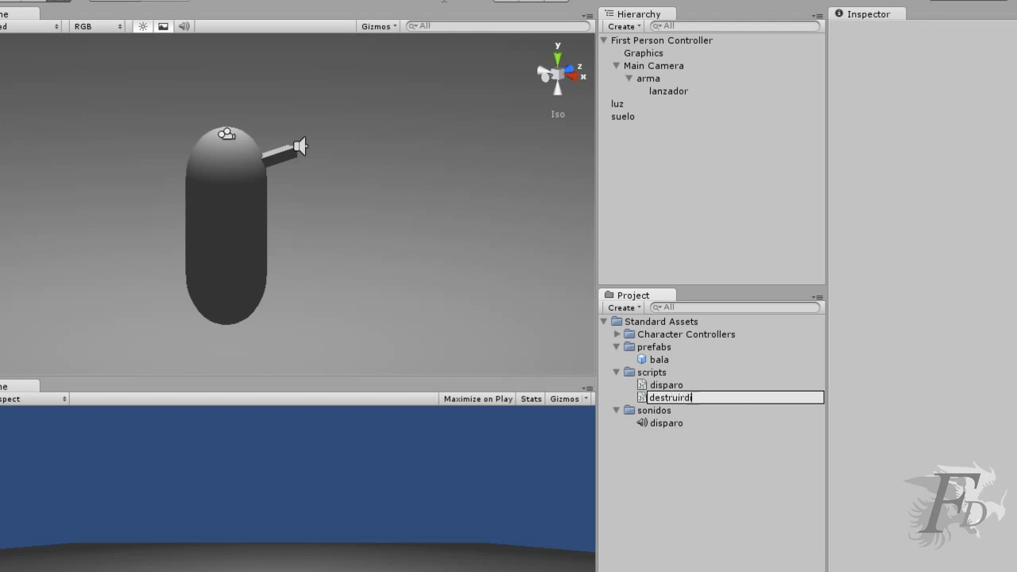
text(Disparo)
key(Return)
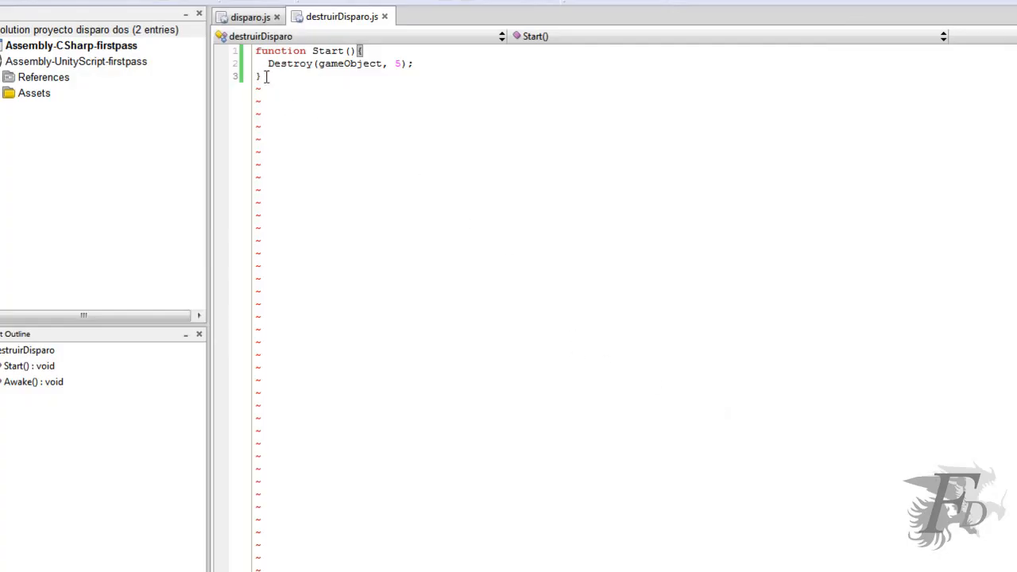
Review the Start function in destruirDisparo.js, including the gameObject and delay arguments of its Destroy call.
drag(261, 77, 254, 51)
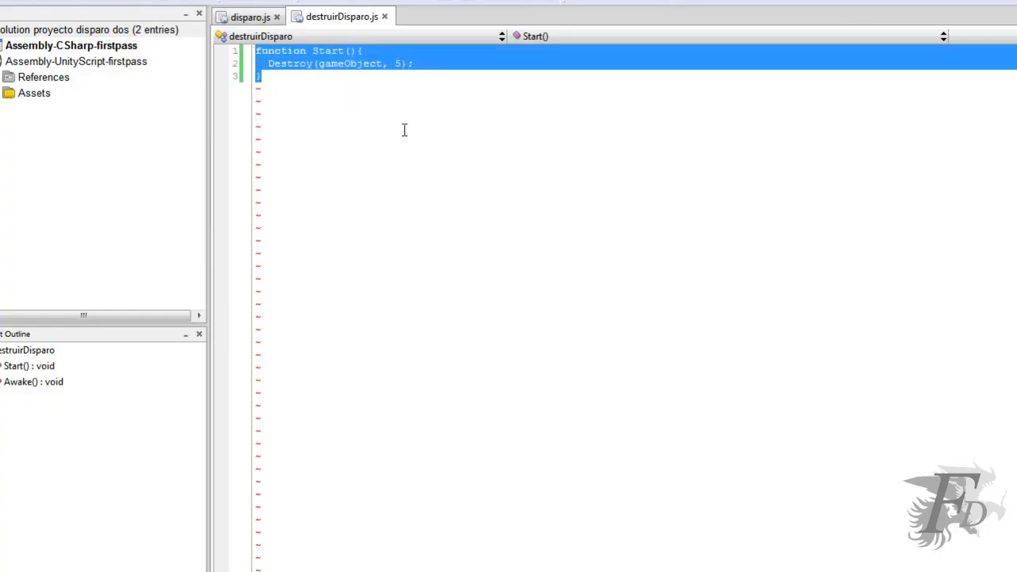
click(269, 76)
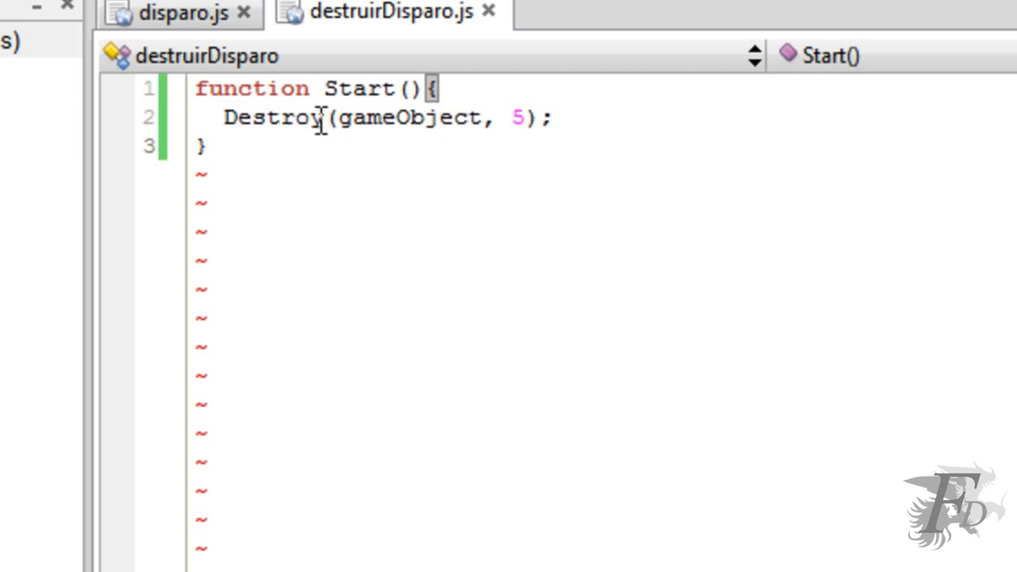
drag(482, 119, 336, 120)
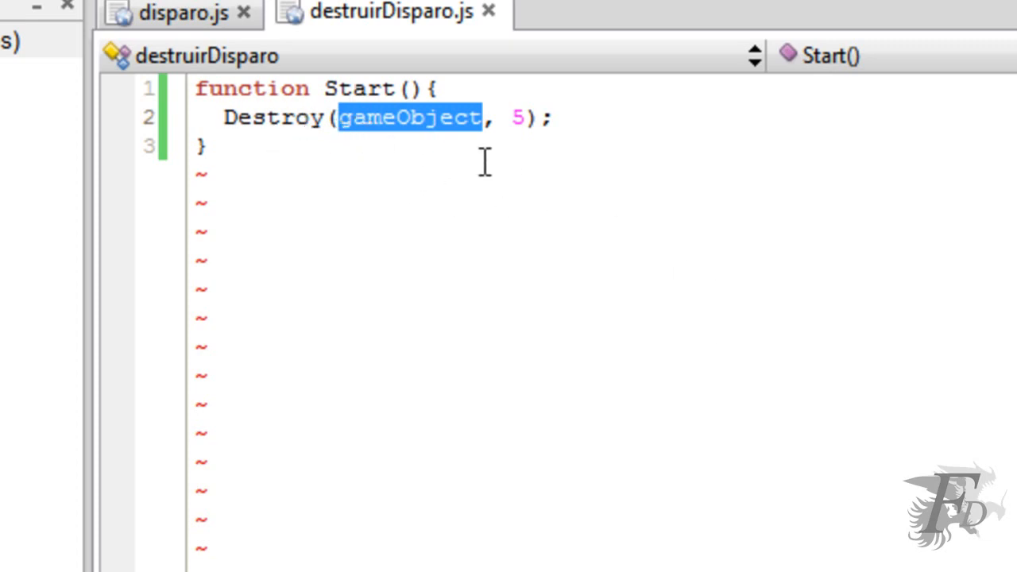
drag(512, 121, 522, 127)
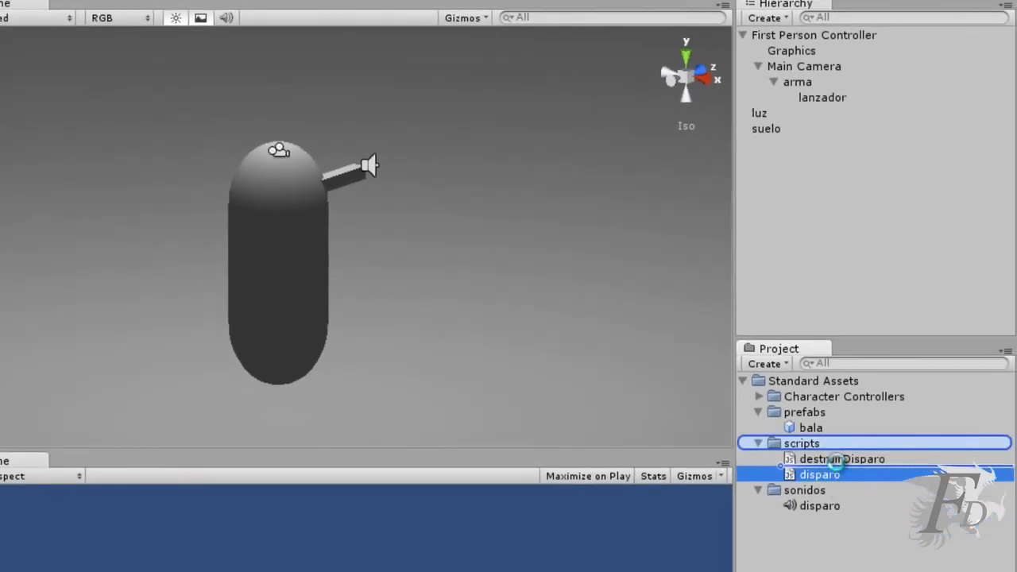
Attach the destruirDisparo script to the bala prefab and test-fire bullets in play mode, ending with the scene stopped.
drag(844, 467, 814, 435)
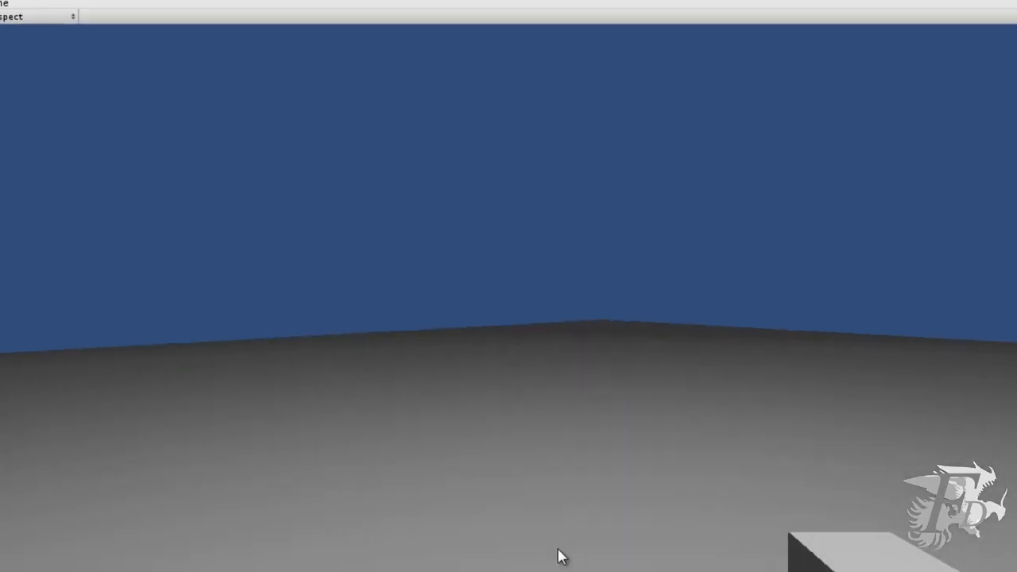
click(479, 470)
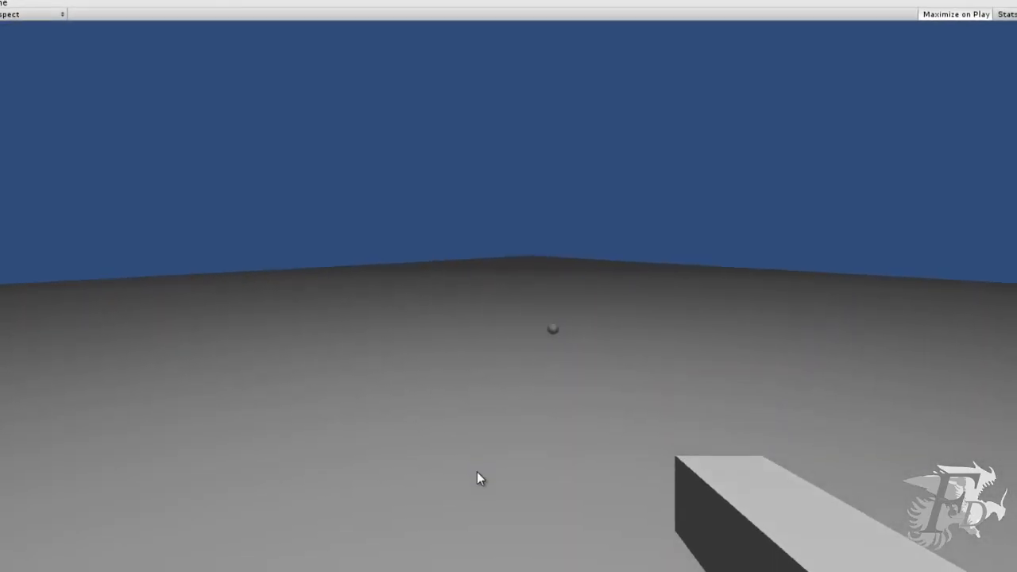
click(477, 471)
click(476, 471)
click(466, 471)
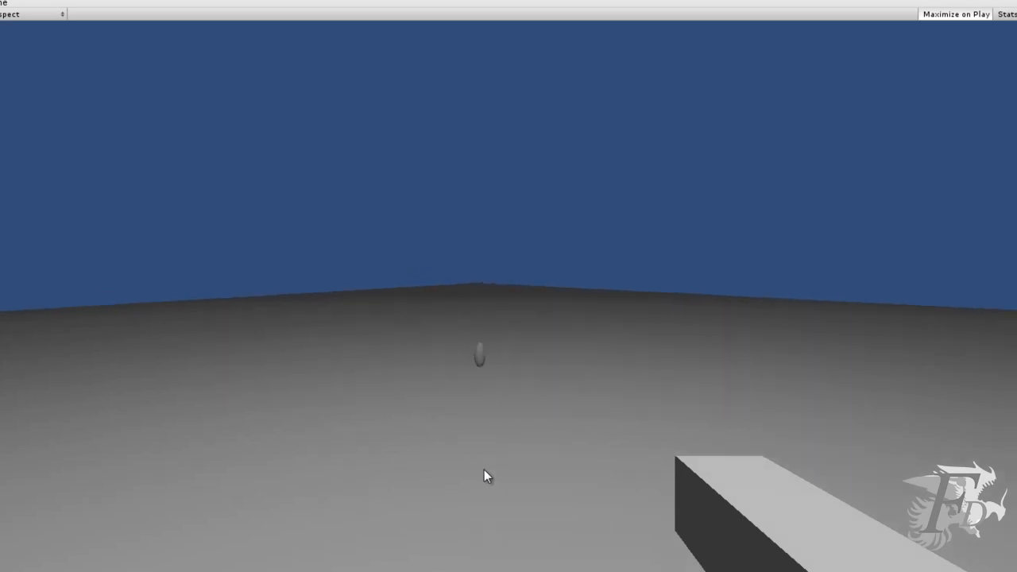
key(ctrl+p)
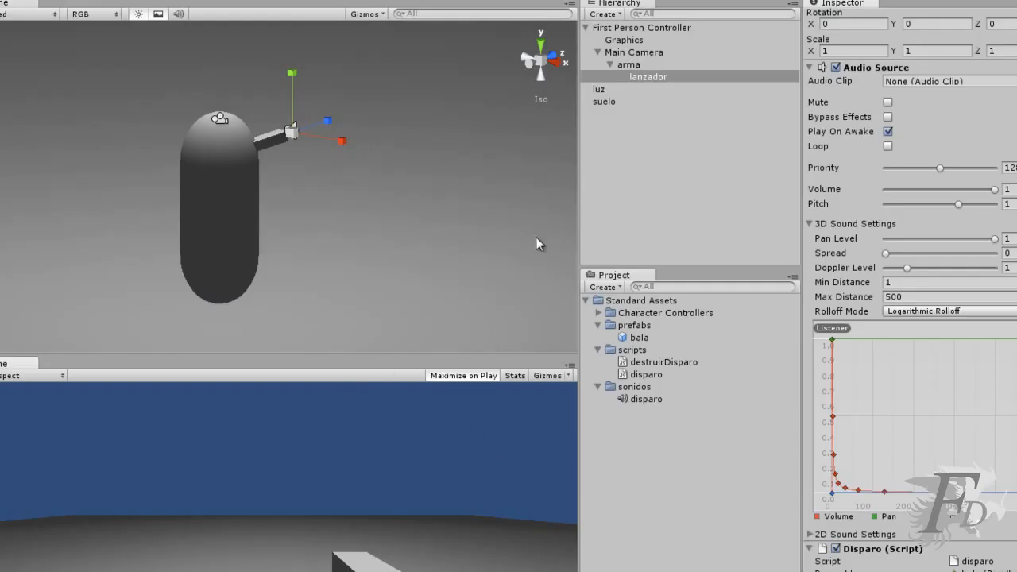